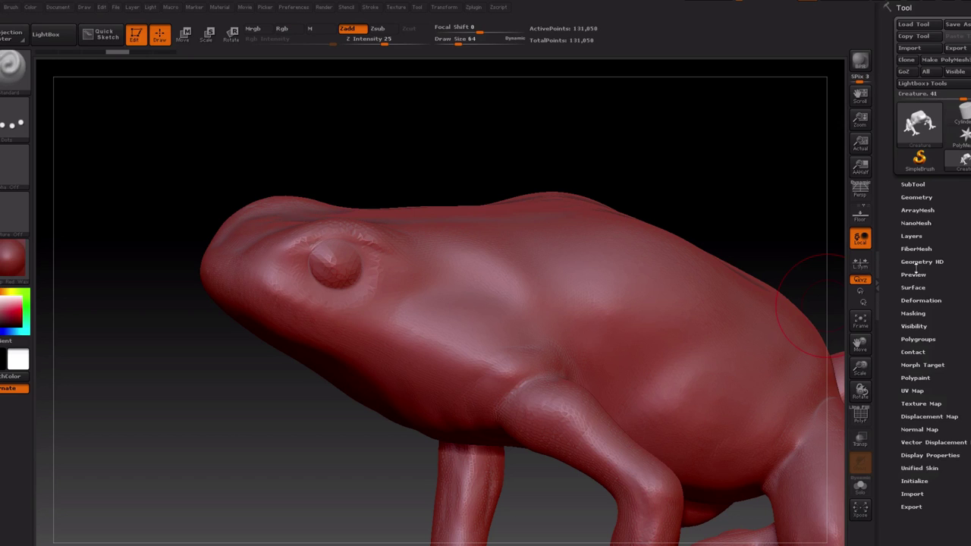
DynaMesh the frog at resolution 512, bringing the mesh to 354,381 points
left_click(916, 197)
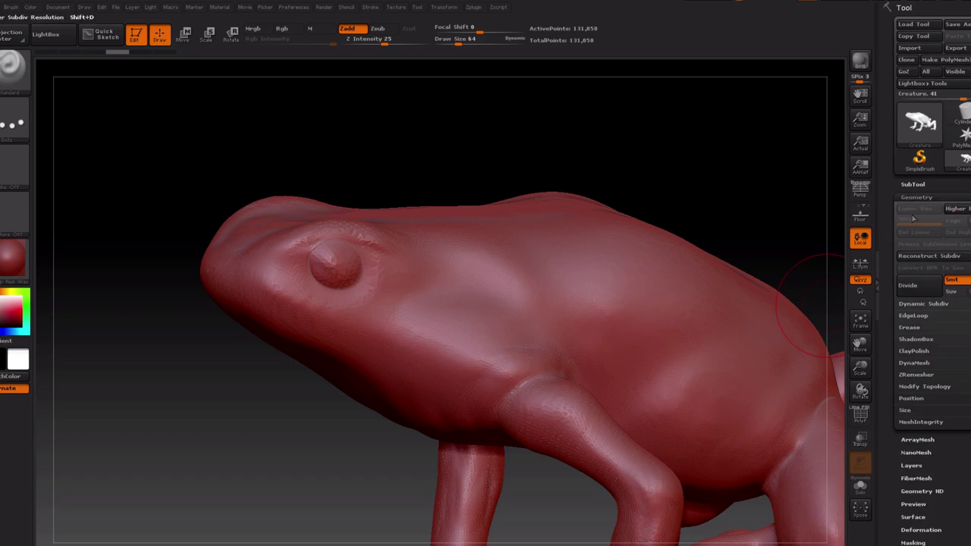
left_click_drag(531, 197, 486, 131)
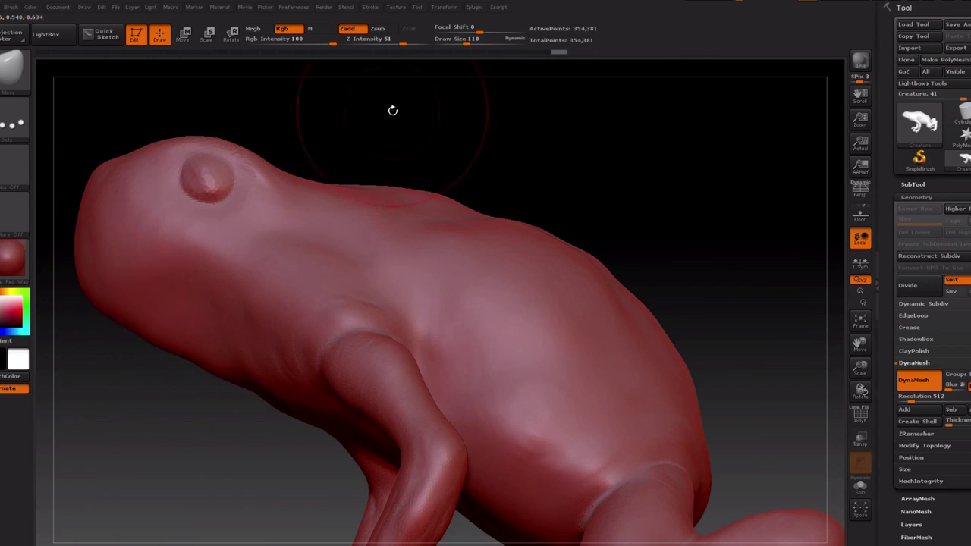
Pick a carving brush and frame the frog's head up close
mouse_move(392, 111)
left_mouse_down()
mouse_move(347, 139)
mouse_move(394, 330)
left_mouse_up()
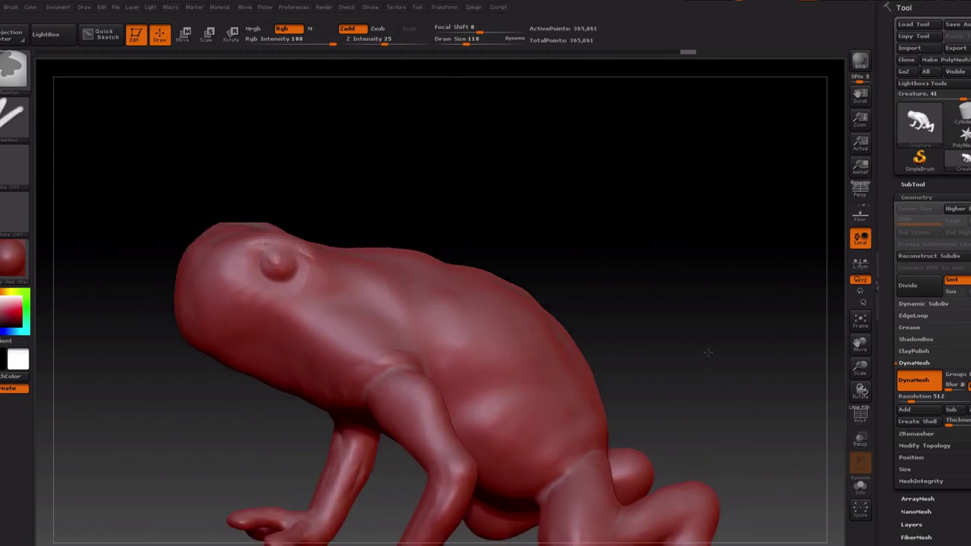
mouse_move(688, 309)
left_mouse_down()
mouse_move(668, 268)
mouse_move(736, 206)
mouse_move(514, 246)
mouse_move(676, 264)
left_mouse_up()
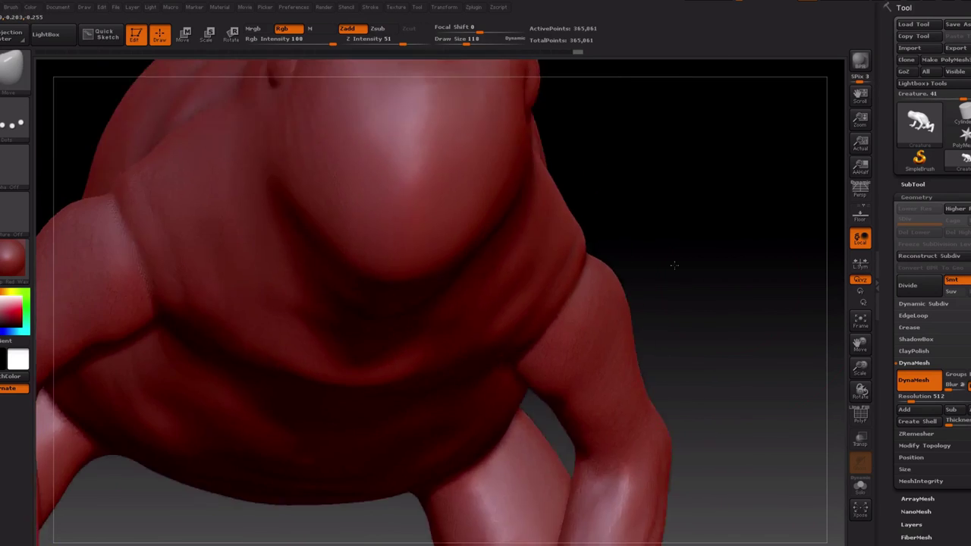
key("b")
left_click(567, 221)
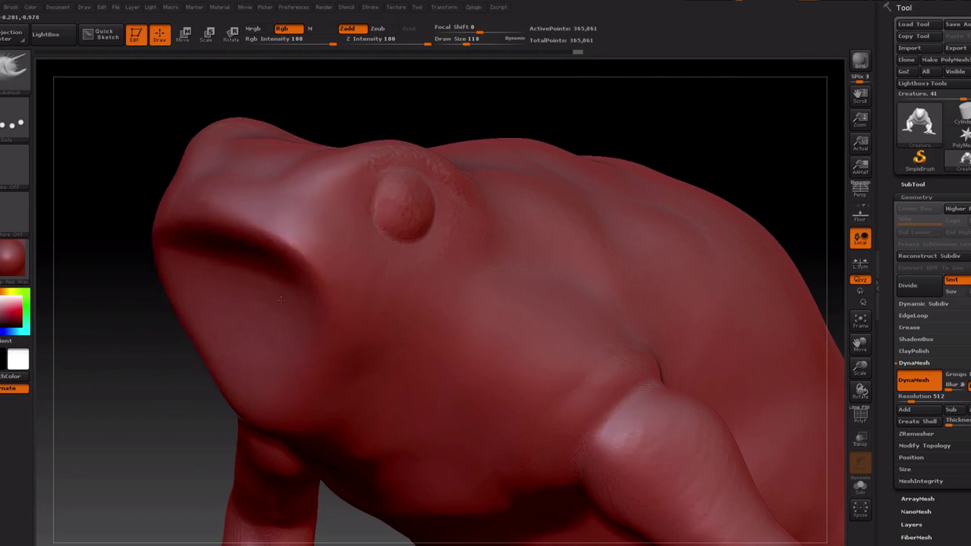
mouse_move(860, 391)
left_mouse_down()
mouse_move(265, 321)
mouse_move(395, 326)
left_mouse_up()
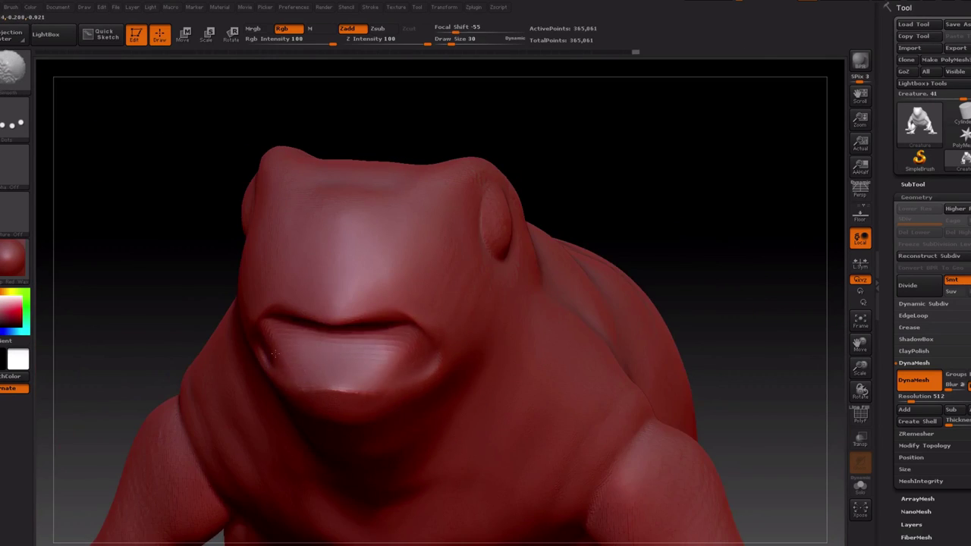
Switch brush with B-S-T and carve an open mouth into the front of the head
left_click_drag(274, 353, 276, 342)
key("b")
key("s")
key("t")
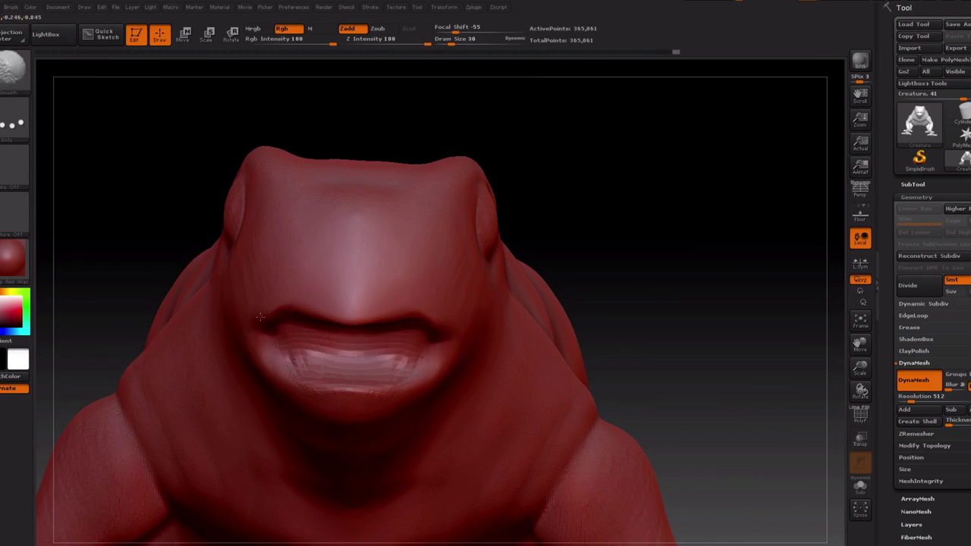
left_click_drag(590, 261, 254, 344)
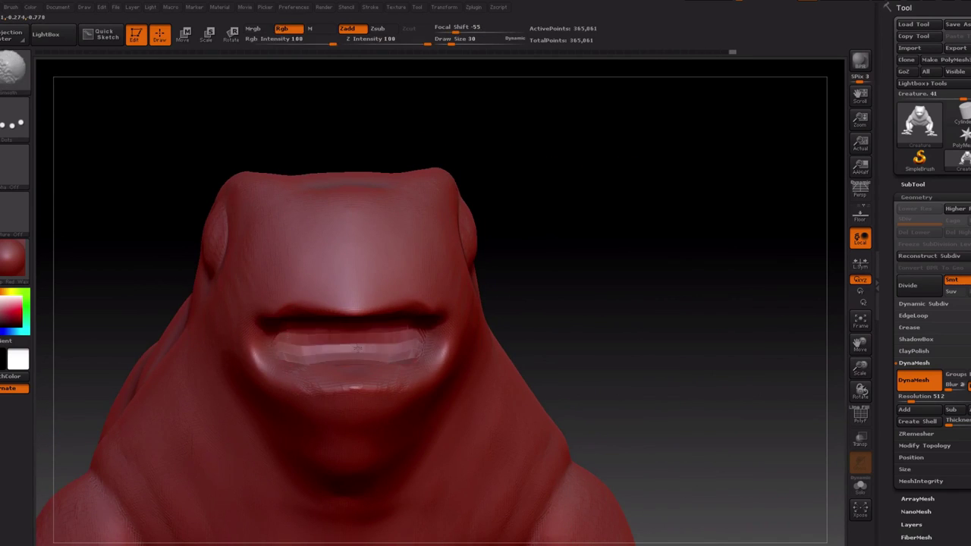
mouse_move(356, 347)
left_mouse_down()
mouse_move(324, 353)
mouse_move(505, 234)
mouse_move(275, 181)
mouse_move(140, 331)
mouse_move(350, 188)
left_mouse_up()
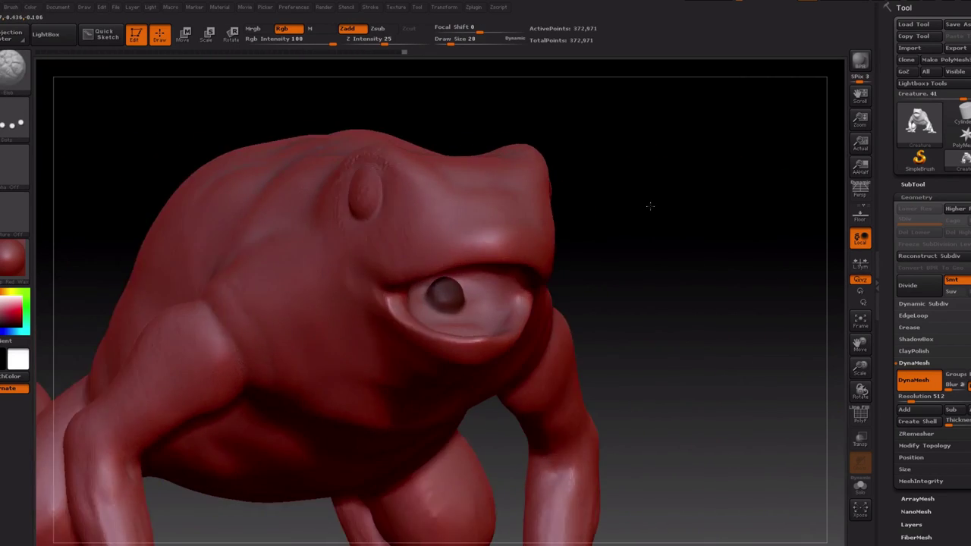
Open the full list of sculpting brushes after shaping the tongue
left_click(13, 82)
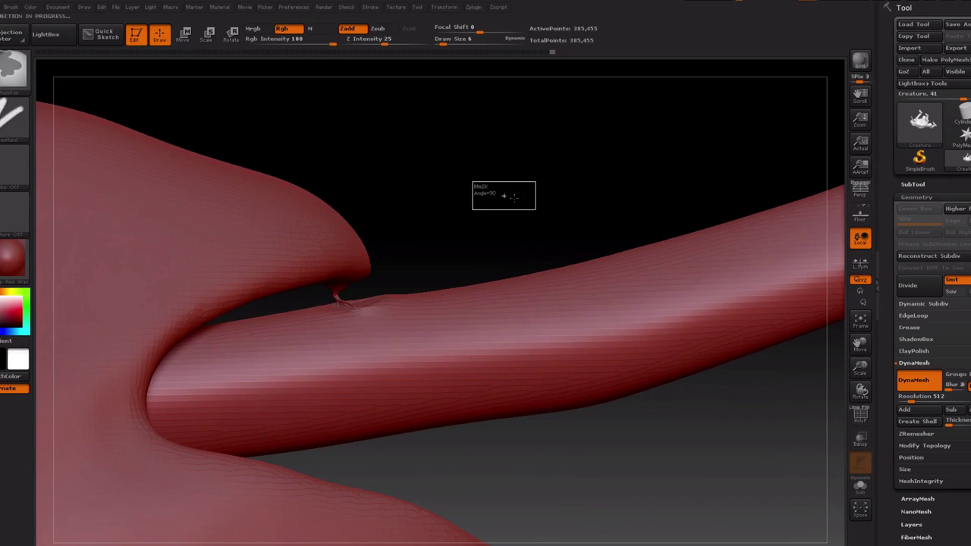
Select the ClipRect brush from the brushes starting with C
key("b")
key("c")
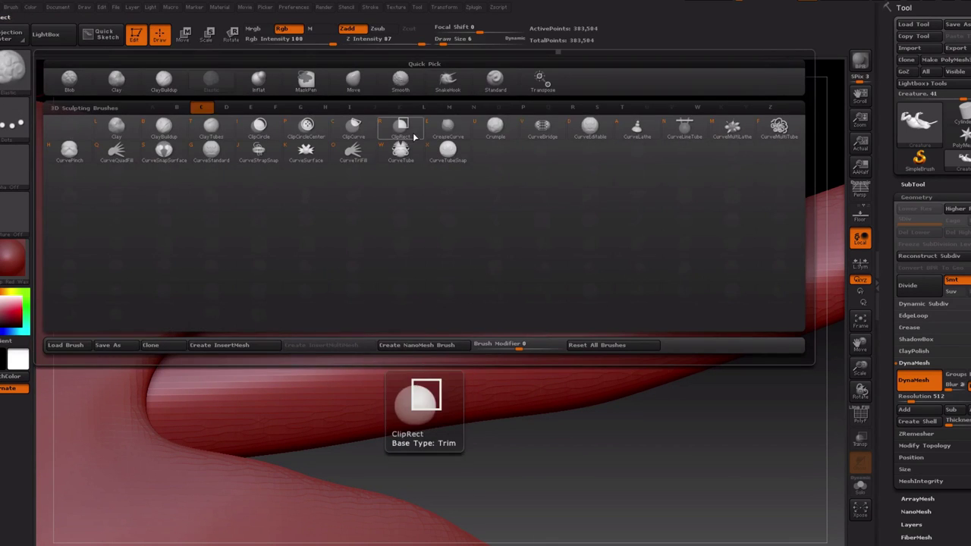
left_click(414, 136)
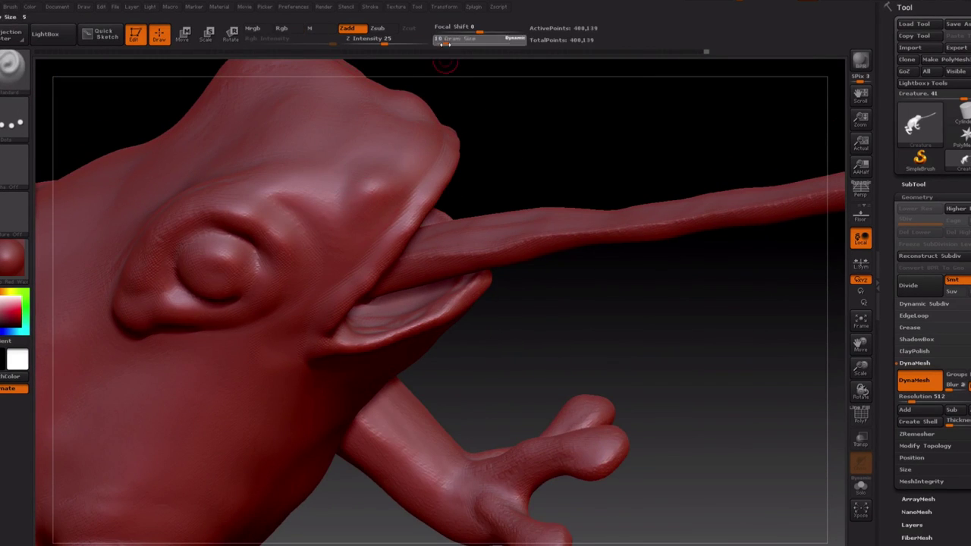
Frame the whole frog and tongue and bring up the ZRemesher options
mouse_move(533, 161)
left_mouse_down()
mouse_move(605, 154)
mouse_move(448, 231)
left_mouse_up()
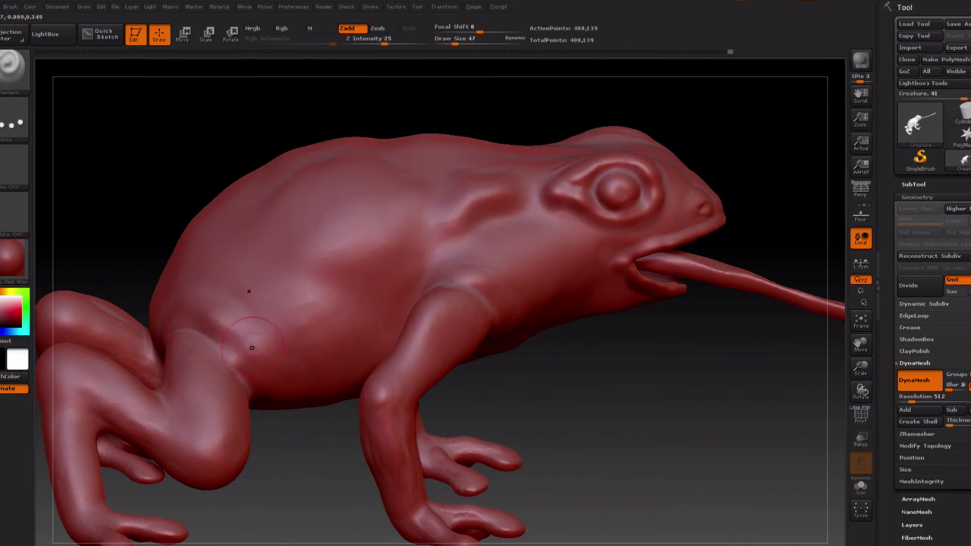
left_click_drag(251, 347, 622, 402)
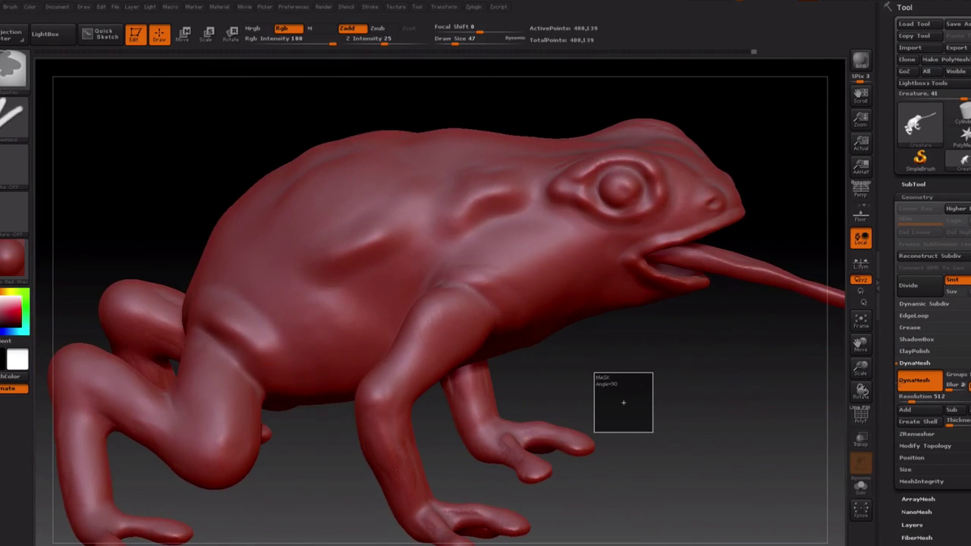
left_click(917, 433)
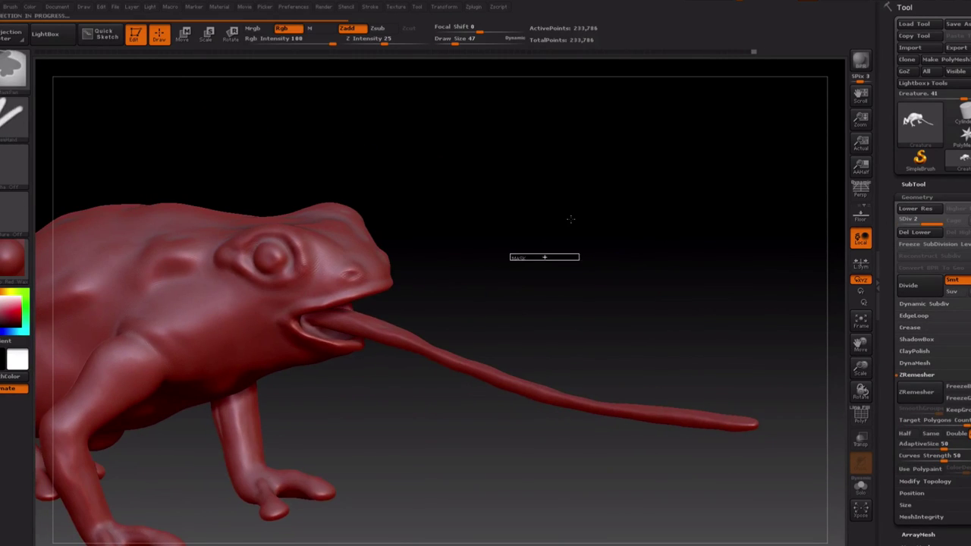
Build up the upper and lower lips around the tongue after retopologizing
left_click(906, 374)
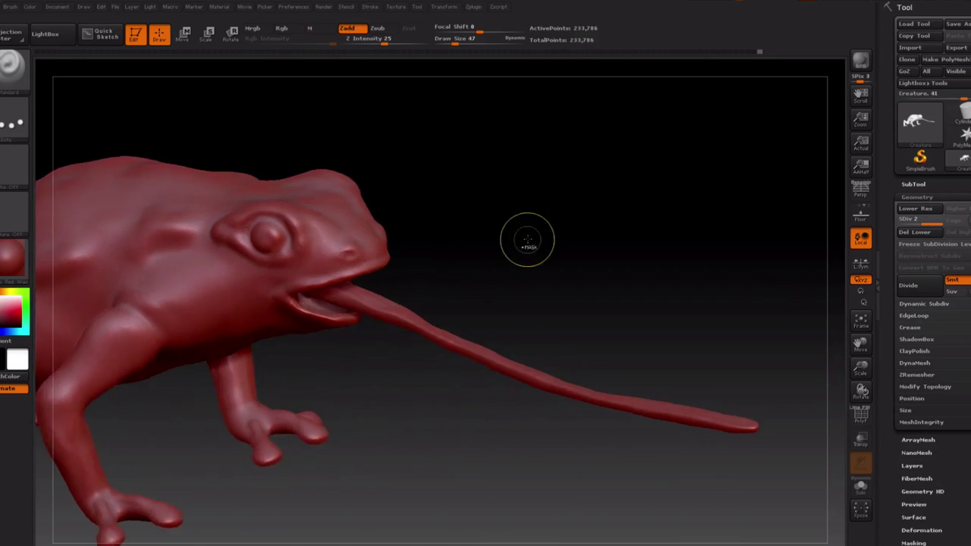
left_click_drag(527, 241, 711, 236)
key("b")
key("s")
key("t")
left_click_drag(540, 240, 548, 241)
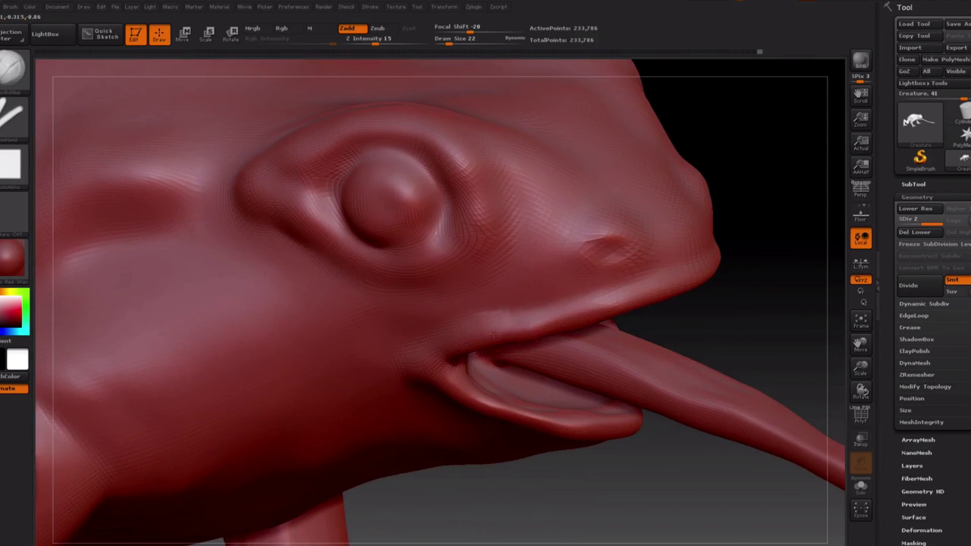
left_click_drag(508, 305, 606, 288)
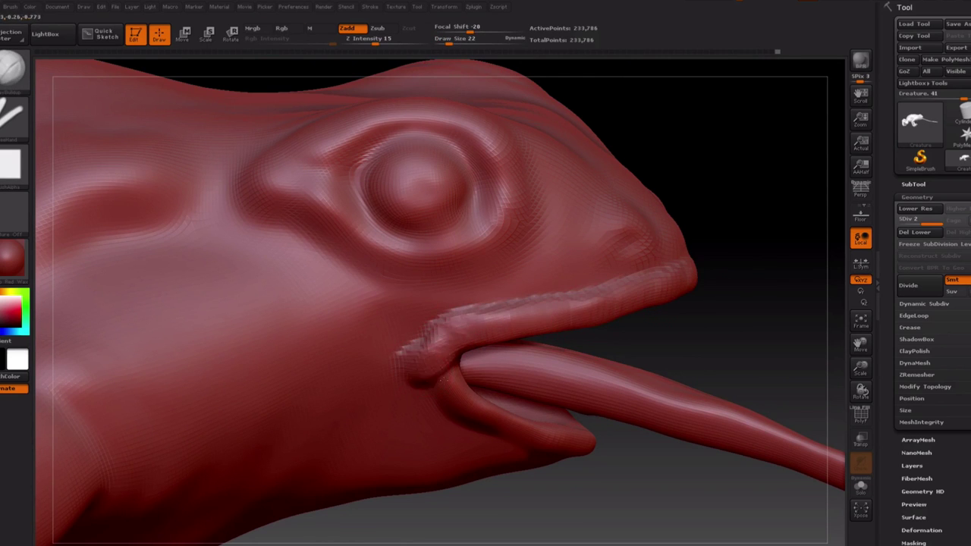
mouse_move(444, 376)
left_mouse_down()
mouse_move(769, 299)
mouse_move(521, 435)
mouse_move(650, 465)
left_mouse_up()
Run ZRemesher again and review the head, tongue and front leg
left_click(916, 375)
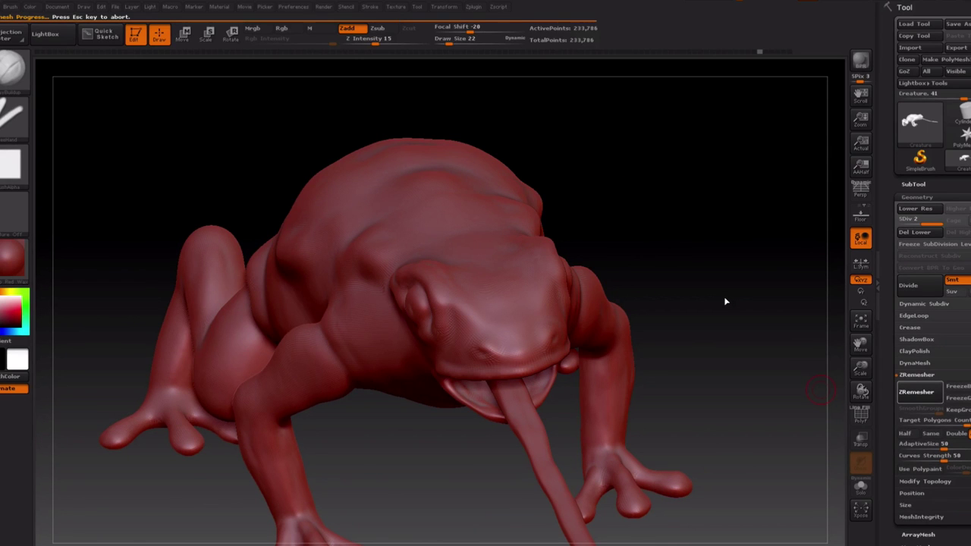
left_click_drag(725, 301, 362, 338)
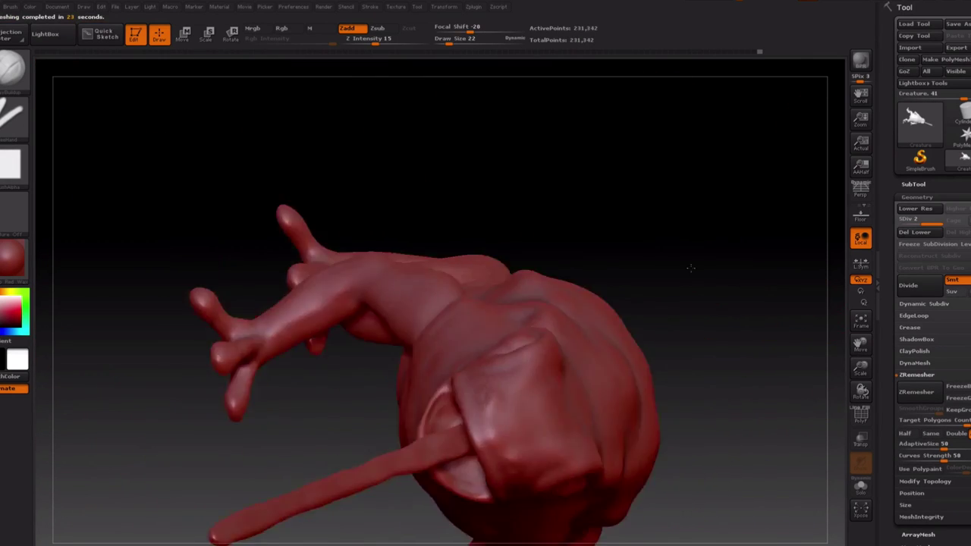
mouse_move(425, 364)
left_mouse_down()
mouse_move(318, 356)
mouse_move(341, 379)
mouse_move(367, 340)
left_mouse_up()
mouse_move(456, 311)
left_mouse_down()
mouse_move(424, 250)
mouse_move(311, 273)
left_mouse_up()
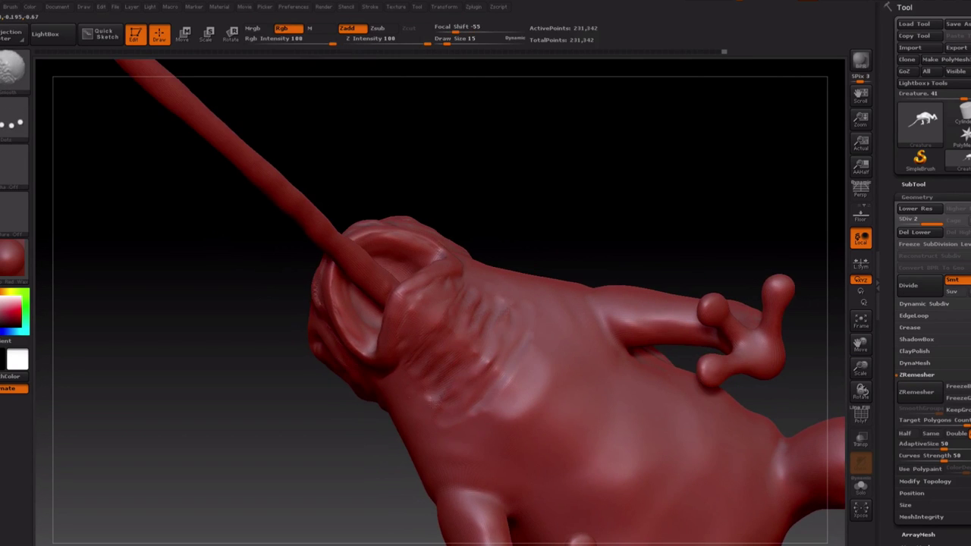
Sculpt wrinkled skin folds around the mouth with a low-intensity brush
left_click_drag(497, 360, 671, 519)
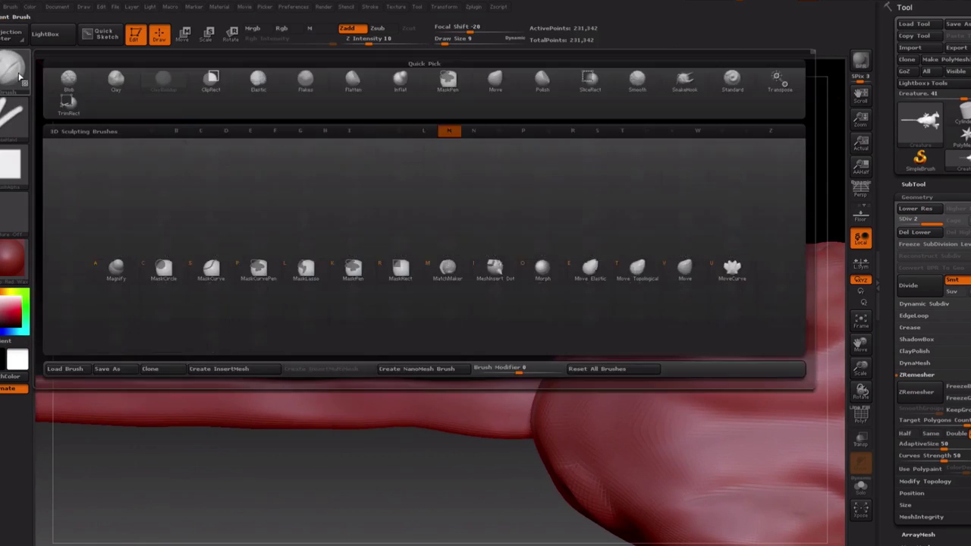
Shape the tongue along its length with the Move brush, then subdivide to SDiv 3
left_click(448, 78)
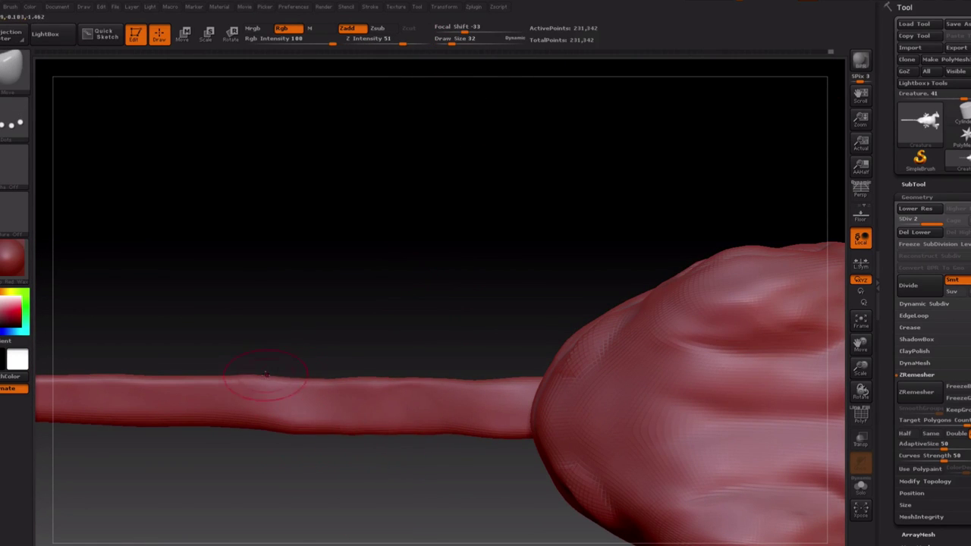
right_click_drag(266, 373, 467, 418, "alt")
right_click_drag(181, 396, 419, 415)
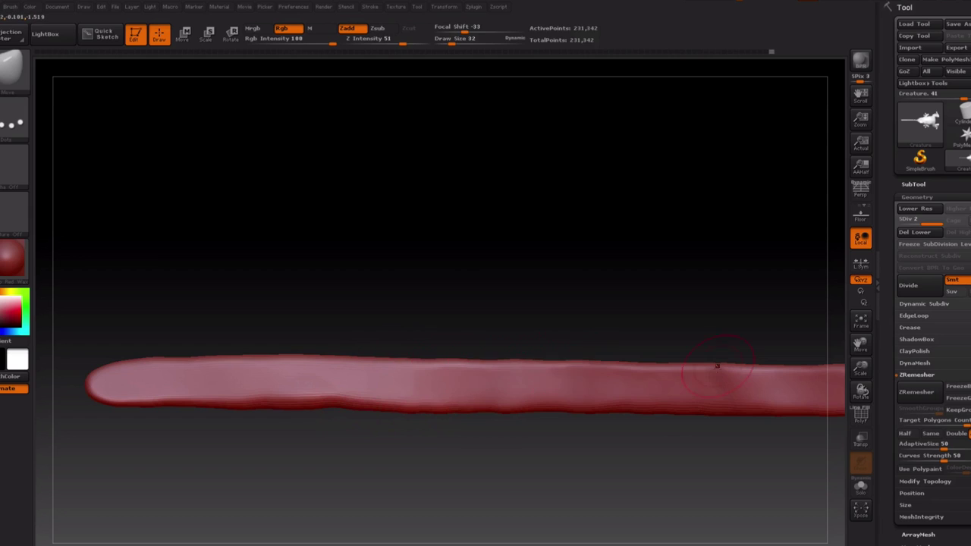
mouse_move(717, 366)
right_mouse_down()
mouse_move(648, 190)
mouse_move(665, 219)
mouse_move(471, 251)
mouse_move(450, 242)
right_mouse_up()
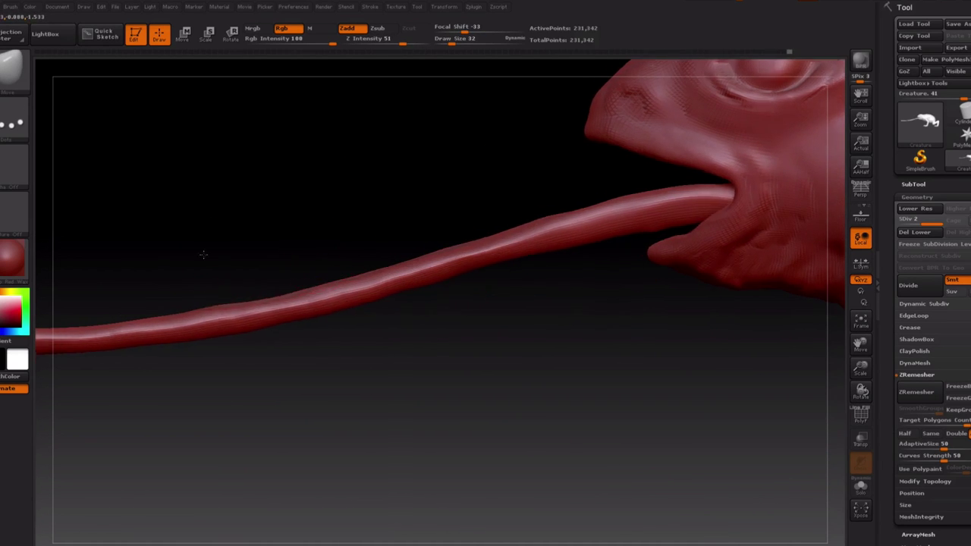
right_click_drag(286, 289, 287, 325)
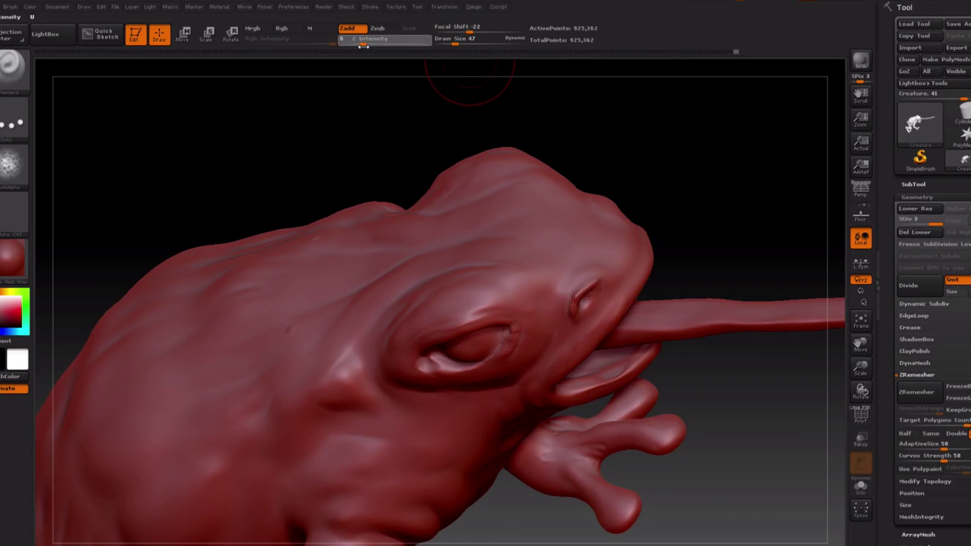
Raise round wart bumps over the frog's back and flanks with Standard brush and Zadd
left_click_drag(469, 80, 316, 247)
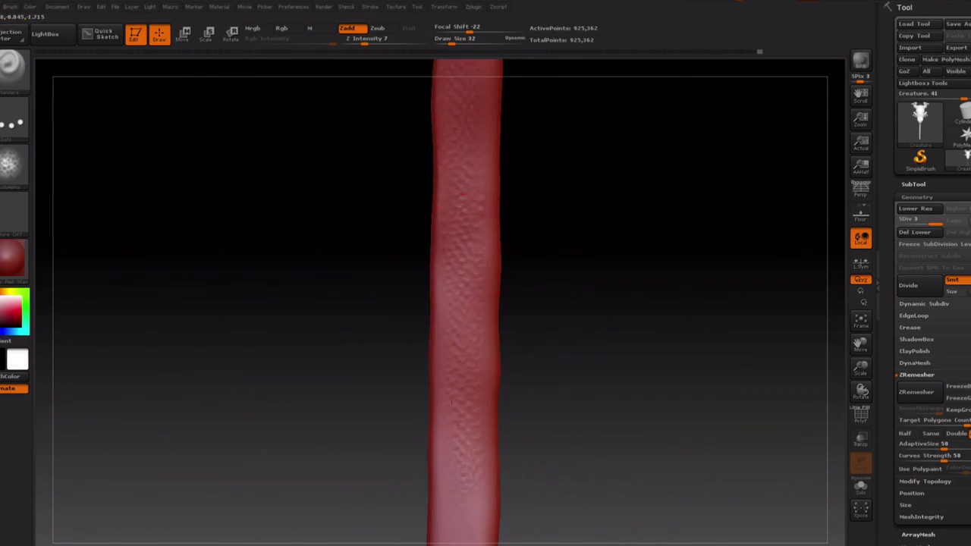
left_click_drag(500, 395, 462, 423)
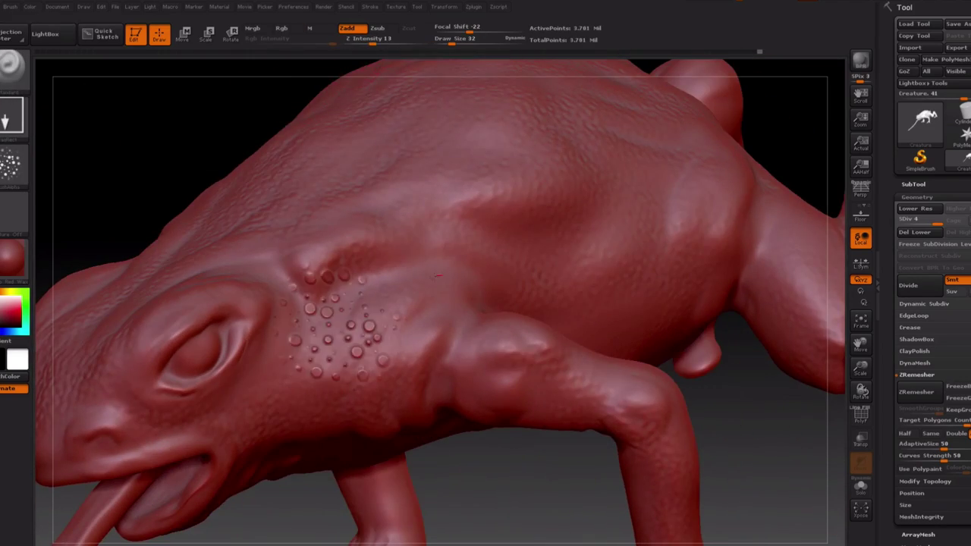
left_click_drag(438, 276, 457, 448)
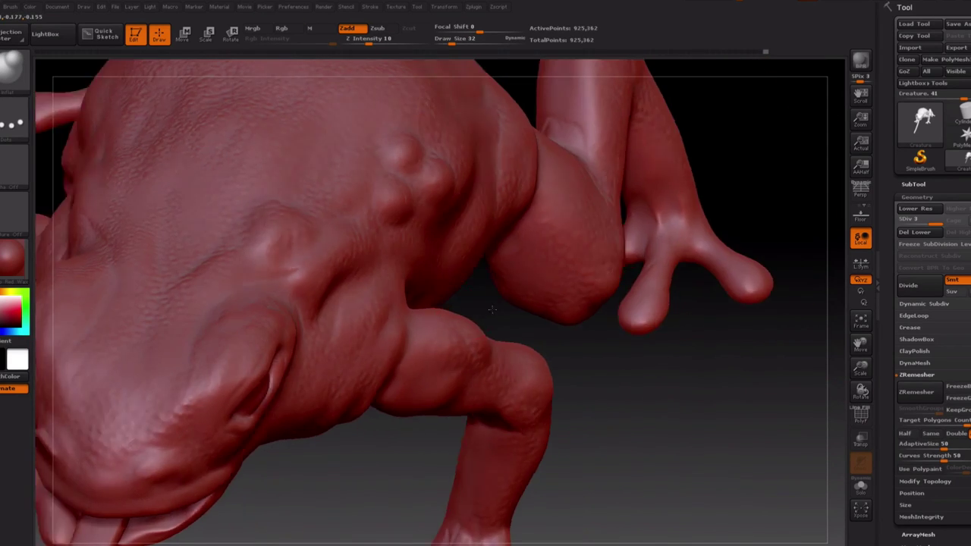
left_click_drag(493, 308, 306, 304)
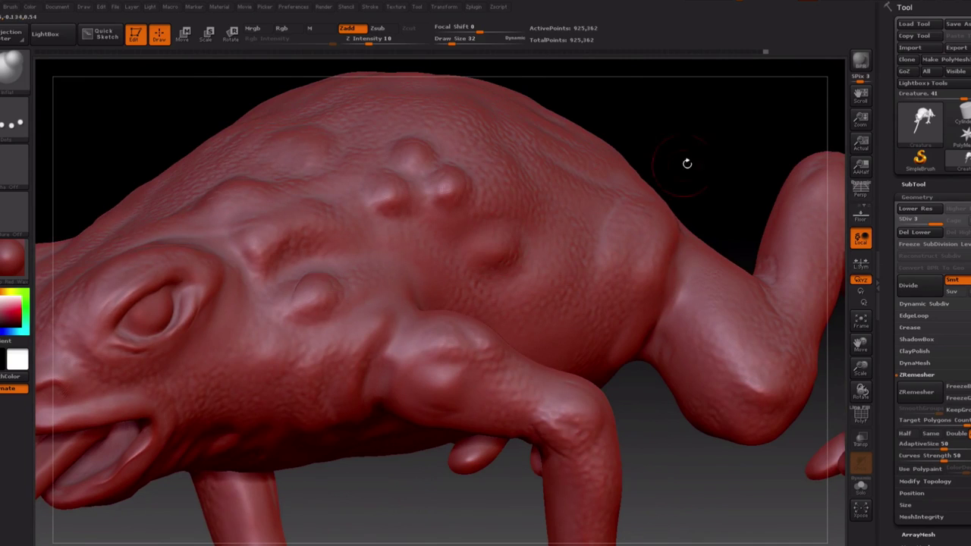
left_click_drag(688, 163, 262, 320)
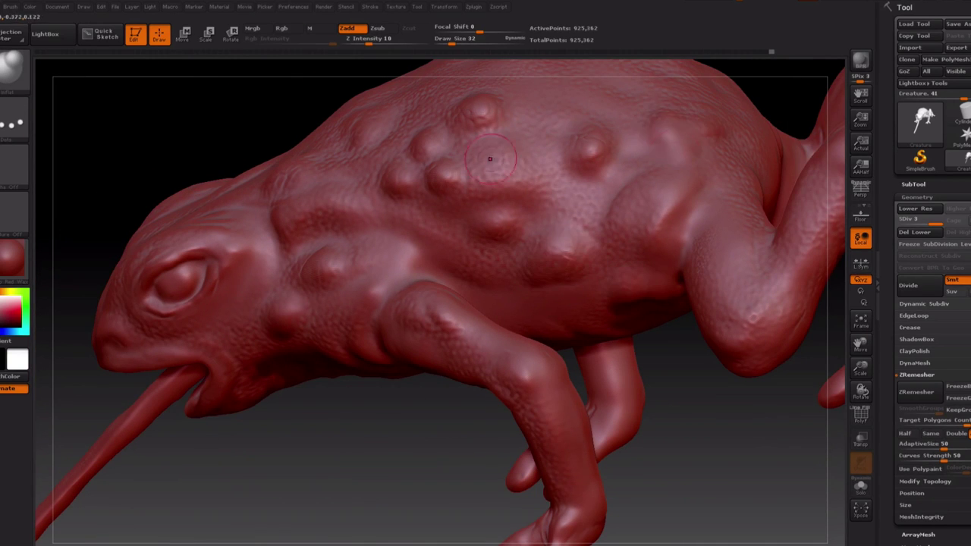
left_click_drag(303, 83, 399, 163)
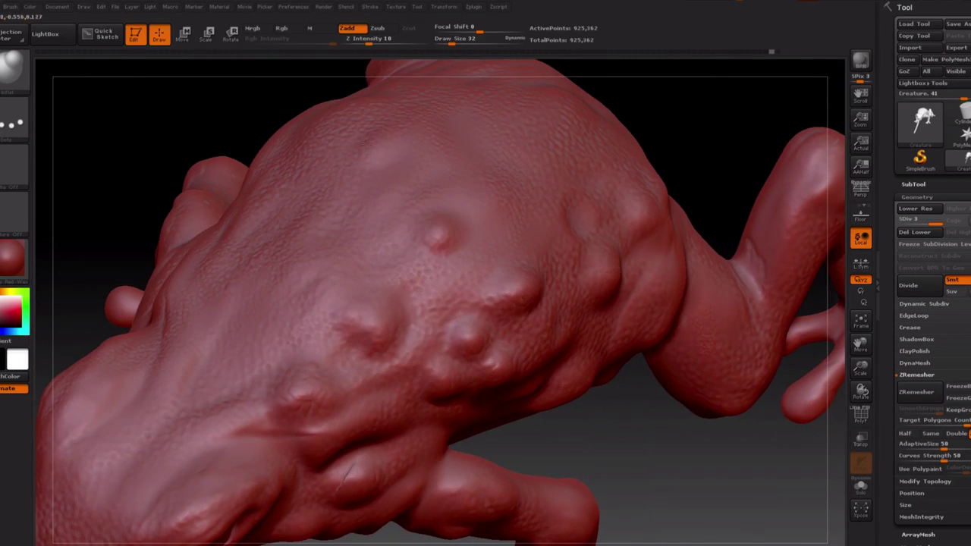
mouse_move(498, 209)
left_mouse_down()
mouse_move(372, 199)
mouse_move(461, 114)
mouse_move(721, 318)
mouse_move(576, 273)
left_mouse_up()
Set the brush to a Spray stroke with Alpha 23
left_click(11, 122)
left_click(210, 126)
left_click(12, 170)
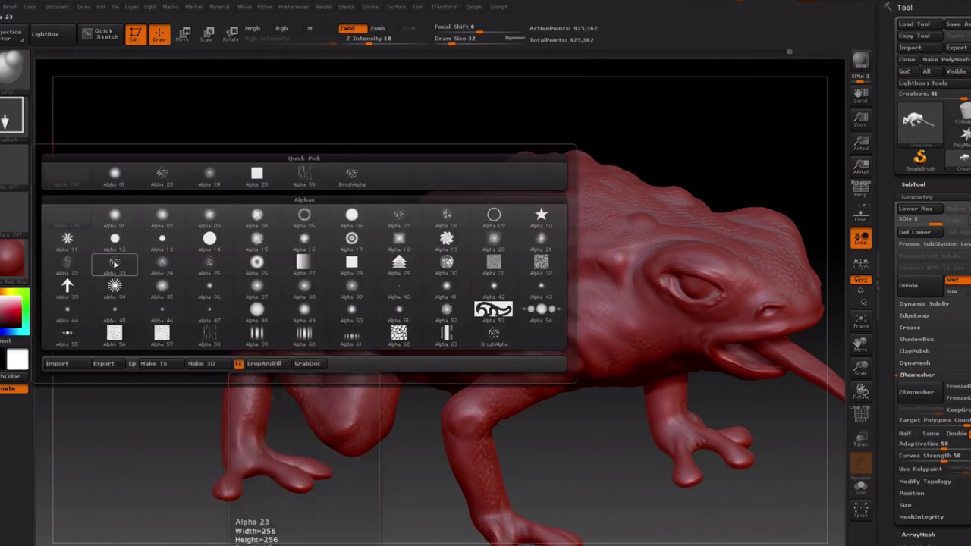
left_click(481, 319)
Spray pitted pore detail over the back, belly and tongue, then refine the mouth interior
left_click_drag(228, 189, 583, 259)
left_click_drag(747, 221, 353, 205)
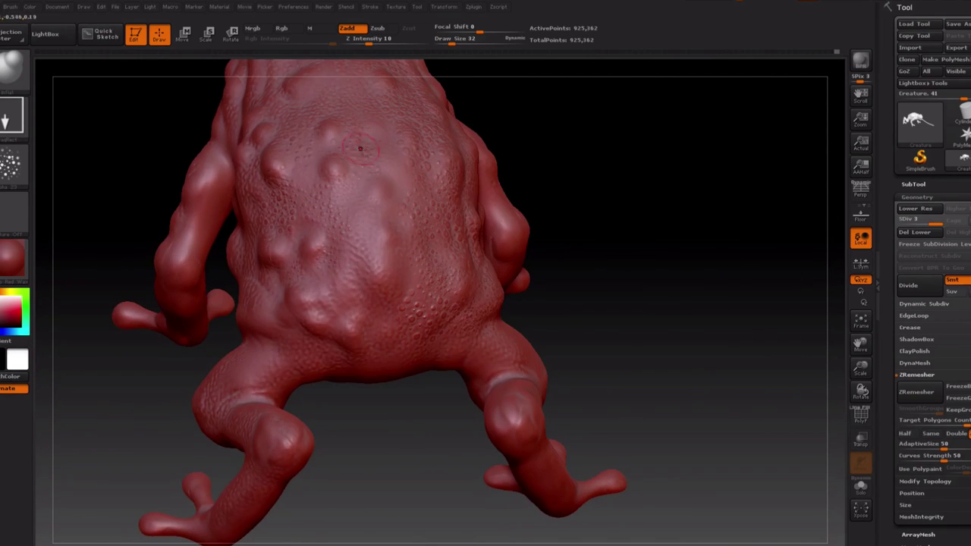
mouse_move(360, 148)
left_mouse_down()
mouse_move(448, 231)
mouse_move(447, 299)
left_mouse_up()
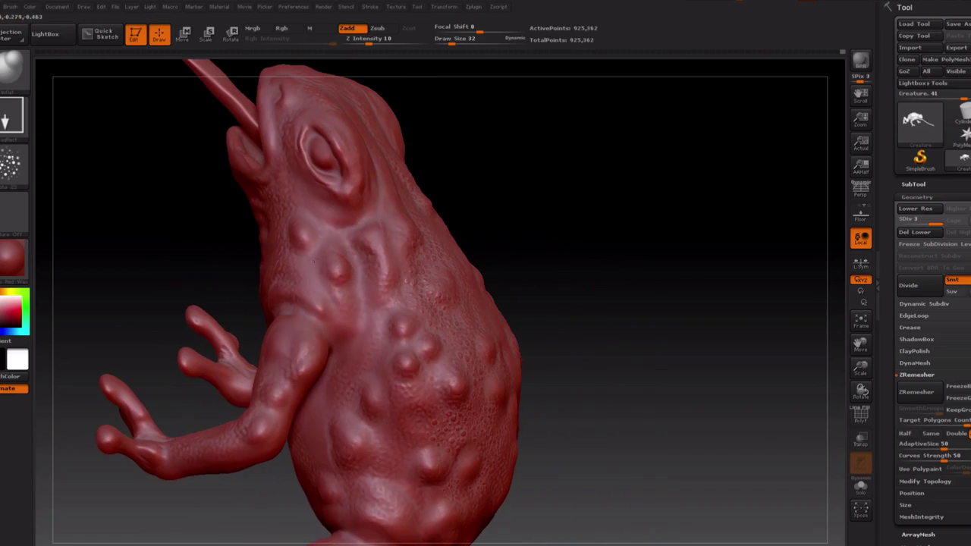
mouse_move(228, 227)
left_mouse_down()
mouse_move(365, 159)
mouse_move(531, 227)
left_mouse_up()
left_click_drag(228, 303, 288, 137)
mouse_move(448, 251)
left_mouse_down()
mouse_move(284, 375)
mouse_move(447, 250)
mouse_move(410, 311)
mouse_move(377, 400)
mouse_move(323, 408)
left_mouse_up()
mouse_move(232, 261)
left_mouse_down()
mouse_move(481, 308)
mouse_move(425, 232)
left_mouse_up()
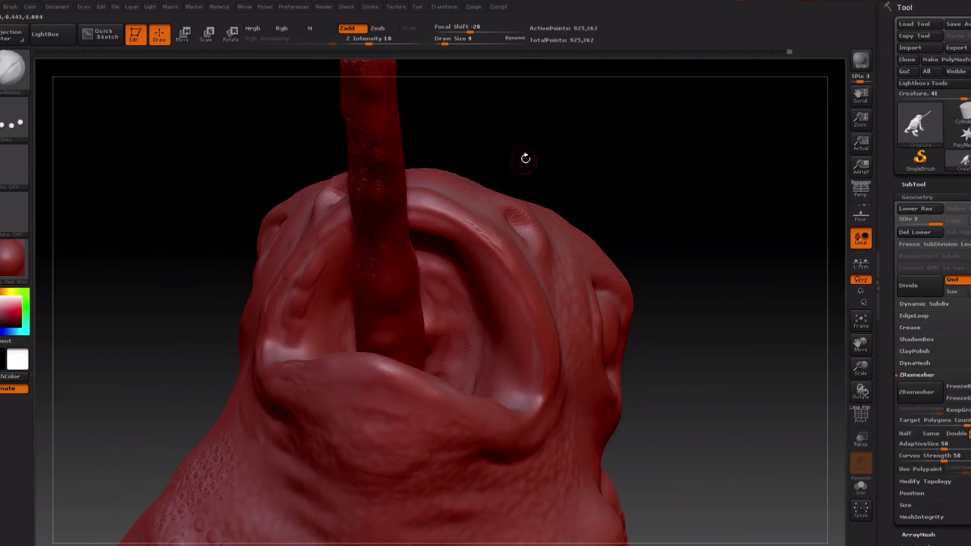
left_click_drag(525, 158, 531, 114)
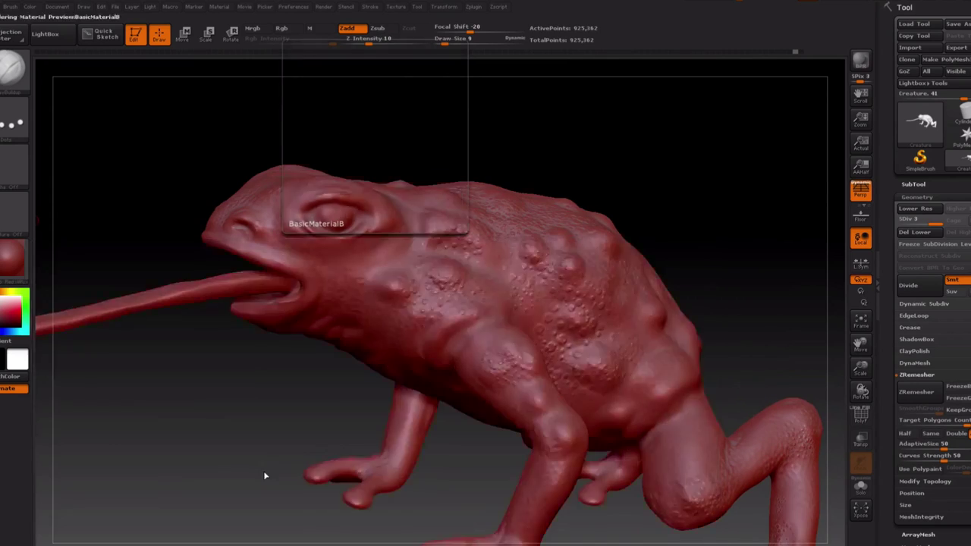
Apply the ReflectedPlastic material to the frog and switch the brush alpha to Alpha 24
left_click(12, 257)
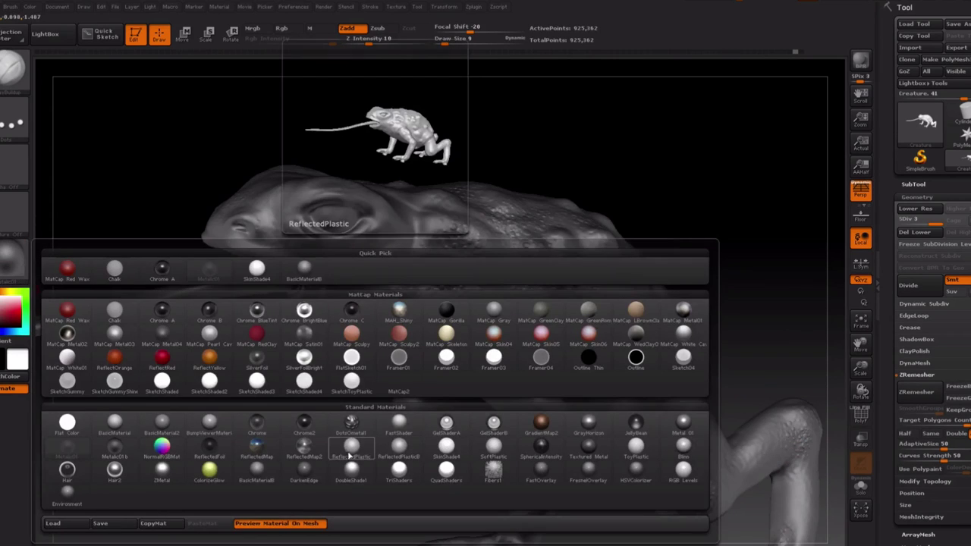
left_click(334, 427)
left_click_drag(335, 427, 322, 394)
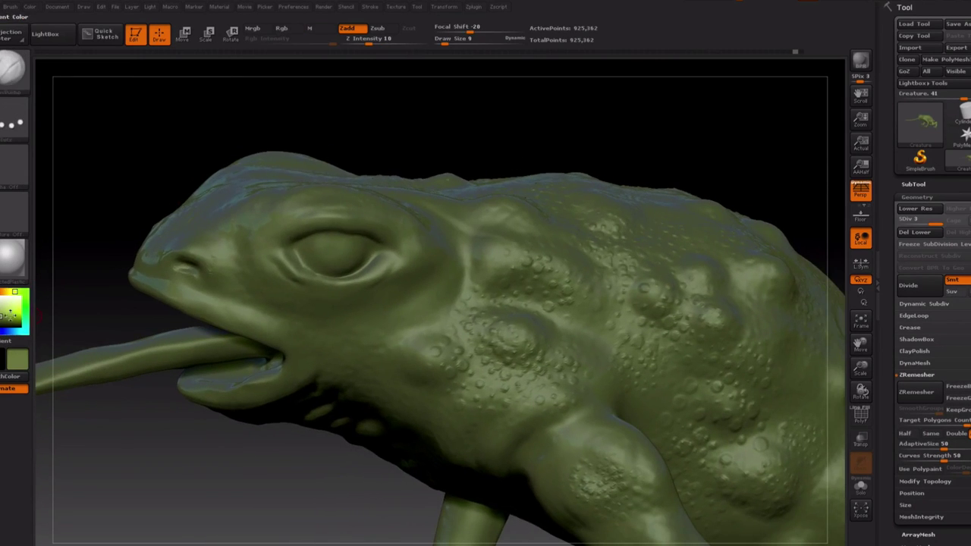
left_click(11, 113)
left_click(177, 273)
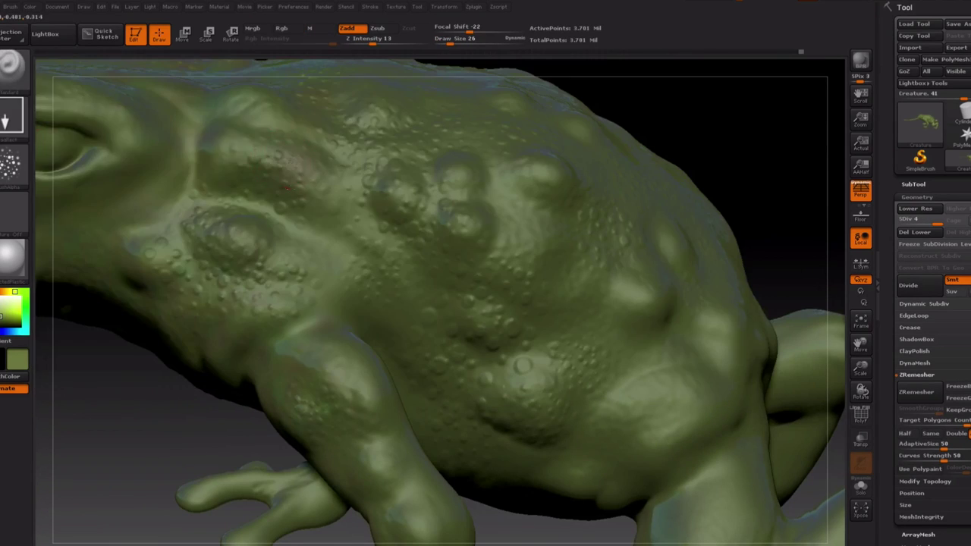
Choose the Color Spray stroke for polypainting the subdivided frog
left_click(11, 114)
left_click(207, 129)
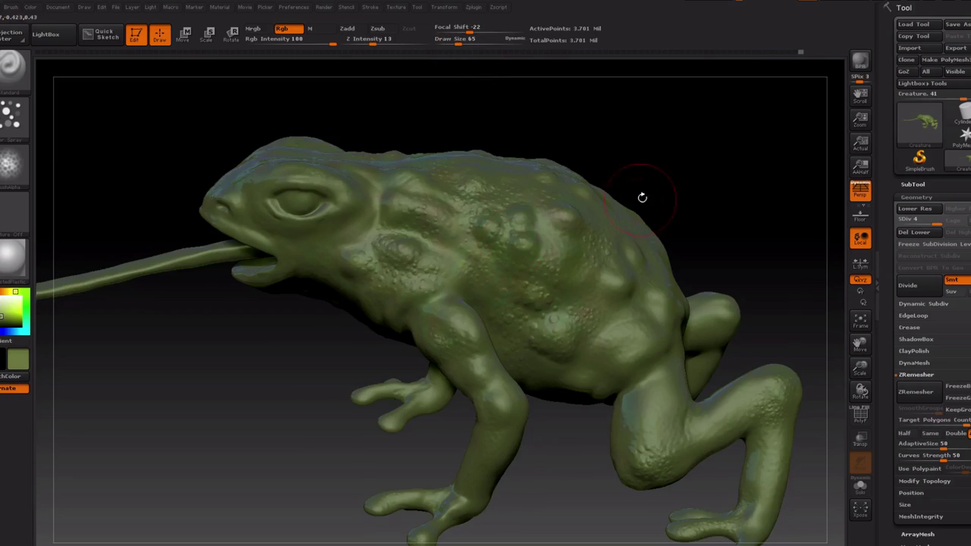
left_click_drag(641, 198, 398, 227)
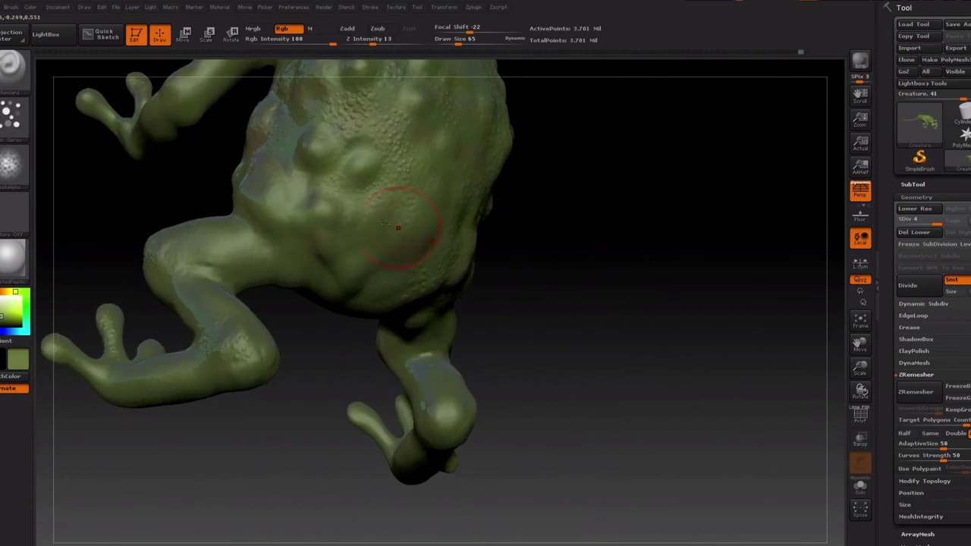
Apply the matte SkinShade4 material to the frog, then return to a freehand stroke
left_click(12, 258)
left_click(189, 471)
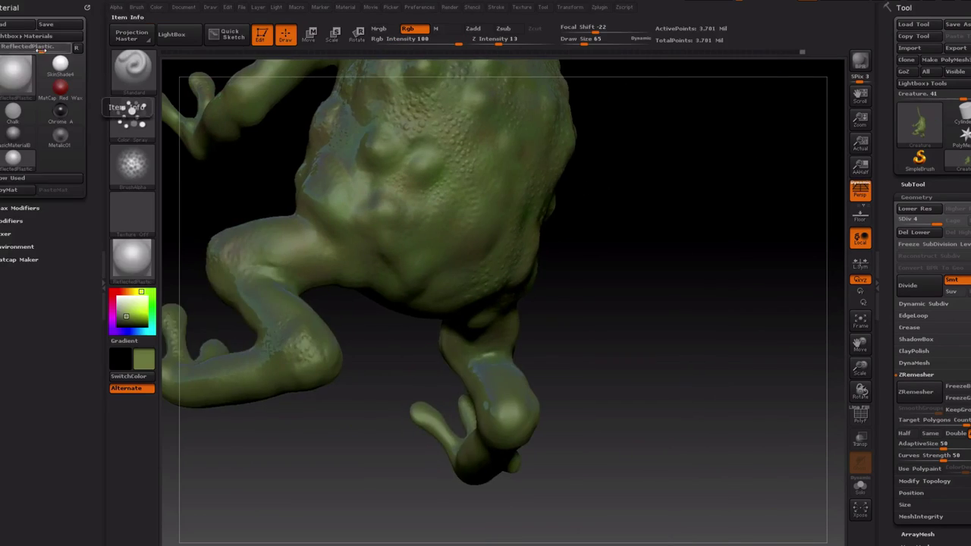
left_click(48, 48)
left_click_drag(228, 228, 349, 201)
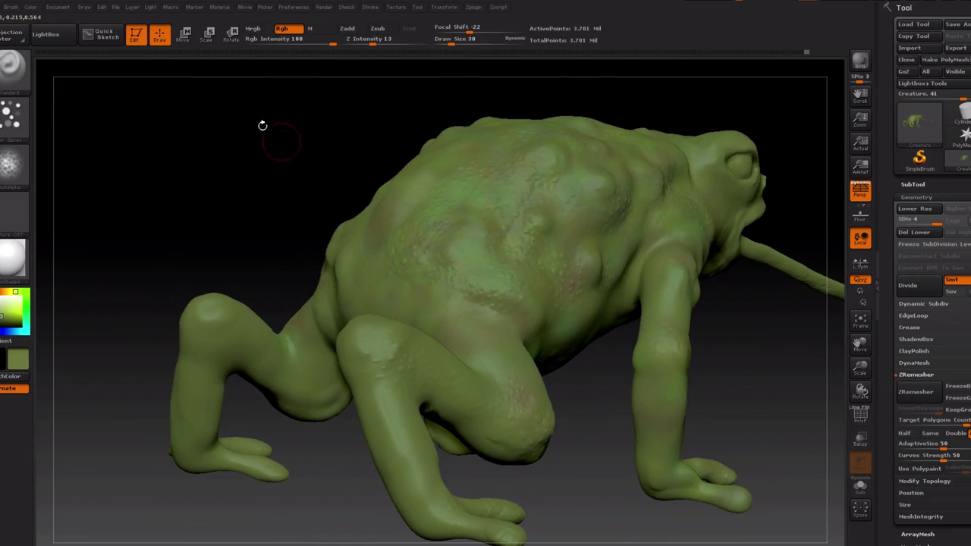
left_click_drag(262, 125, 540, 192)
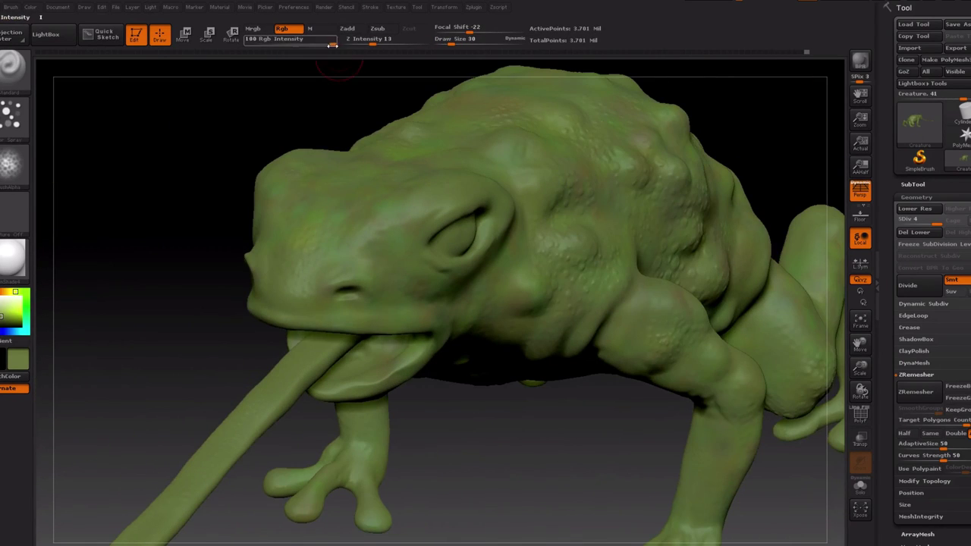
left_click(11, 113)
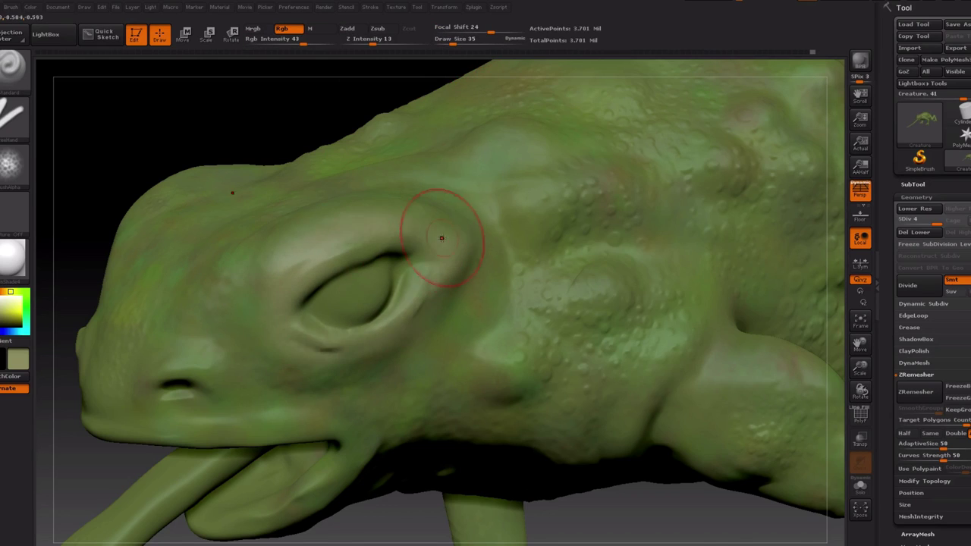
Paint darker green and reddish-brown patches over the frog's head, back and legs
right_click_drag(441, 237, 286, 293)
mouse_move(214, 420)
right_mouse_down()
mouse_move(617, 319)
mouse_move(299, 141)
mouse_move(373, 259)
right_mouse_up()
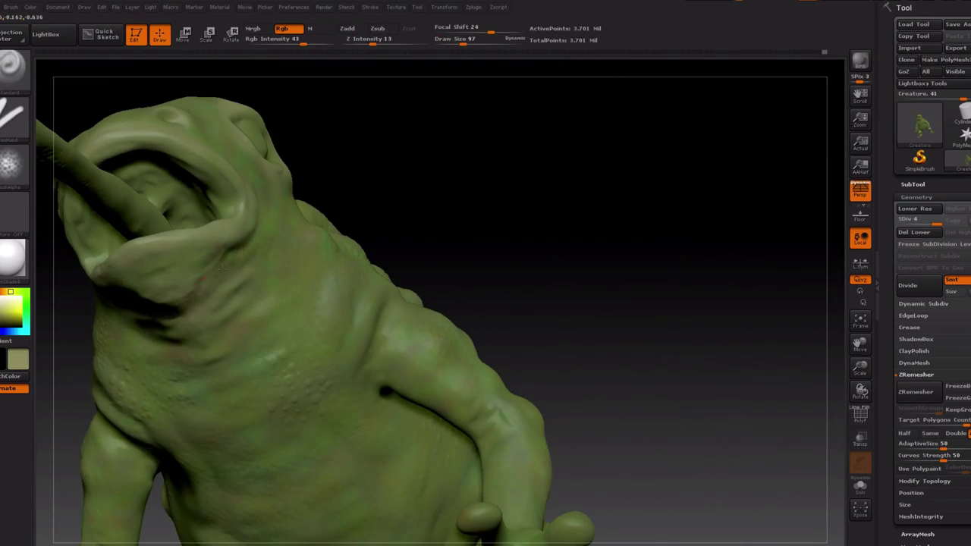
mouse_move(206, 279)
right_mouse_down()
mouse_move(390, 321)
mouse_move(294, 375)
right_mouse_up()
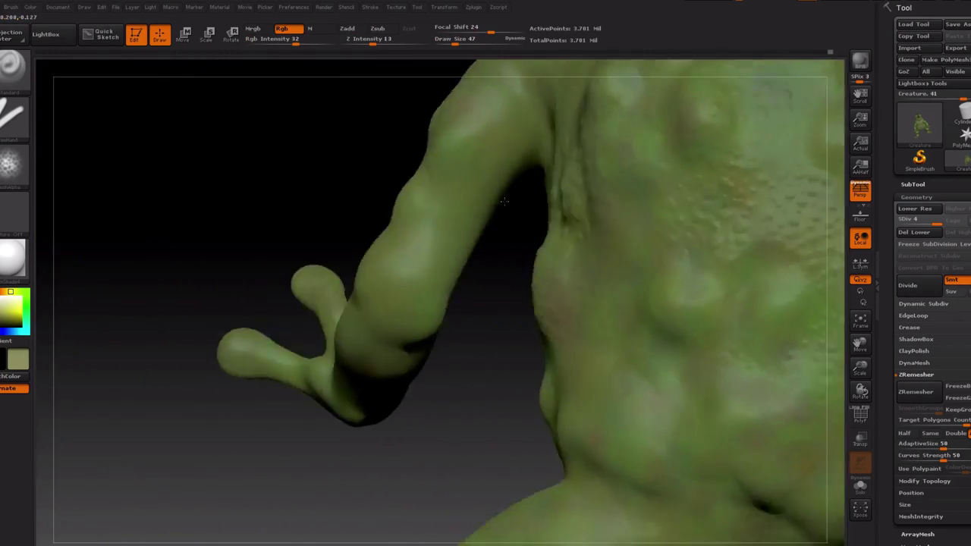
mouse_move(479, 236)
right_mouse_down()
mouse_move(783, 330)
mouse_move(543, 288)
right_mouse_up()
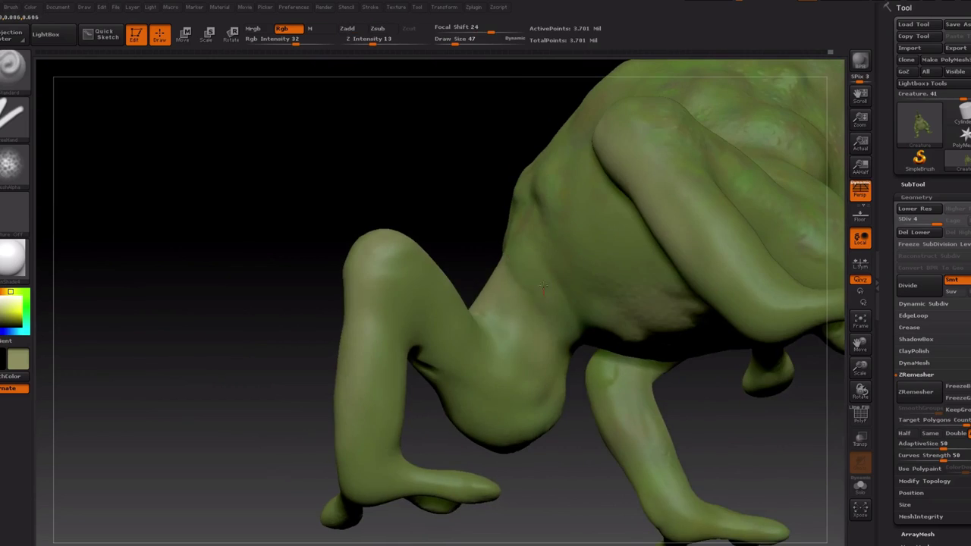
mouse_move(513, 332)
right_mouse_down()
mouse_move(424, 356)
mouse_move(558, 340)
mouse_move(400, 226)
right_mouse_up()
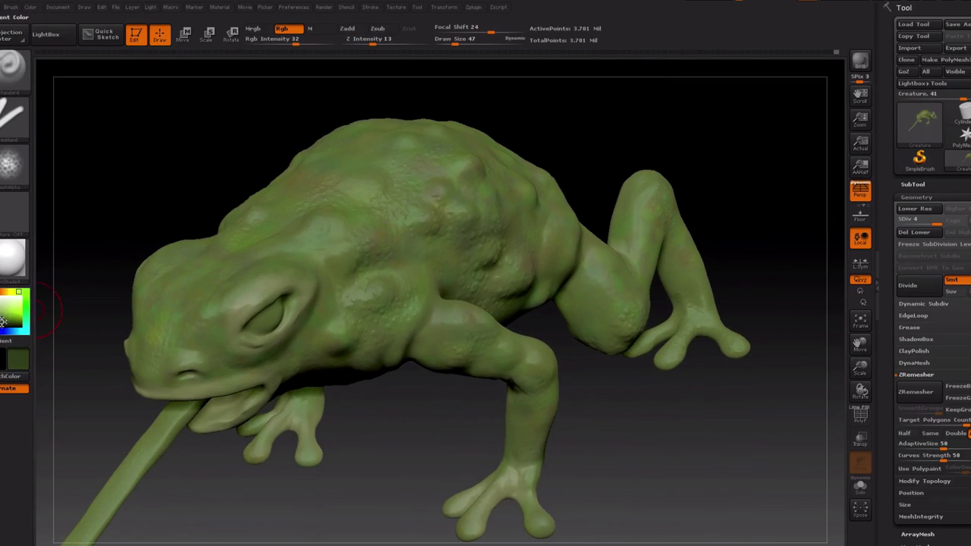
right_click_drag(360, 258, 396, 176)
mouse_move(462, 95)
right_mouse_down()
mouse_move(444, 282)
mouse_move(531, 300)
mouse_move(294, 192)
mouse_move(497, 264)
mouse_move(491, 341)
mouse_move(492, 309)
mouse_move(13, 195)
right_mouse_up()
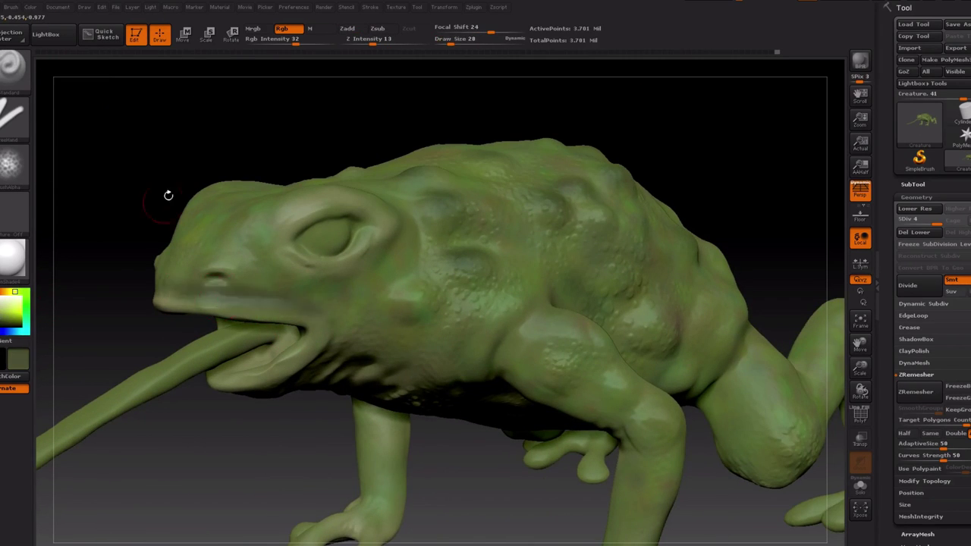
Paint a pale cream wash over the belly and throat and a faint pink tint on the tongue
right_click_drag(168, 195, 27, 360)
right_click_drag(179, 219, 47, 264)
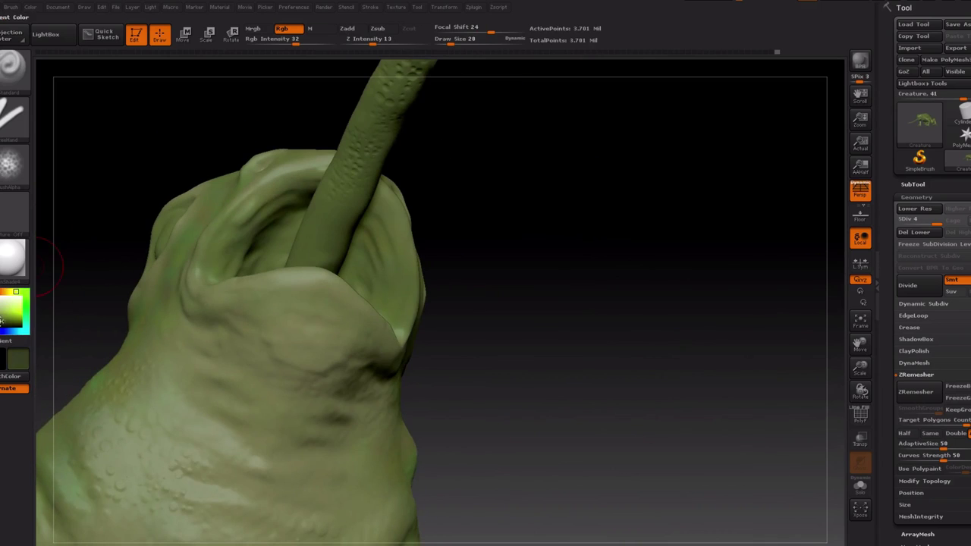
mouse_move(458, 208)
right_mouse_down()
mouse_move(286, 309)
mouse_move(524, 182)
mouse_move(498, 165)
mouse_move(493, 173)
right_mouse_up()
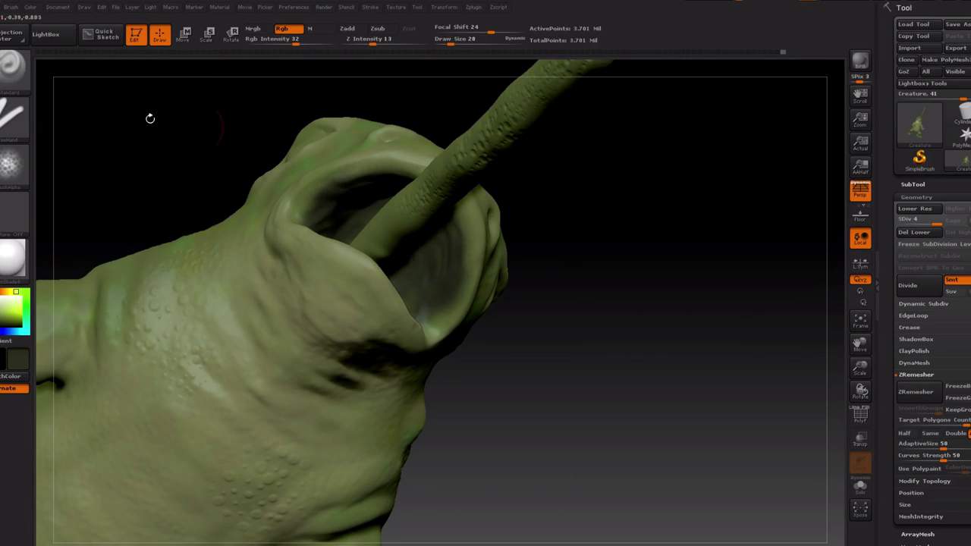
mouse_move(366, 199)
right_mouse_down()
mouse_move(356, 182)
mouse_move(364, 162)
mouse_move(744, 152)
mouse_move(337, 193)
mouse_move(388, 177)
right_mouse_up()
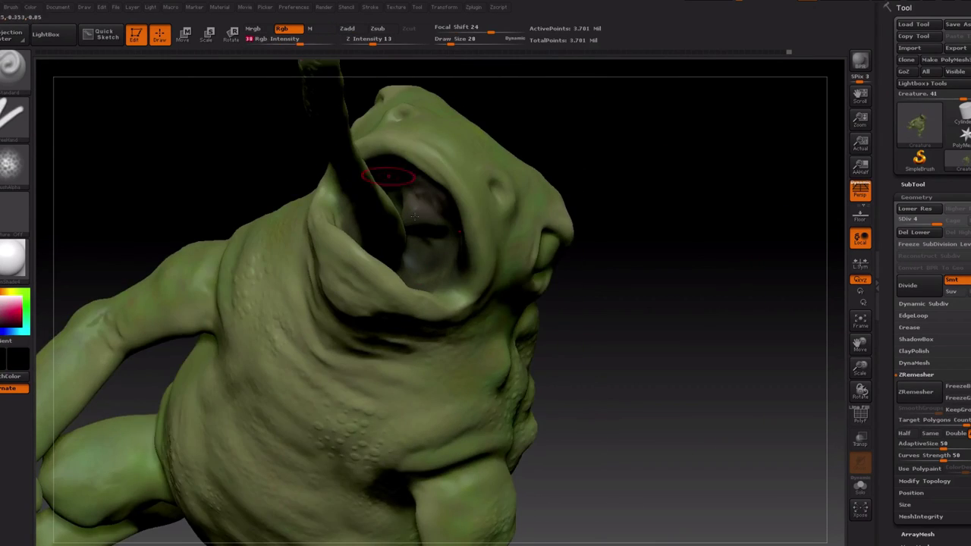
mouse_move(576, 140)
right_mouse_down()
mouse_move(403, 285)
mouse_move(465, 89)
mouse_move(406, 302)
right_mouse_up()
mouse_move(462, 344)
right_mouse_down()
mouse_move(265, 223)
mouse_move(199, 217)
mouse_move(328, 182)
mouse_move(45, 236)
right_mouse_up()
right_click_drag(244, 132, 349, 319)
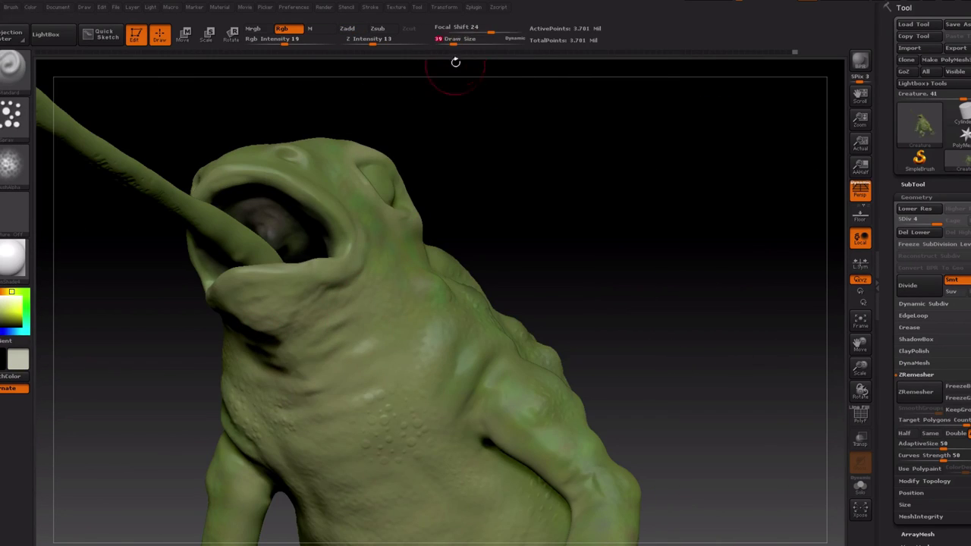
mouse_move(455, 63)
right_mouse_down()
mouse_move(433, 445)
mouse_move(455, 349)
mouse_move(448, 72)
right_mouse_up()
right_click_drag(632, 326, 637, 144)
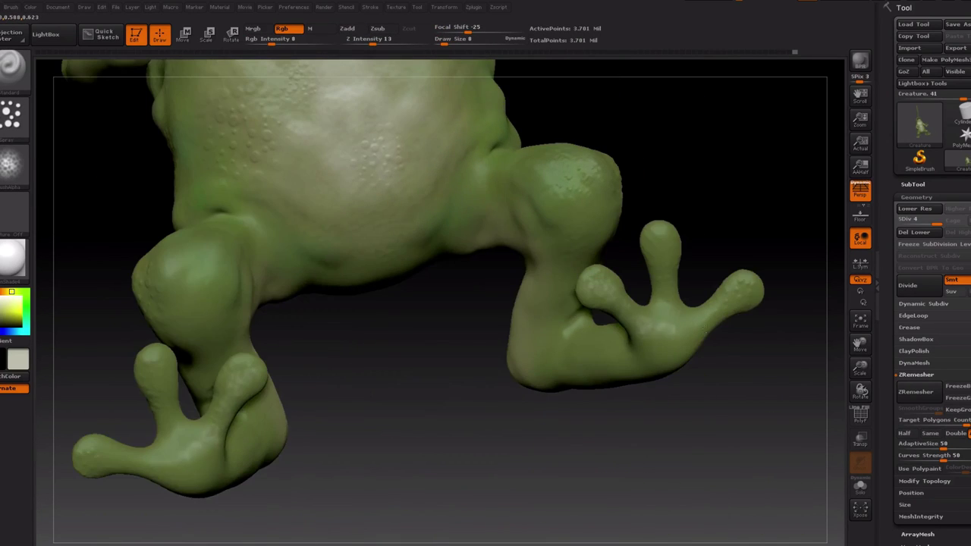
mouse_move(430, 114)
right_mouse_down()
mouse_move(522, 390)
mouse_move(199, 179)
mouse_move(455, 303)
mouse_move(395, 250)
right_mouse_up()
Paint the tongue dusky pink with a FreeHand stroke
left_click(6, 306)
left_click(10, 114)
left_click(162, 123)
left_click_drag(288, 370, 341, 360)
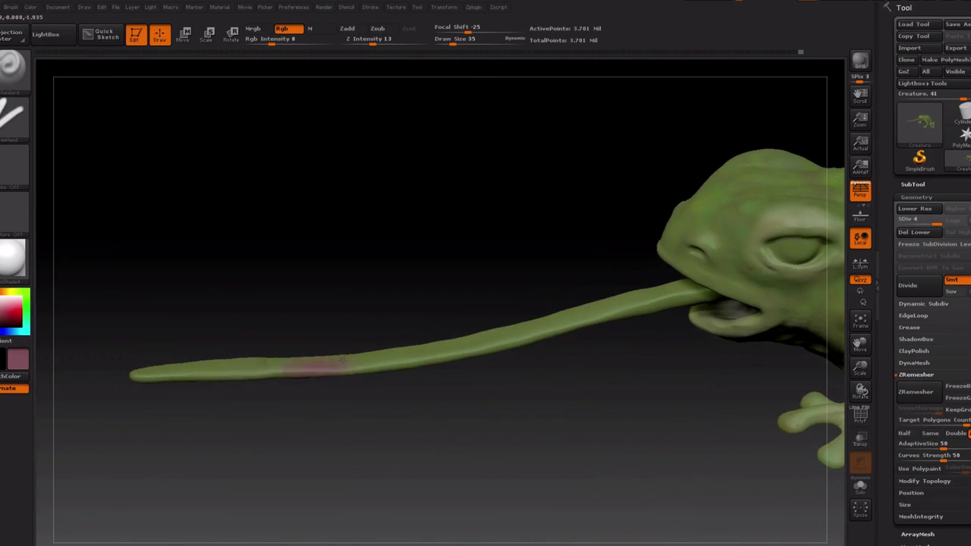
right_click_drag(42, 319, 524, 343)
left_click_drag(283, 195, 255, 325)
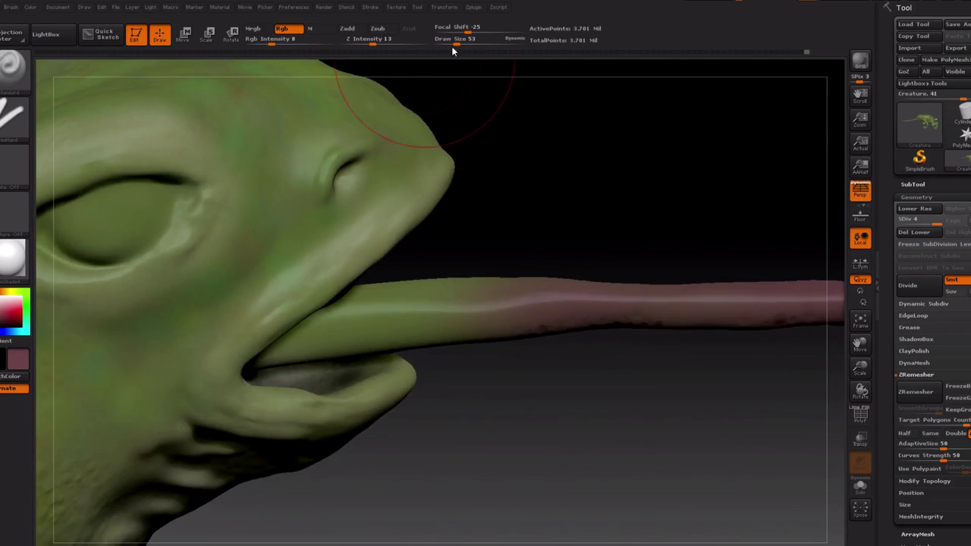
left_click_drag(301, 371, 374, 353)
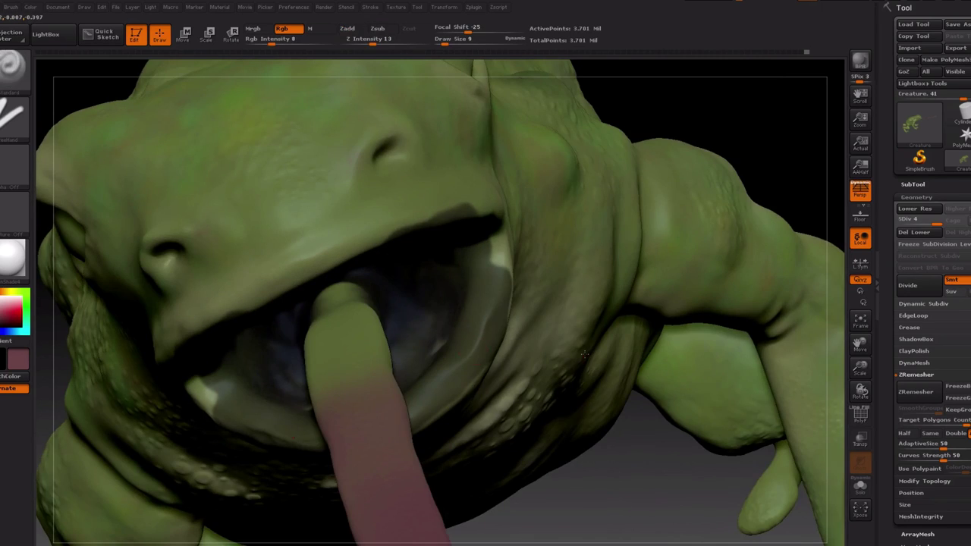
right_click_drag(584, 353, 453, 108)
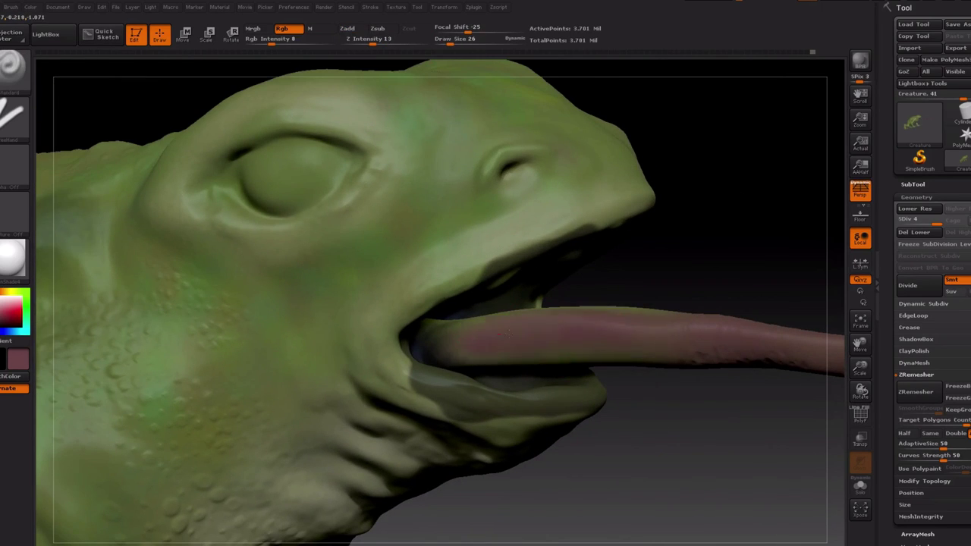
mouse_move(503, 332)
right_mouse_down()
mouse_move(700, 234)
mouse_move(660, 208)
right_mouse_up()
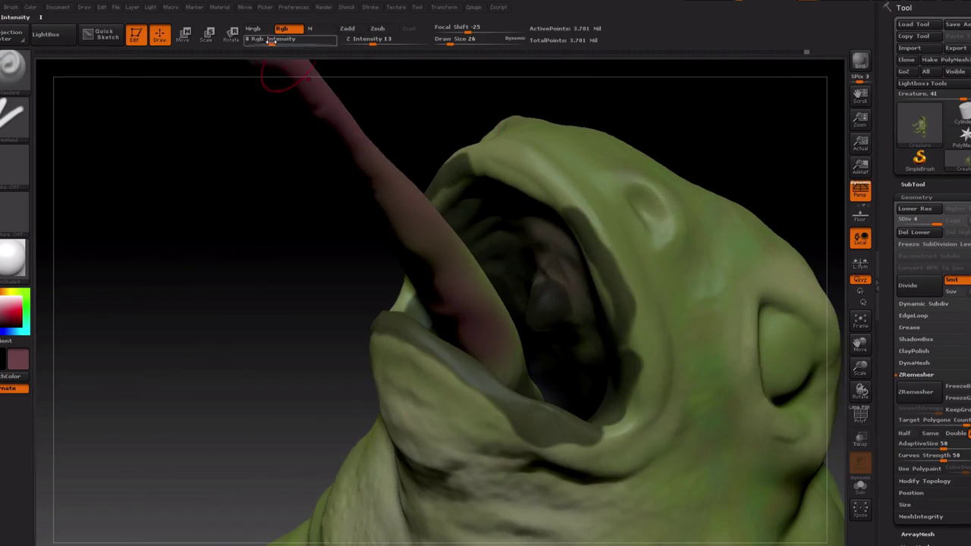
right_click_drag(284, 76, 586, 204)
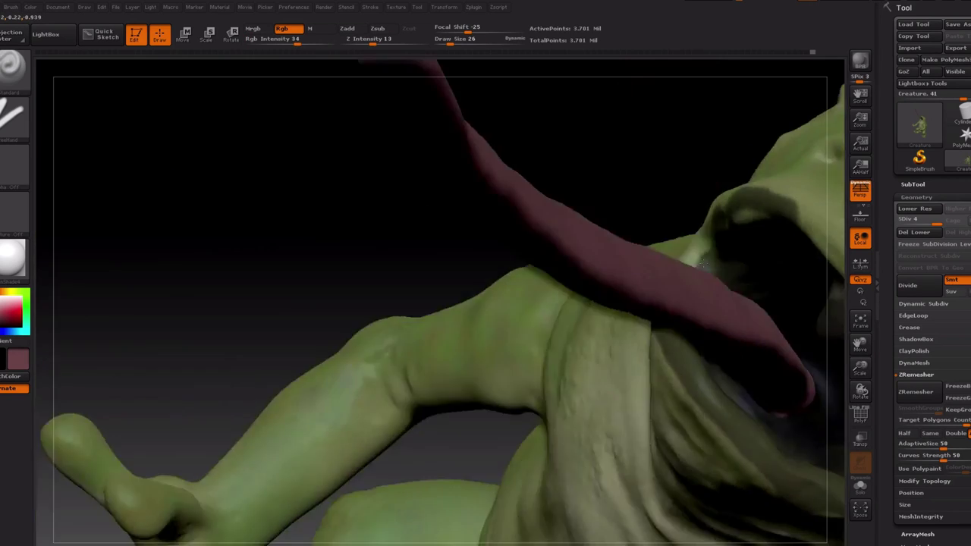
mouse_move(744, 313)
right_mouse_down()
mouse_move(205, 141)
mouse_move(722, 410)
mouse_move(284, 244)
right_mouse_up()
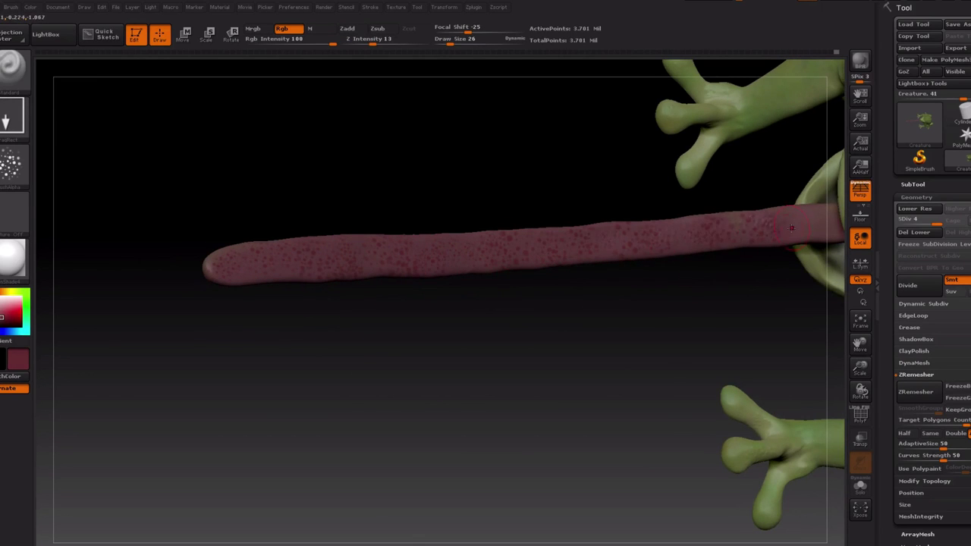
mouse_move(791, 227)
right_mouse_down()
mouse_move(629, 255)
mouse_move(380, 319)
right_mouse_up()
Switch to a Spray stroke with a speckled alpha to dot darker red spots along the tongue
left_click(11, 114)
left_click(141, 125)
left_click(12, 163)
left_click(137, 269)
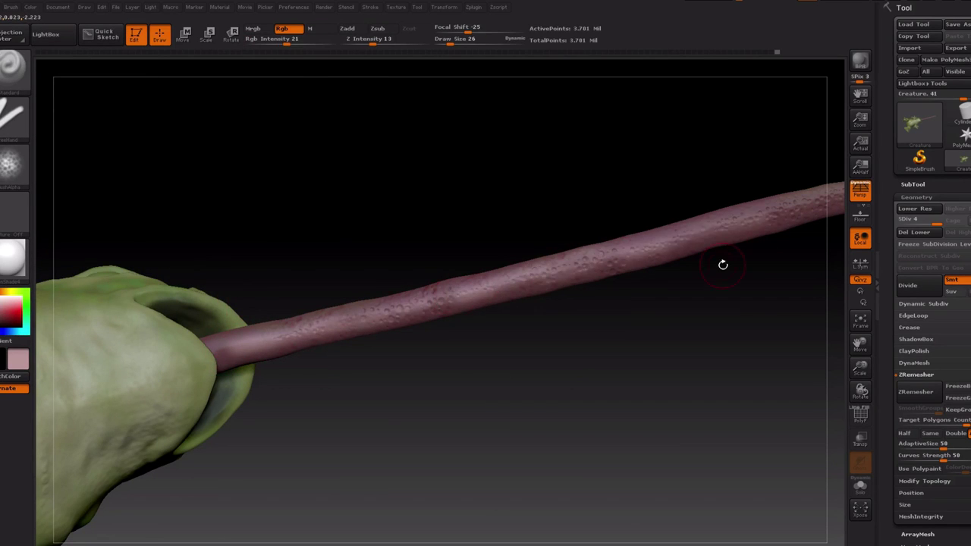
right_click_drag(722, 264, 455, 296)
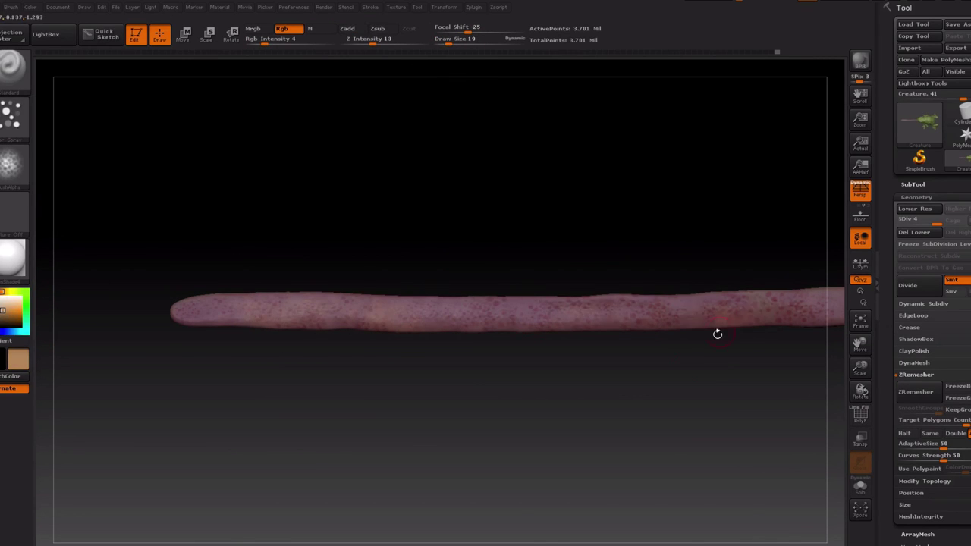
Set a new brush, stroke and alpha, and paint the frog's eye purple
mouse_move(717, 333)
right_mouse_down()
mouse_move(347, 381)
mouse_move(392, 337)
right_mouse_up()
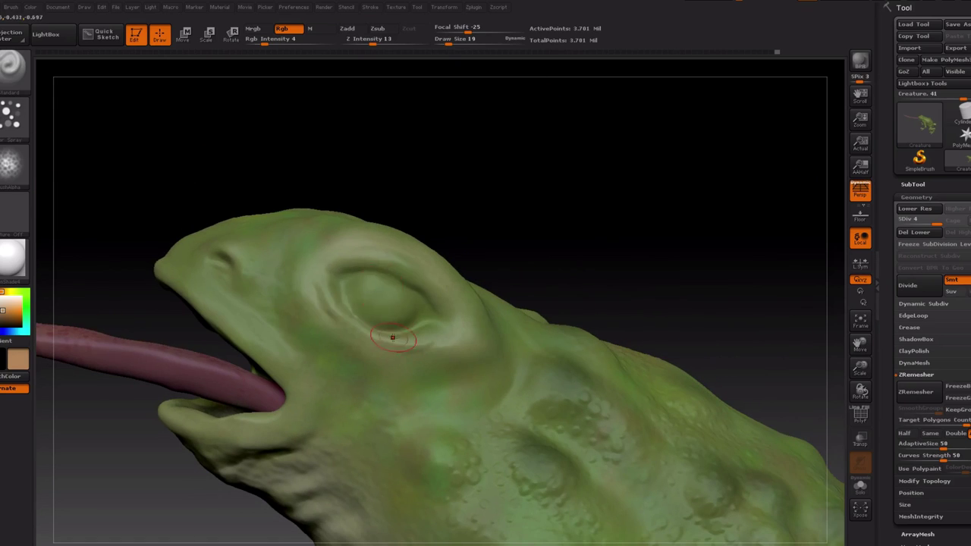
key("b")
key("h")
key("p")
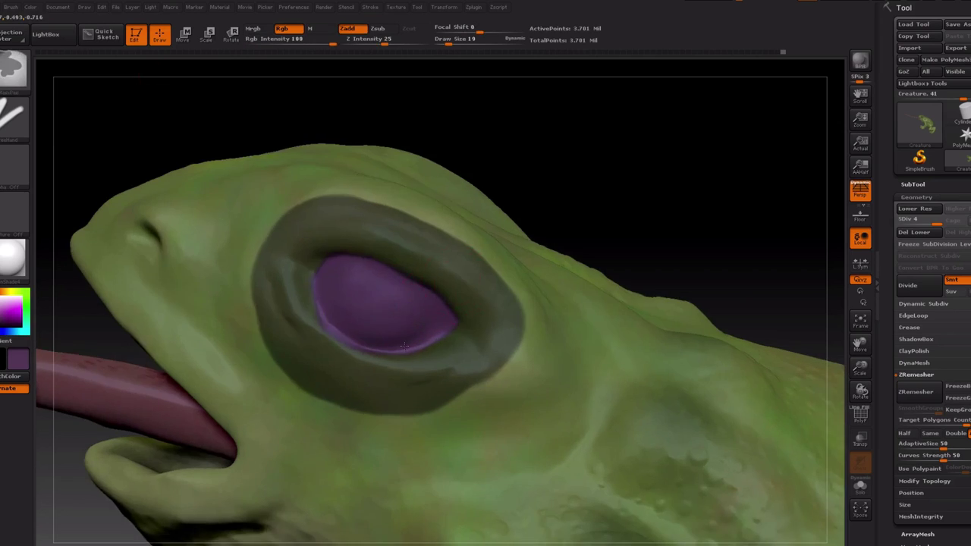
left_click(12, 114)
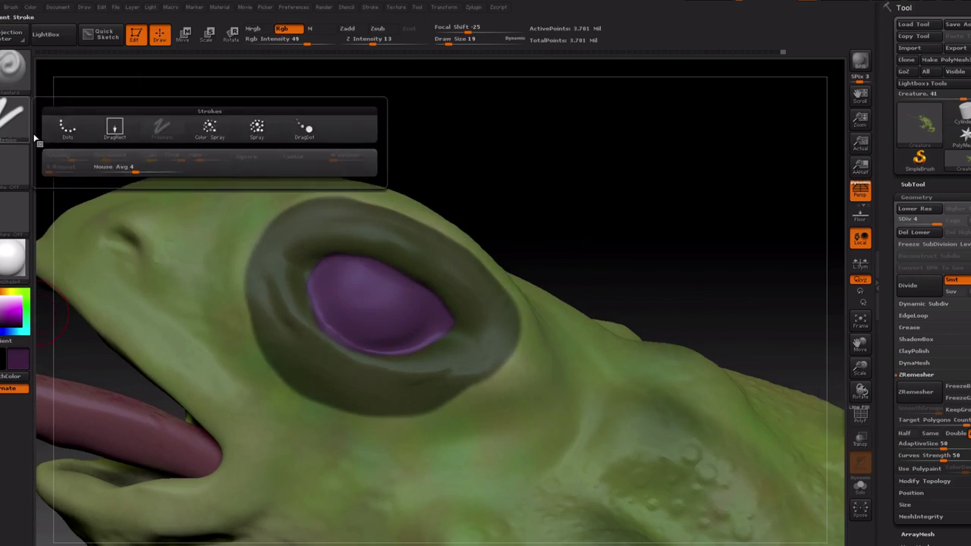
left_click(12, 163)
left_click_drag(306, 44, 282, 45)
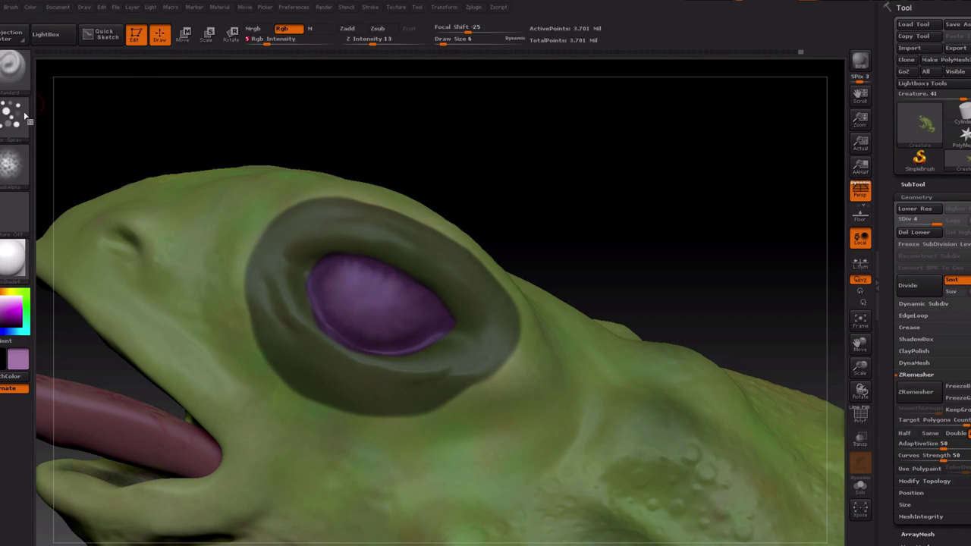
left_click_drag(531, 199, 553, 182)
Switch to a spray painting brush and reduce its Draw Size to 5 for eye details
key("b")
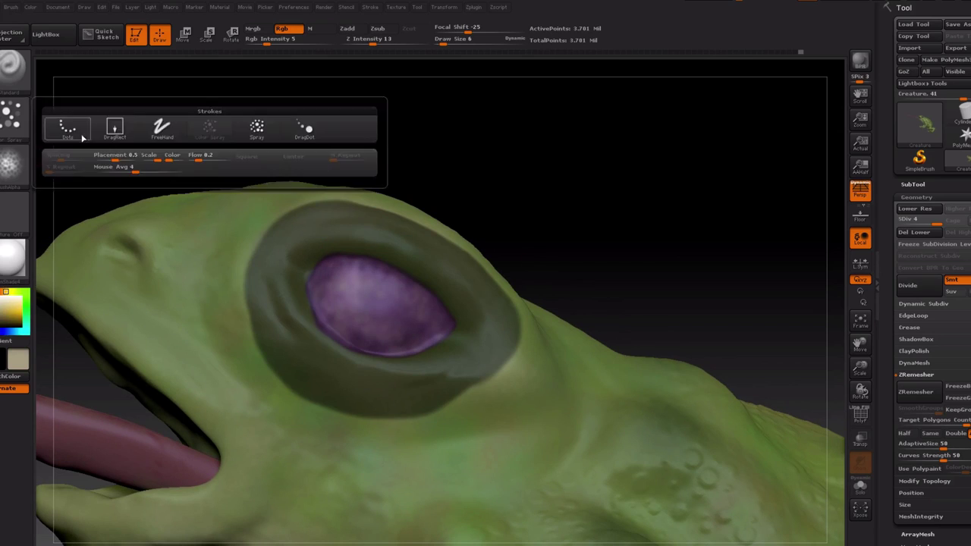
key("s")
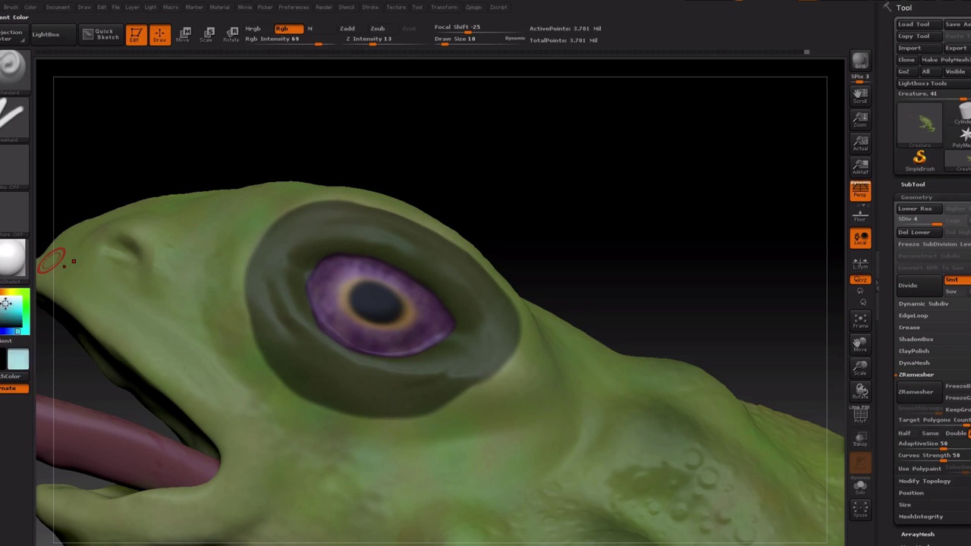
key("b")
key("s")
key("p")
left_click_drag(455, 44, 442, 44)
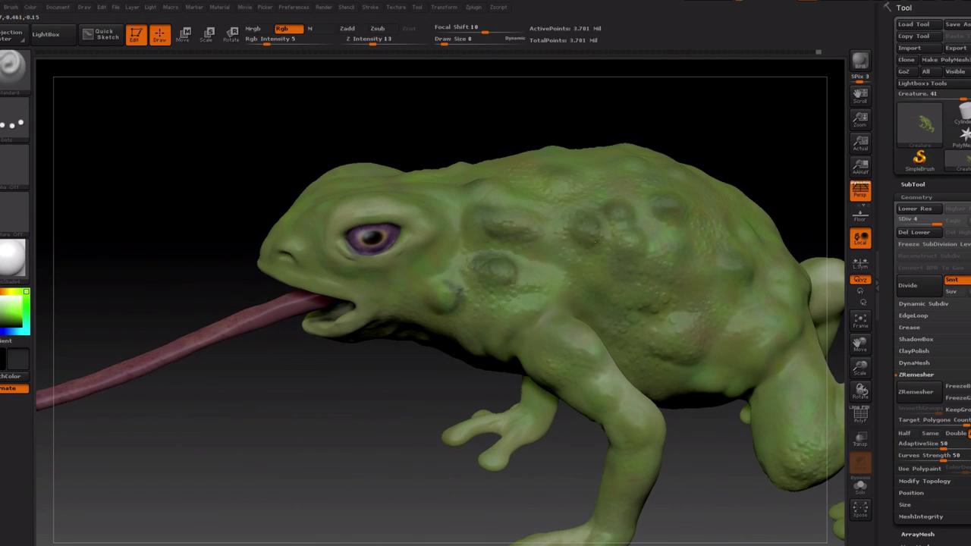
right_click_drag(598, 240, 706, 180)
mouse_move(685, 438)
right_mouse_down()
mouse_move(659, 346)
mouse_move(416, 278)
mouse_move(515, 220)
mouse_move(602, 144)
right_mouse_up()
mouse_move(708, 153)
right_mouse_down()
mouse_move(748, 205)
mouse_move(507, 277)
mouse_move(432, 386)
mouse_move(602, 200)
mouse_move(540, 198)
right_mouse_up()
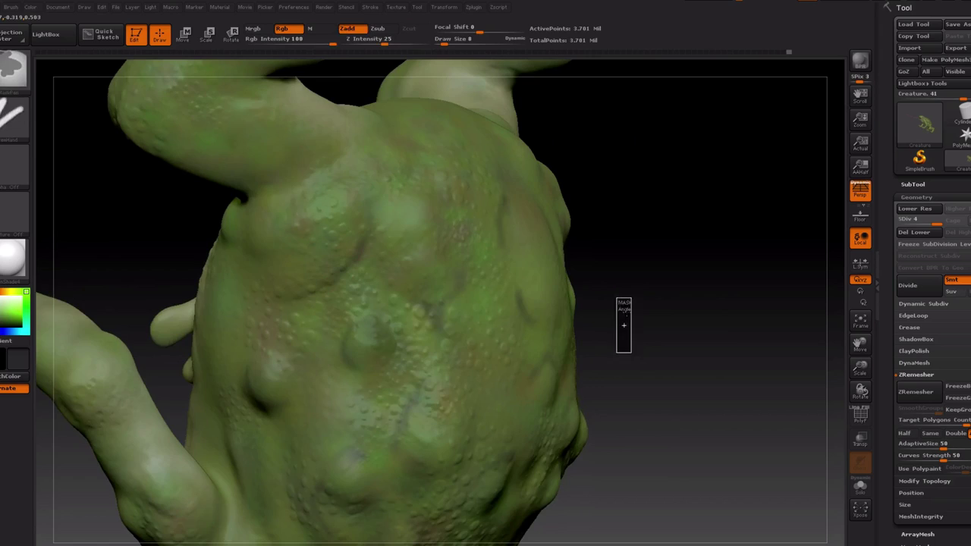
mouse_move(622, 319)
right_mouse_down()
mouse_move(342, 182)
mouse_move(418, 288)
mouse_move(418, 266)
mouse_move(486, 285)
mouse_move(166, 377)
right_mouse_up()
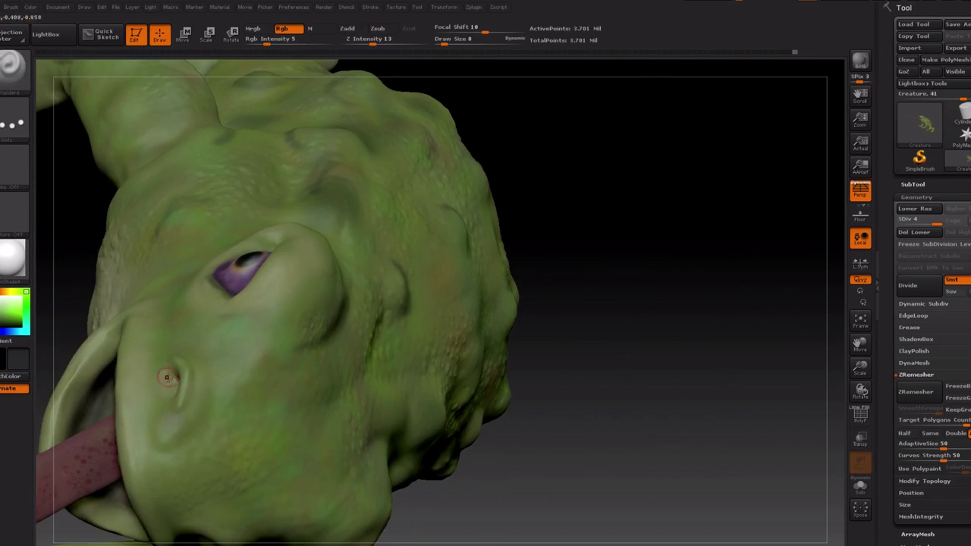
mouse_move(564, 422)
right_mouse_down()
mouse_move(268, 403)
mouse_move(190, 254)
mouse_move(210, 290)
mouse_move(175, 416)
right_mouse_up()
mouse_move(196, 181)
right_mouse_down()
mouse_move(275, 423)
mouse_move(325, 351)
mouse_move(433, 320)
mouse_move(380, 332)
mouse_move(478, 466)
mouse_move(216, 333)
mouse_move(414, 241)
mouse_move(446, 455)
right_mouse_up()
Apply the ReflectedPlastic material to the frog after trying BasicMaterial
key("m")
left_click(115, 444)
key("m")
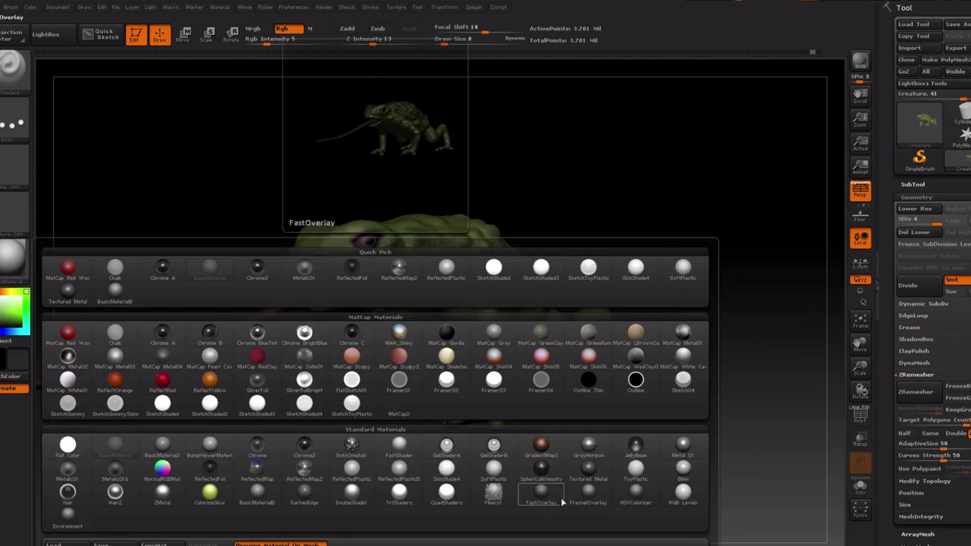
left_click(337, 470)
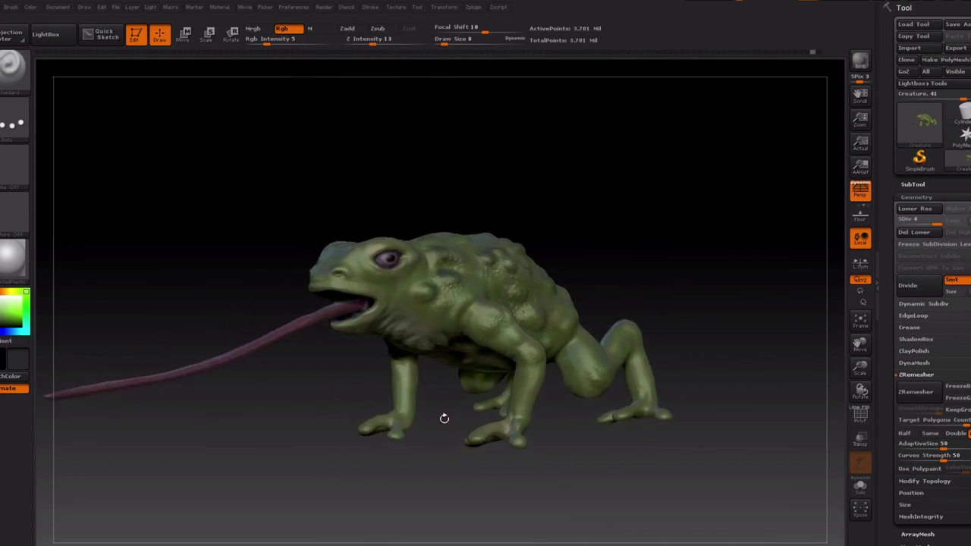
mouse_move(444, 418)
right_mouse_down()
mouse_move(470, 409)
mouse_move(425, 395)
mouse_move(433, 243)
right_mouse_up()
key("shift+z")
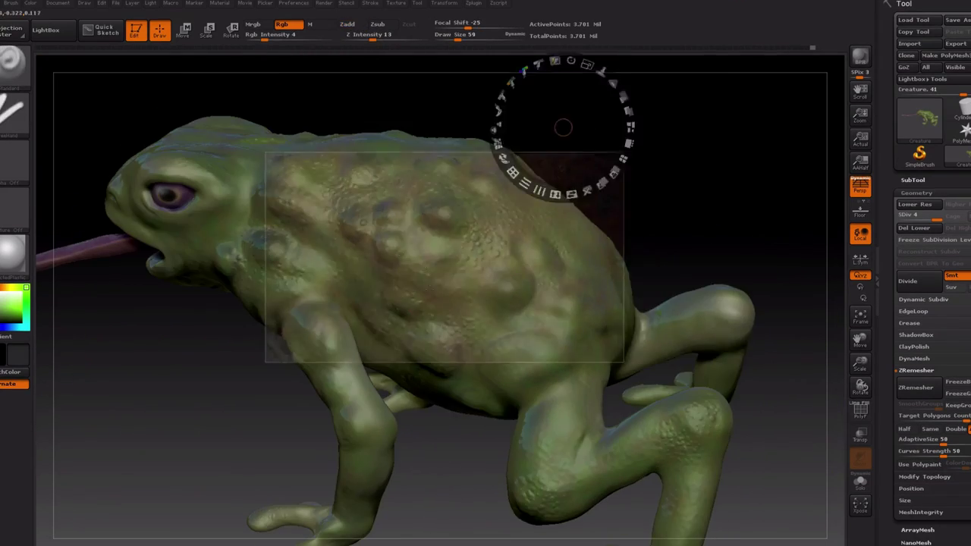
key("shift+z")
mouse_move(455, 303)
right_mouse_down()
mouse_move(493, 288)
mouse_move(425, 273)
mouse_move(416, 215)
mouse_move(399, 261)
mouse_move(466, 217)
mouse_move(668, 144)
mouse_move(564, 275)
mouse_move(351, 256)
mouse_move(479, 283)
right_mouse_up()
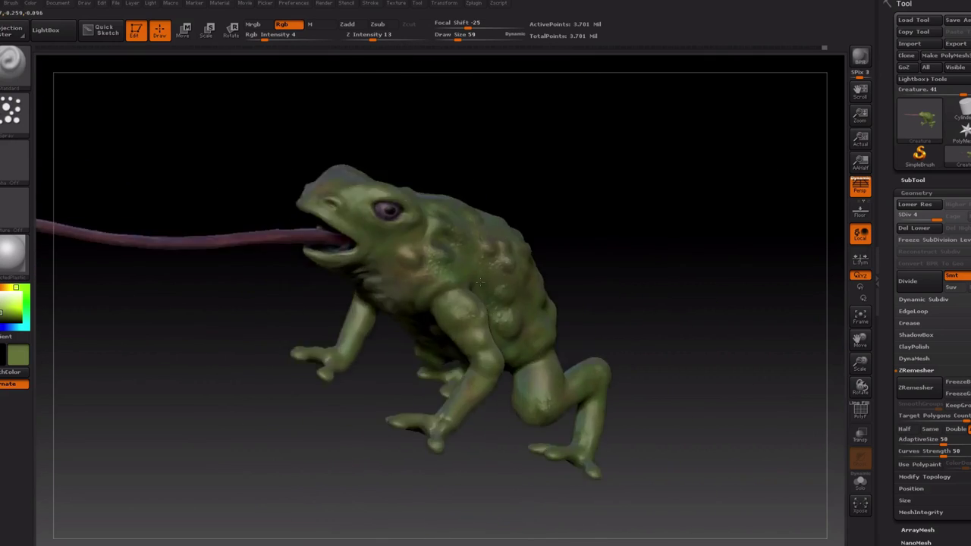
Save the ZBrush project with Ctrl+S and acknowledge the LightBox shortcut notice
key("ctrl+s")
key("Return")
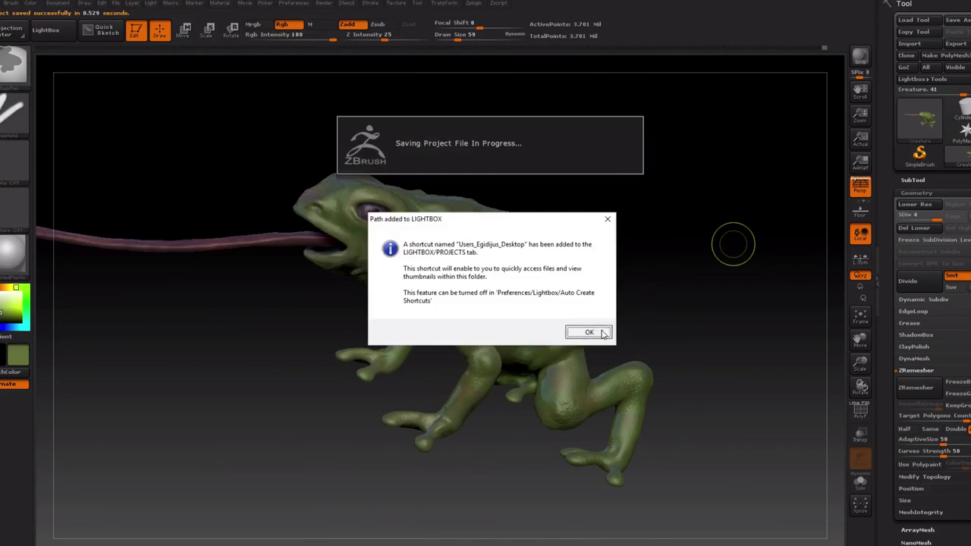
left_click(956, 43)
key("Return")
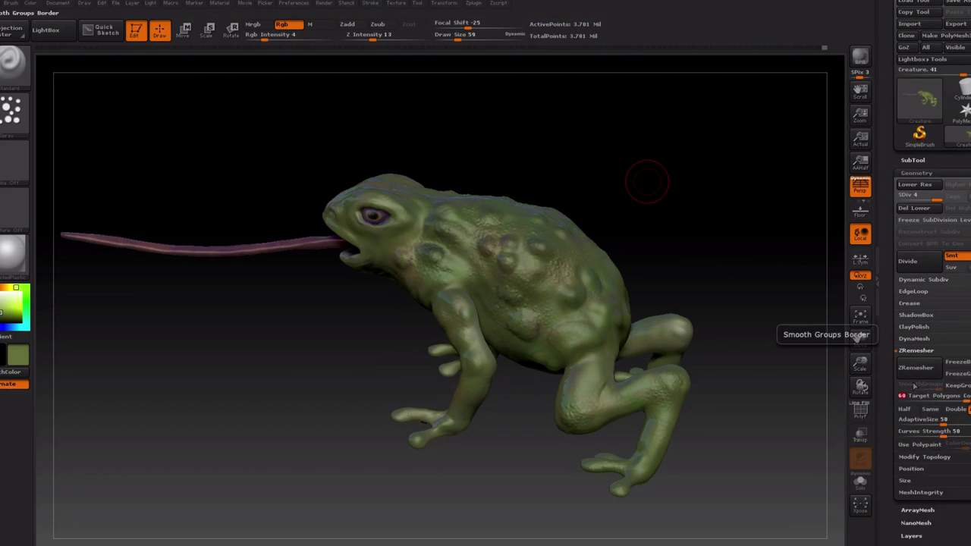
Cancel the running remesh and tumble the painted frog to inspect its back and sides
key("Escape")
mouse_move(605, 202)
right_mouse_down("ctrl")
mouse_move(197, 342)
mouse_move(53, 108)
right_mouse_up("ctrl")
right_click_drag(448, 298, 396, 321)
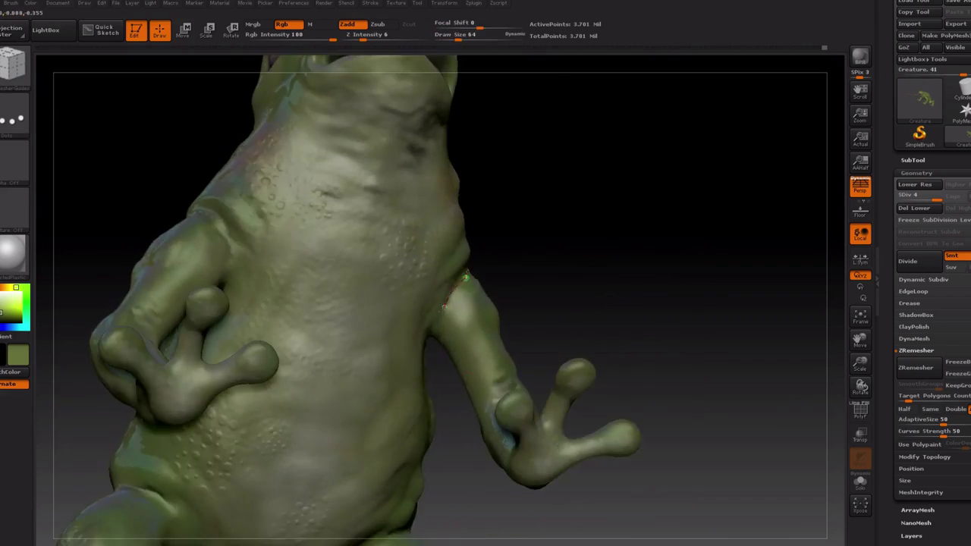
mouse_move(447, 59)
right_mouse_down()
mouse_move(256, 371)
mouse_move(325, 368)
mouse_move(429, 168)
right_mouse_up()
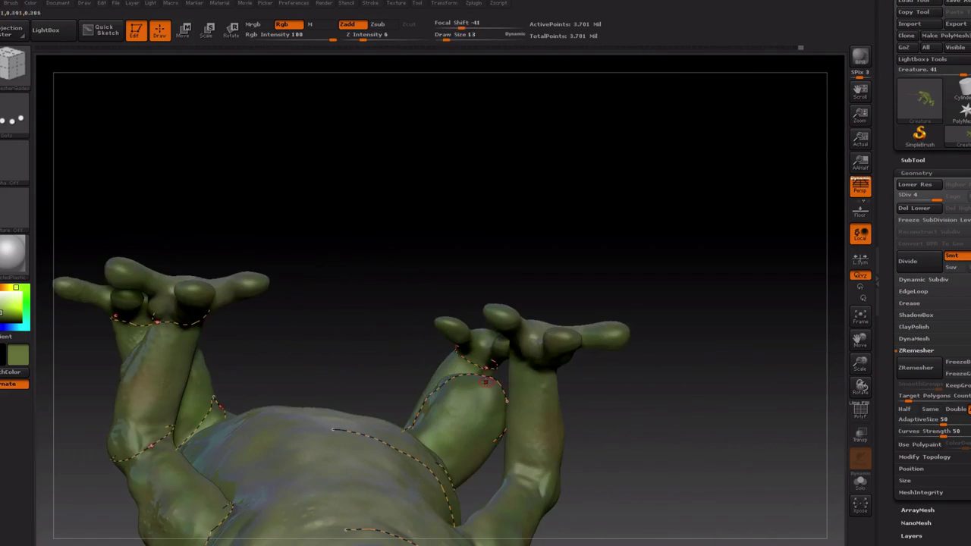
mouse_move(468, 192)
left_mouse_down()
mouse_move(552, 289)
mouse_move(424, 228)
left_mouse_up()
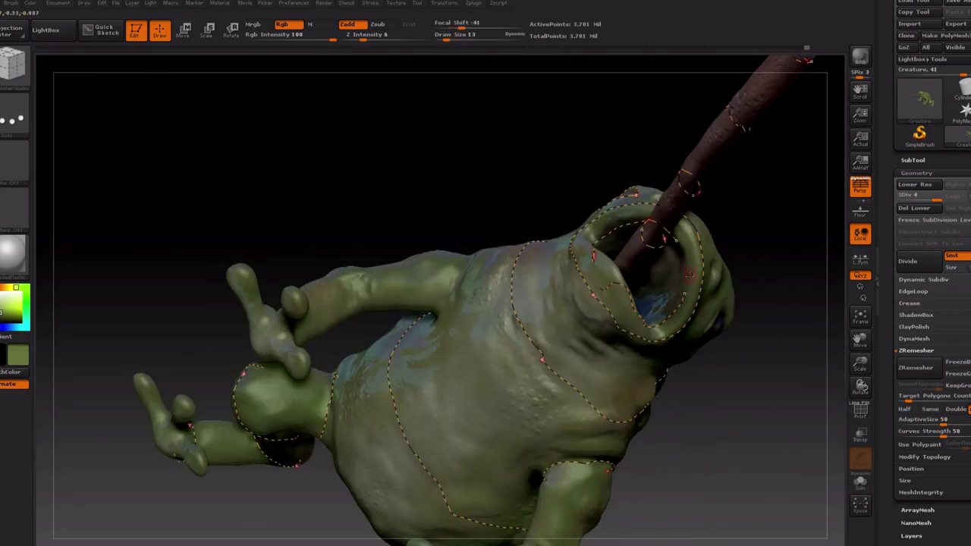
mouse_move(424, 228)
left_mouse_down()
mouse_move(455, 258)
mouse_move(562, 281)
mouse_move(530, 303)
left_mouse_up()
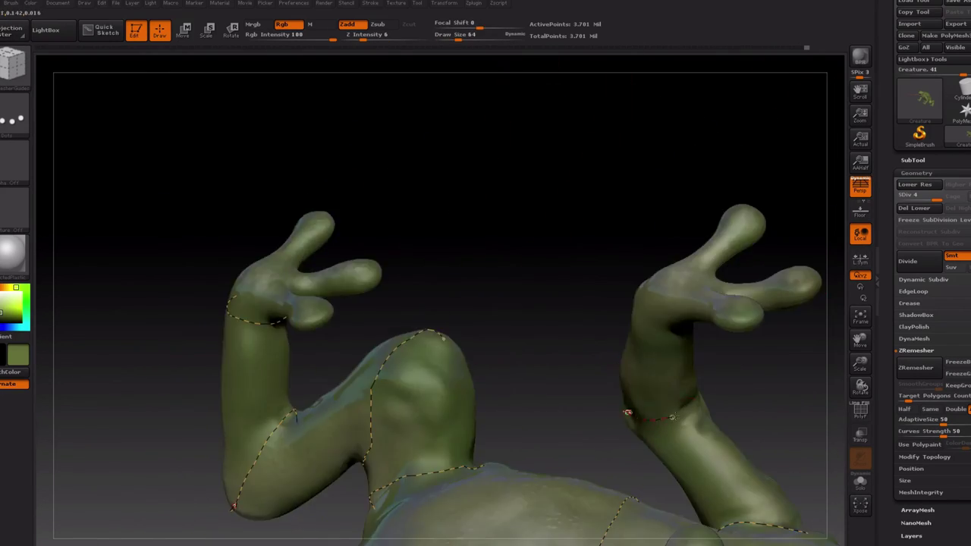
left_click_drag(531, 304, 683, 99)
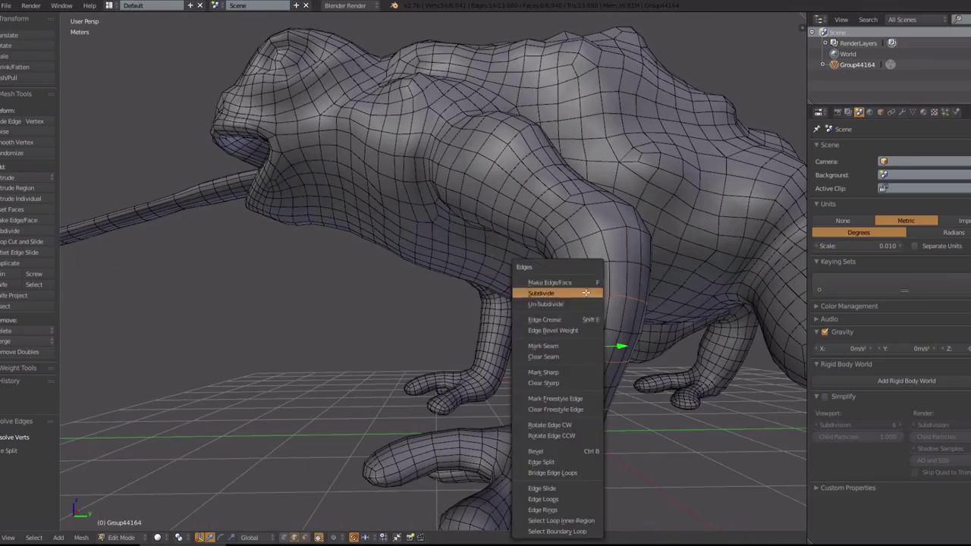
Subdivide the selected edges on the frog's low-poly mesh
left_click(587, 293)
middle_click_drag(587, 293, 497, 260)
middle_click_drag(523, 299, 425, 341)
scroll(425, 341, "down", 5)
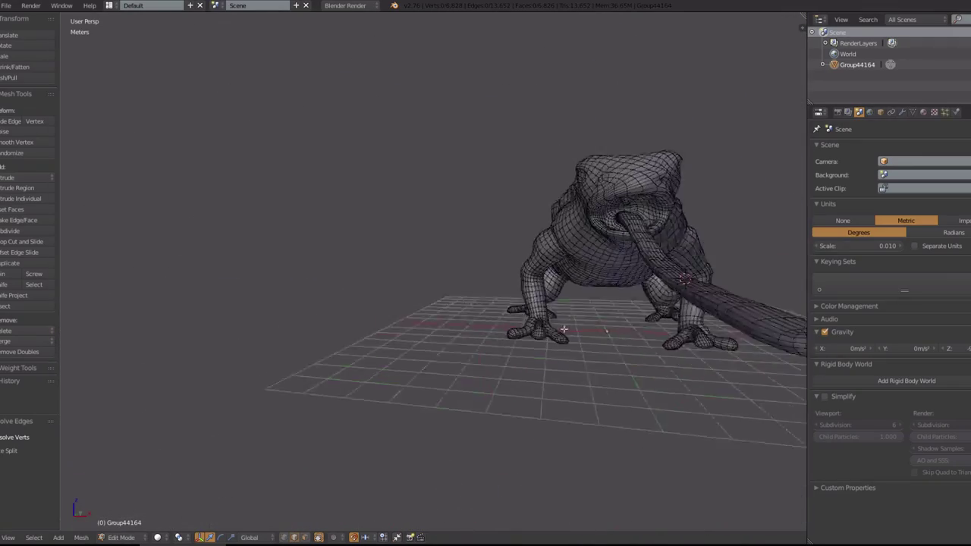
scroll(312, 403, "up", 5)
Dissolve the unwanted edge loops on the frog's legs and feet
left_click(287, 321)
middle_click_drag(288, 322, 297, 381)
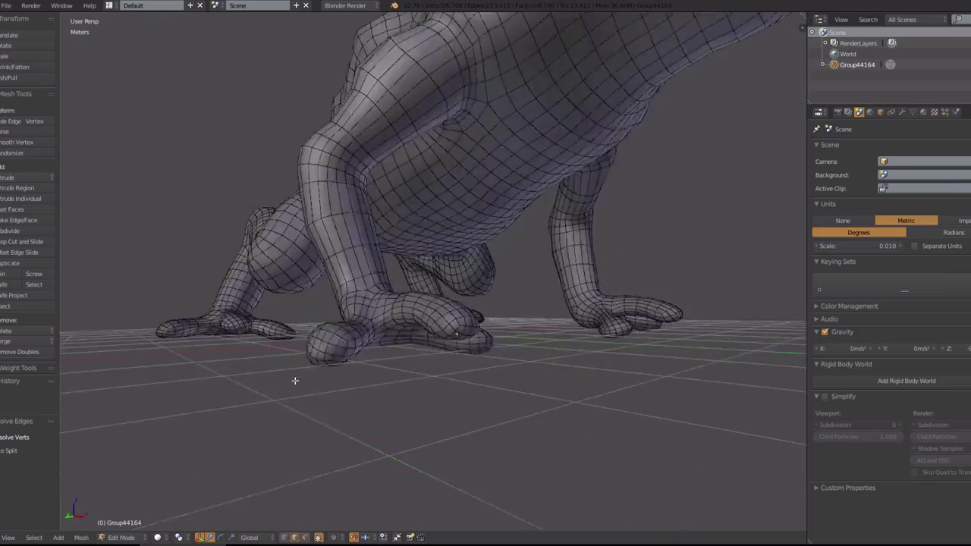
scroll(396, 422, "up", 5)
middle_click_drag(567, 284, 497, 197)
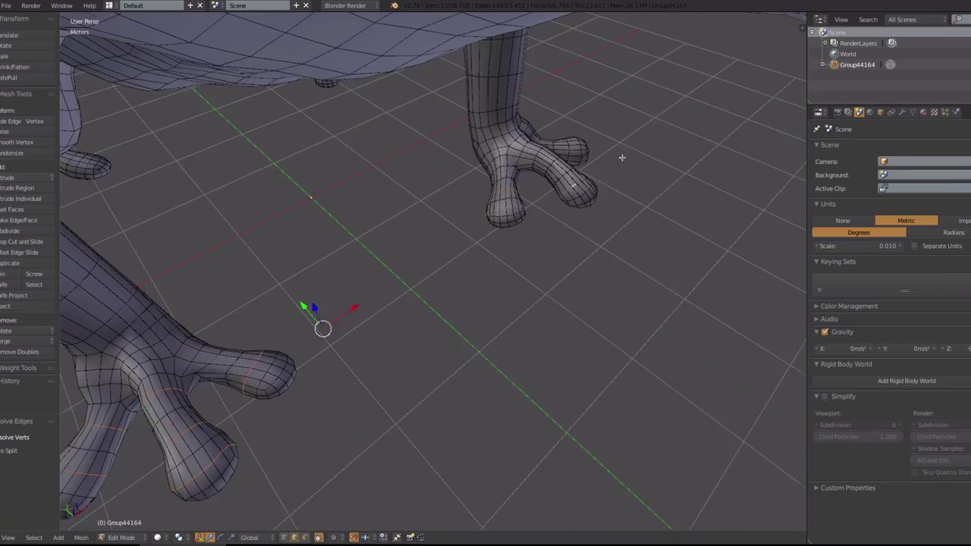
middle_click_drag(622, 157, 404, 255)
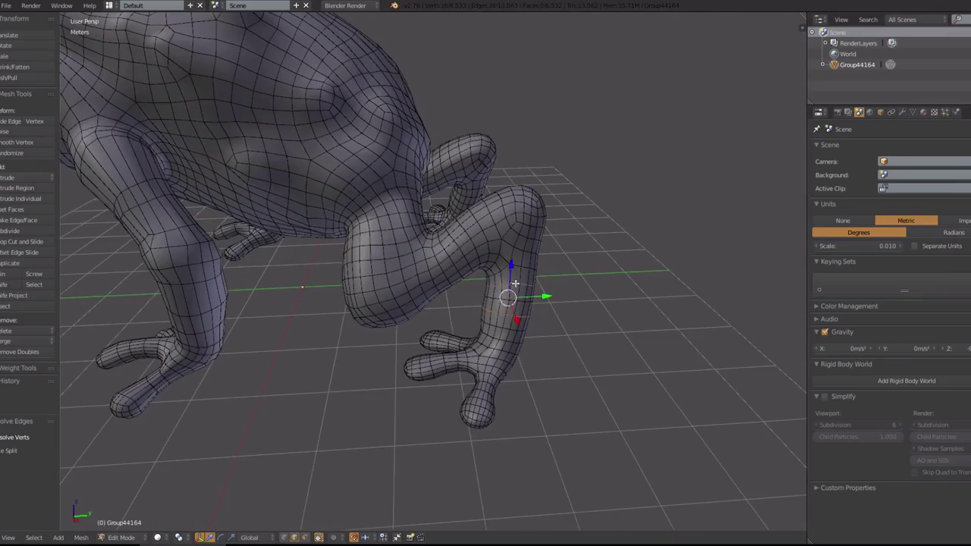
mouse_move(515, 283)
middle_mouse_down()
mouse_move(390, 275)
mouse_move(348, 304)
middle_mouse_up()
scroll(348, 304, "up", 3)
scroll(348, 305, "up", 3)
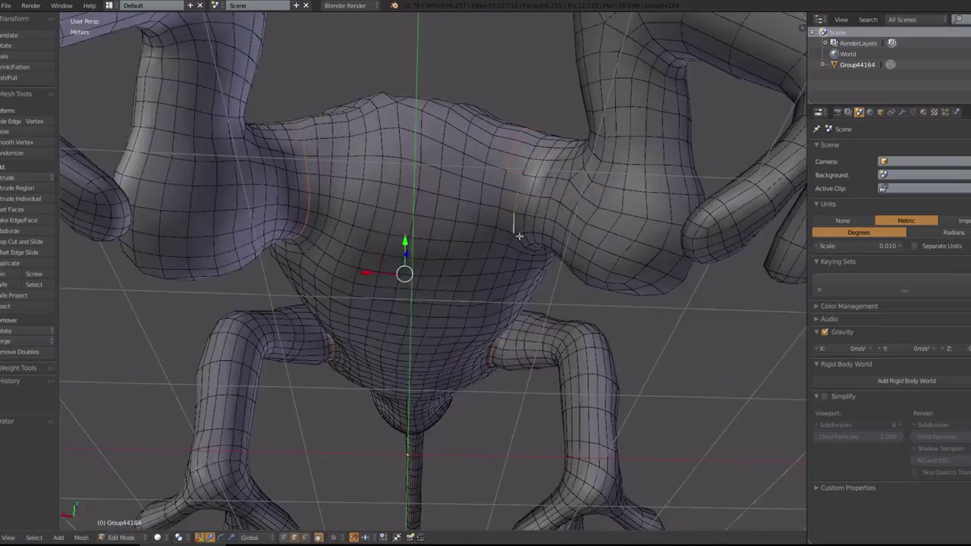
Select edge loops on the frog's body and around its head and eyes
right_click(336, 205, "alt")
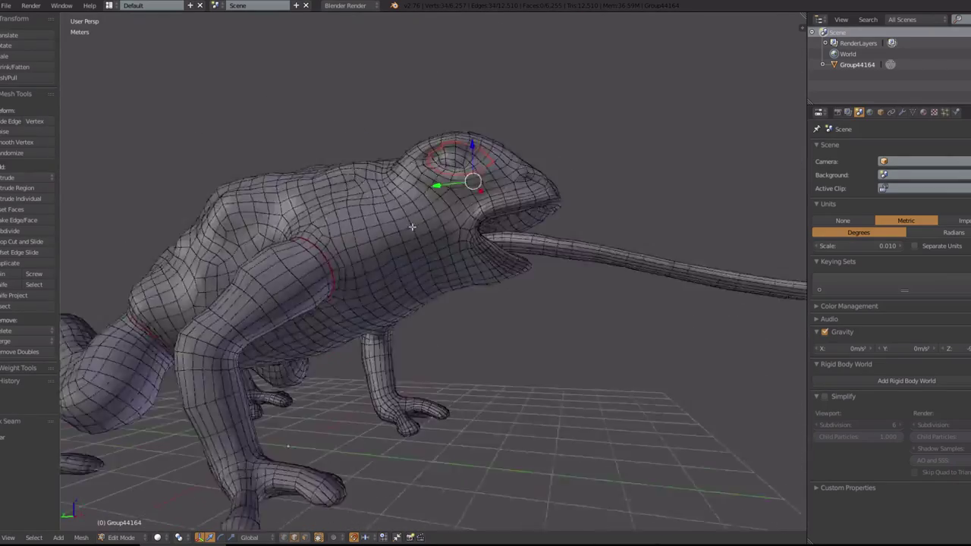
middle_click_drag(412, 226, 375, 298)
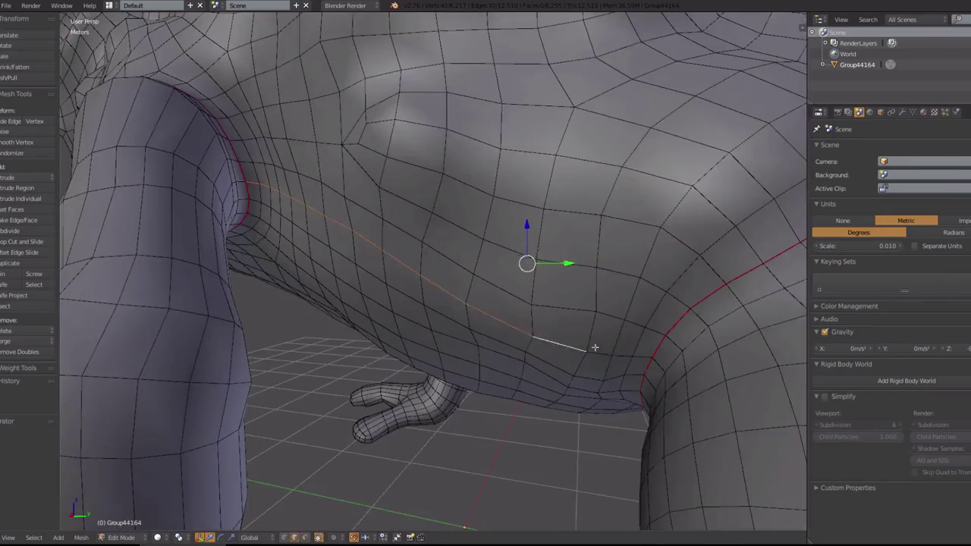
key("a")
middle_click_drag(517, 323, 218, 314)
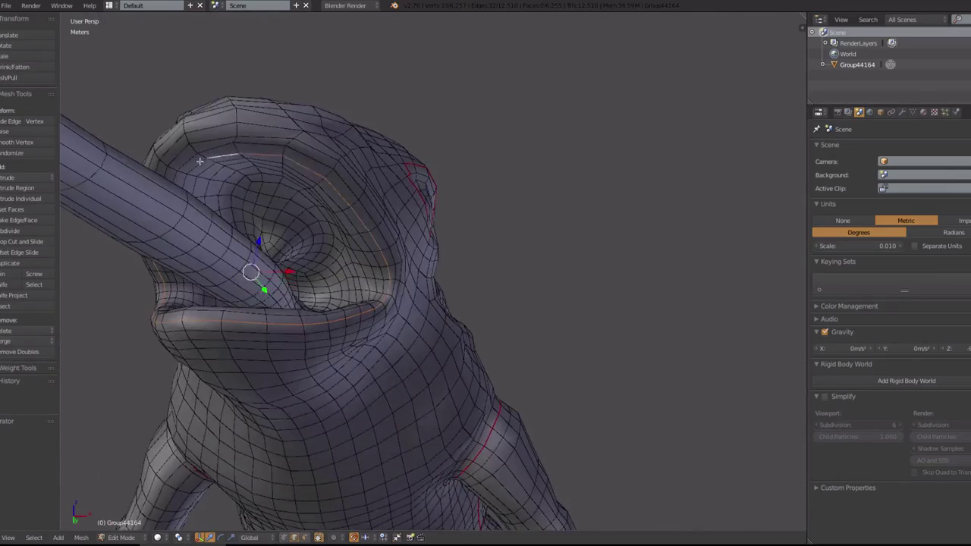
mouse_move(200, 160)
middle_mouse_down()
mouse_move(396, 173)
mouse_move(335, 151)
middle_mouse_up()
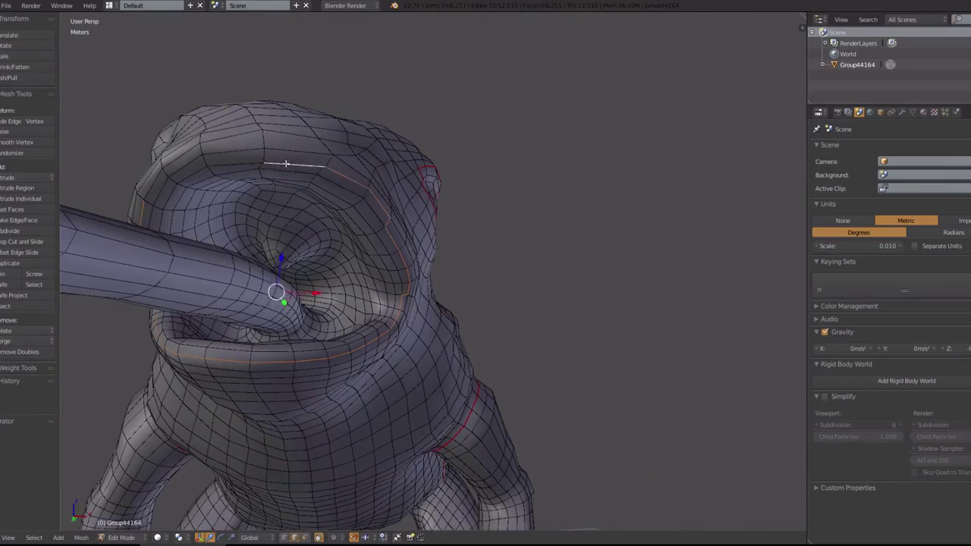
key("a")
Select loops around the mouth and tongue and mark them as seams with Ctrl+E
mouse_move(189, 198)
middle_mouse_down()
mouse_move(228, 227)
mouse_move(275, 372)
mouse_move(436, 452)
middle_mouse_up()
scroll(248, 252, "up", 5)
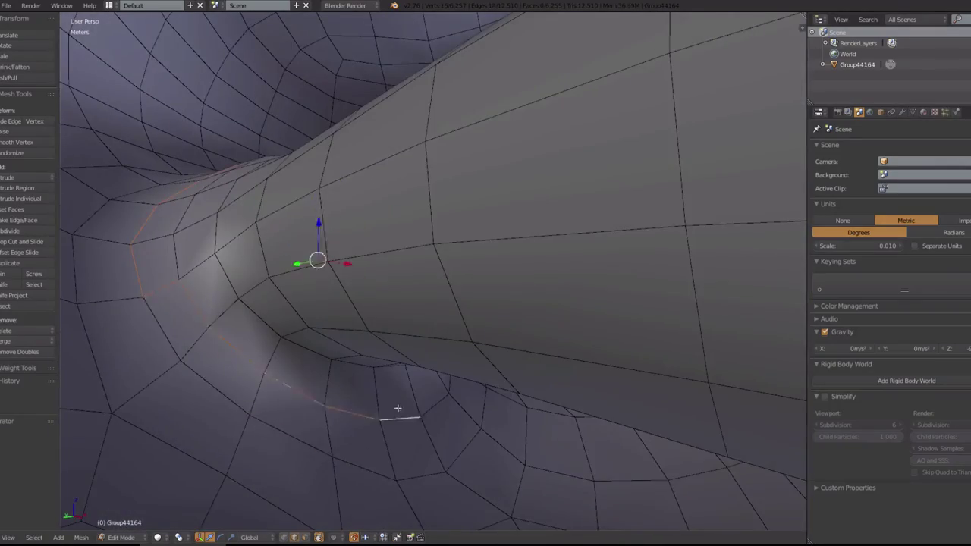
scroll(398, 408, "down", 5)
mouse_move(397, 408)
middle_mouse_down()
mouse_move(493, 284)
mouse_move(534, 302)
middle_mouse_up()
scroll(464, 305, "down", 3)
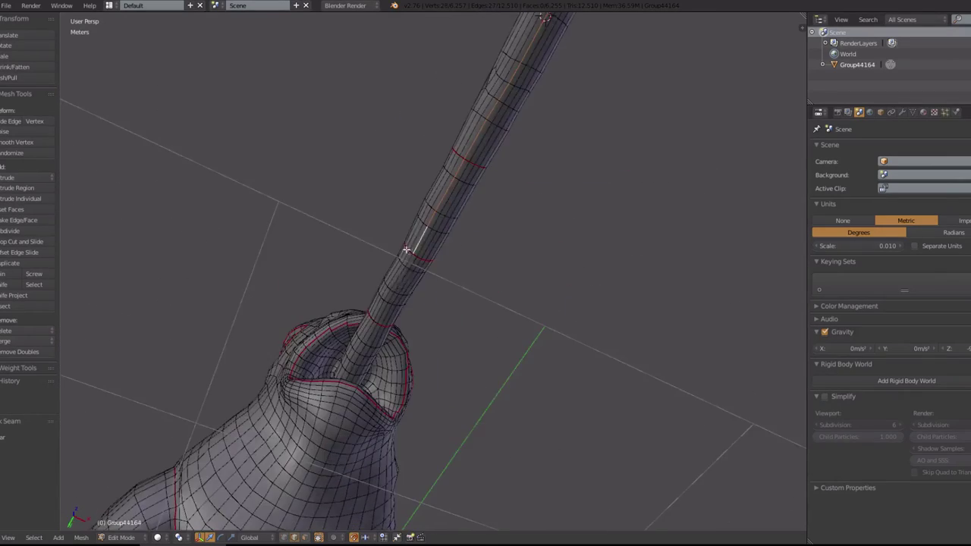
scroll(465, 304, "up", 3)
scroll(425, 412, "up", 3)
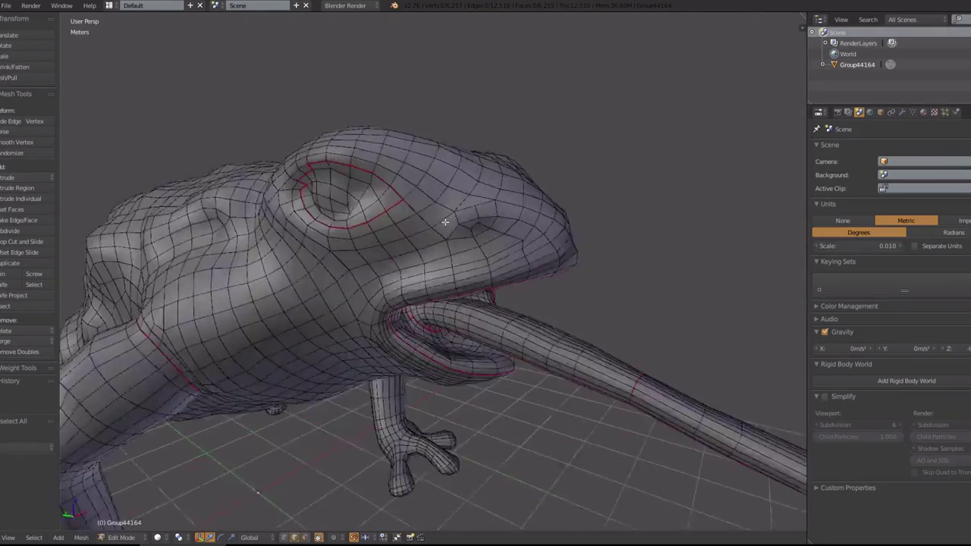
scroll(445, 222, "down", 5)
scroll(480, 247, "up", 3)
middle_click_drag(505, 308, 329, 312)
key("ctrl+e")
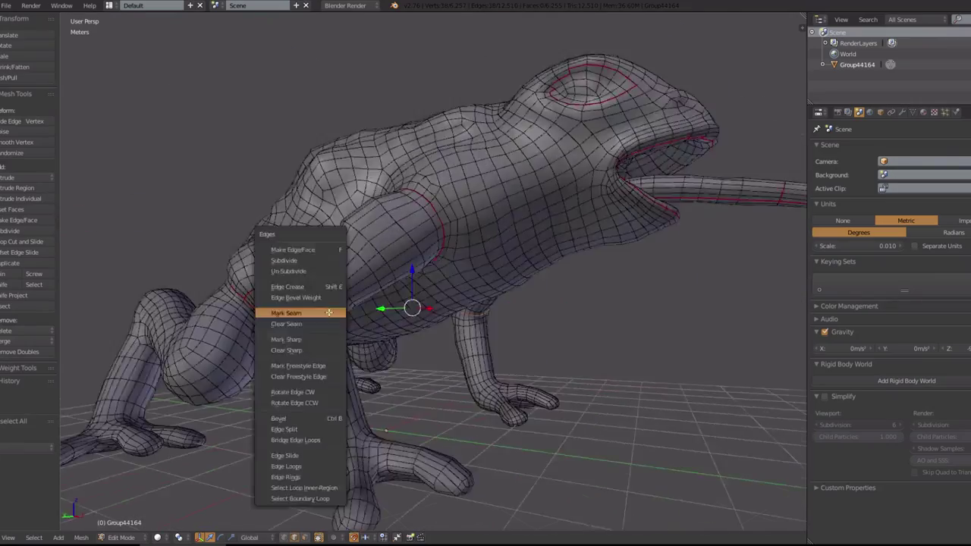
Select seam loops at the tops of the legs from beneath the frog
scroll(327, 472, "up", 4)
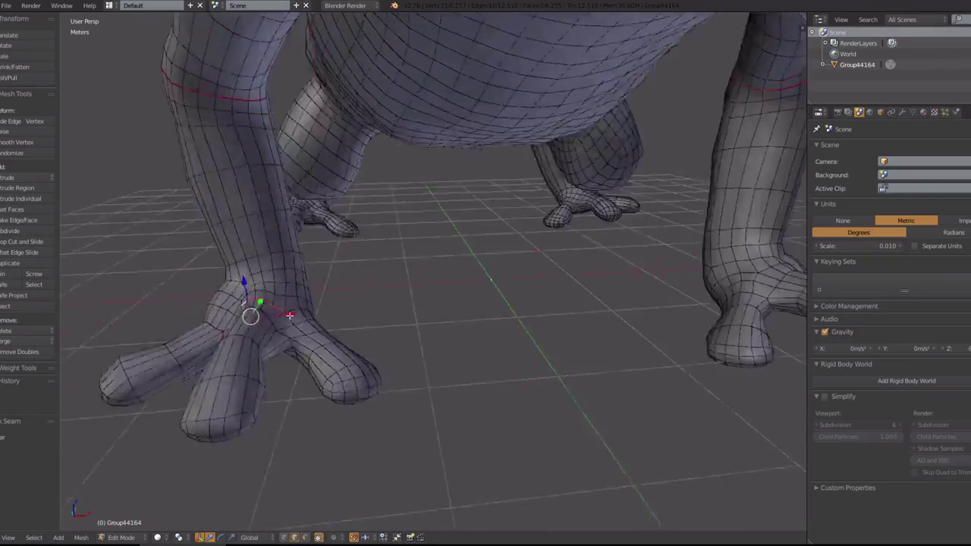
middle_click_drag(319, 455, 299, 378)
scroll(299, 378, "down", 3)
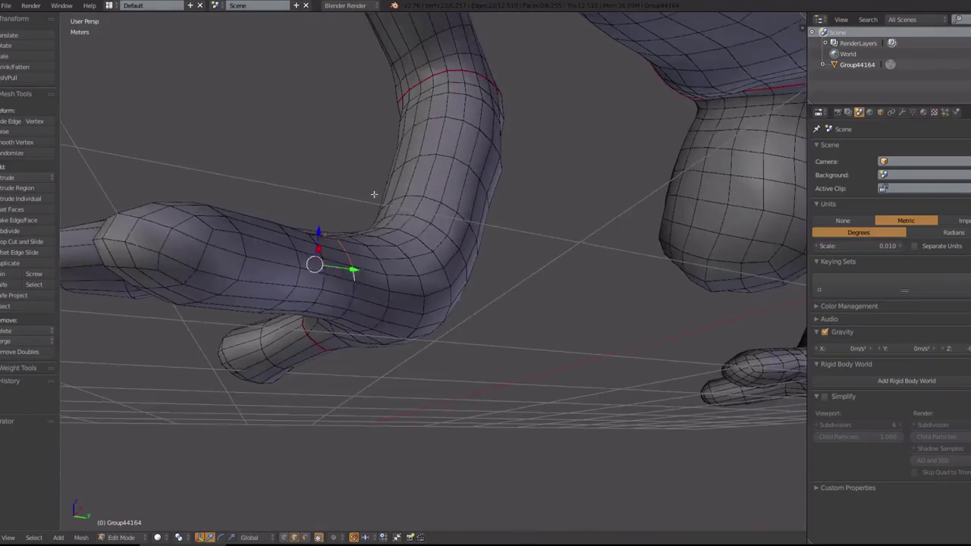
mouse_move(221, 291)
middle_mouse_down()
mouse_move(349, 241)
mouse_move(531, 304)
mouse_move(530, 288)
mouse_move(469, 265)
mouse_move(378, 429)
mouse_move(459, 322)
middle_mouse_up()
key("a")
scroll(394, 258, "down", 3)
scroll(566, 305, "up", 4)
scroll(565, 305, "down", 3)
scroll(485, 273, "up", 3)
Mark seams around the frog's hand and fingers, deselecting between loops
middle_click_drag(587, 289, 606, 236)
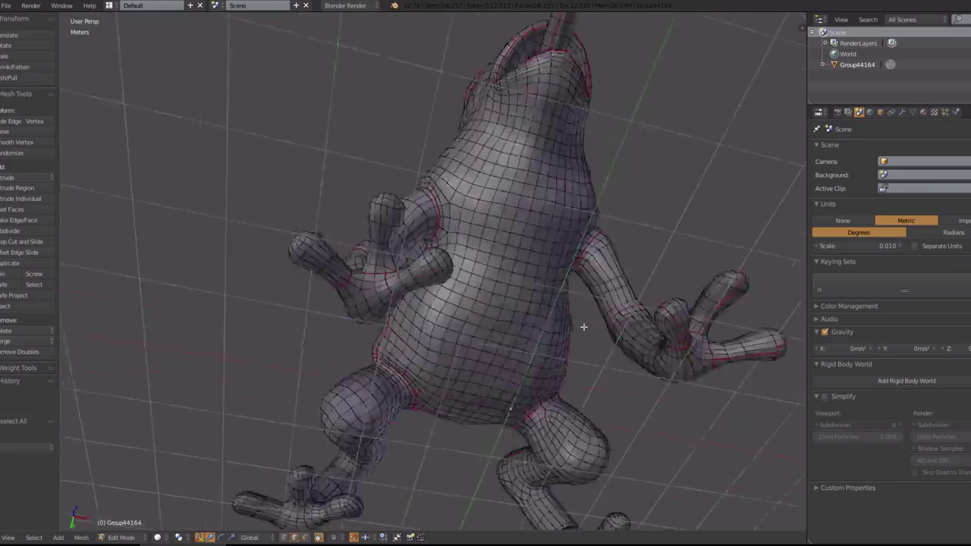
key("KP_Decimal")
middle_click_drag(600, 311, 642, 277)
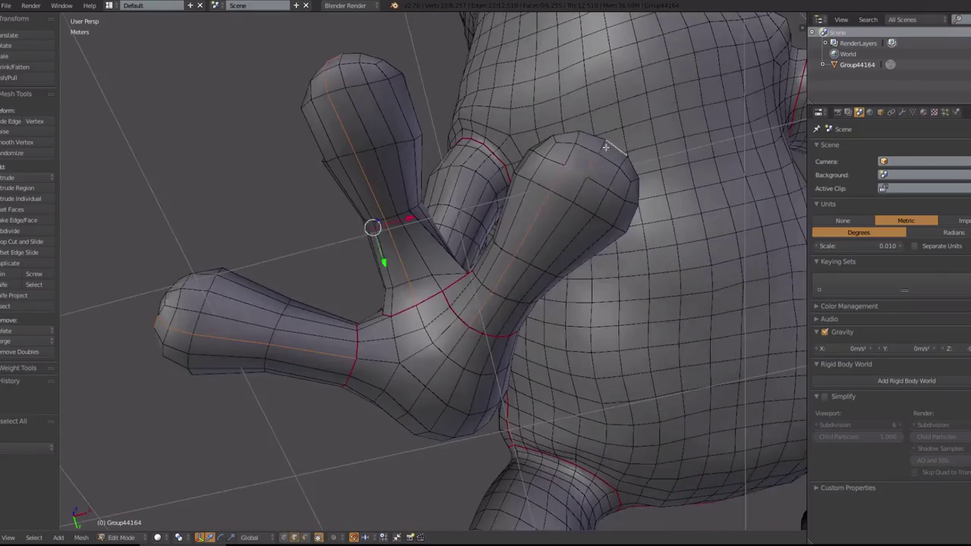
middle_click_drag(605, 146, 488, 344)
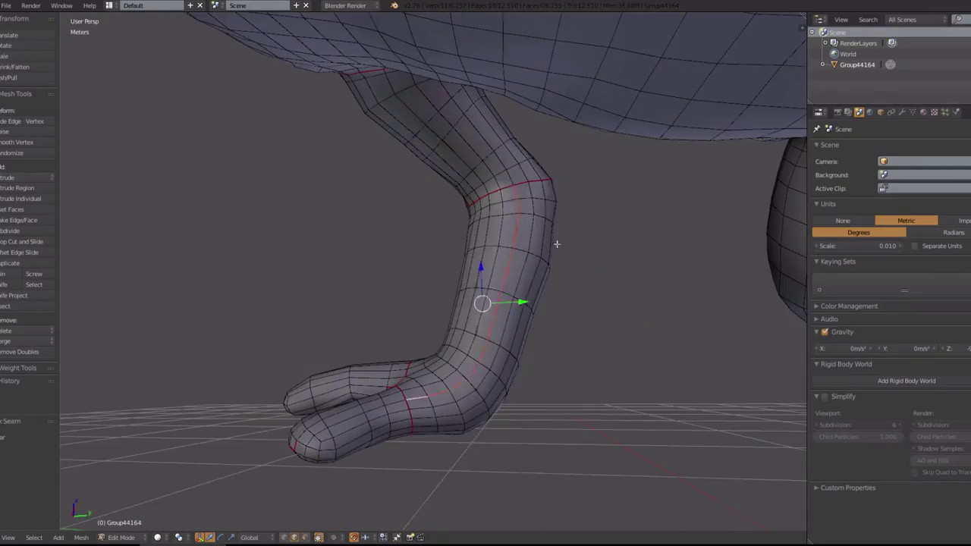
key("a")
scroll(515, 216, "down", 5)
middle_click_drag(524, 227, 553, 270)
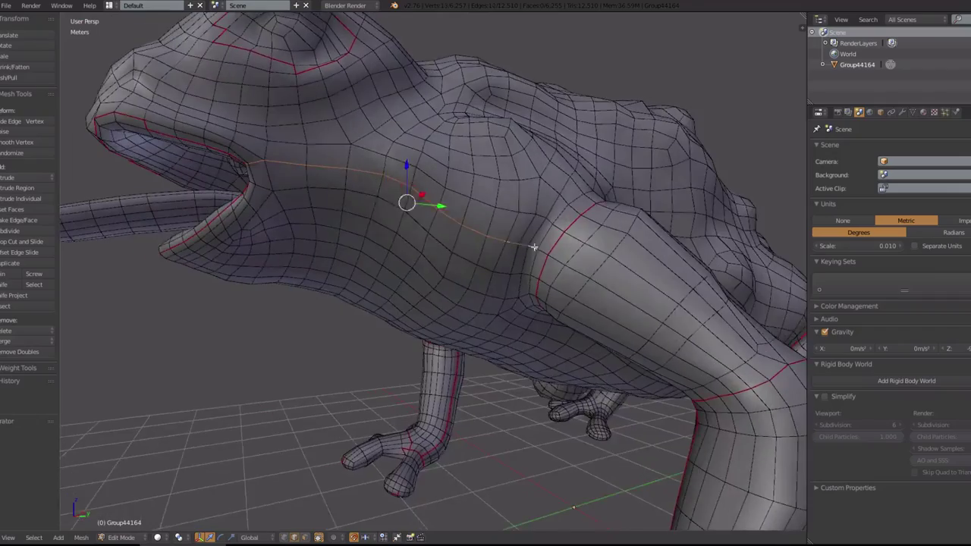
mouse_move(533, 247)
middle_mouse_down()
mouse_move(486, 227)
mouse_move(321, 213)
mouse_move(357, 216)
middle_mouse_up()
key("a")
scroll(411, 137, "down", 5)
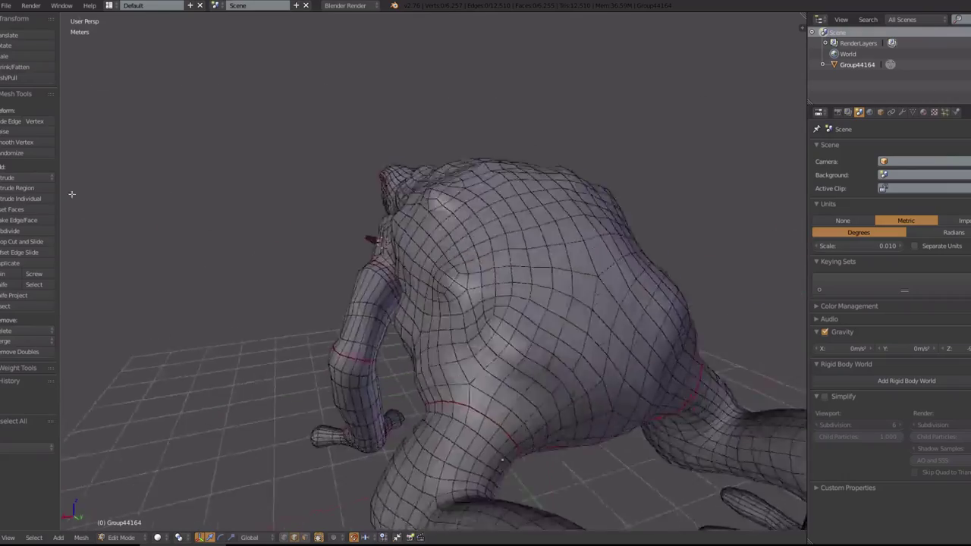
Mark seams around the front leg where it joins the body
right_click(314, 336)
mouse_move(281, 262)
middle_mouse_down()
mouse_move(314, 336)
mouse_move(265, 255)
middle_mouse_up()
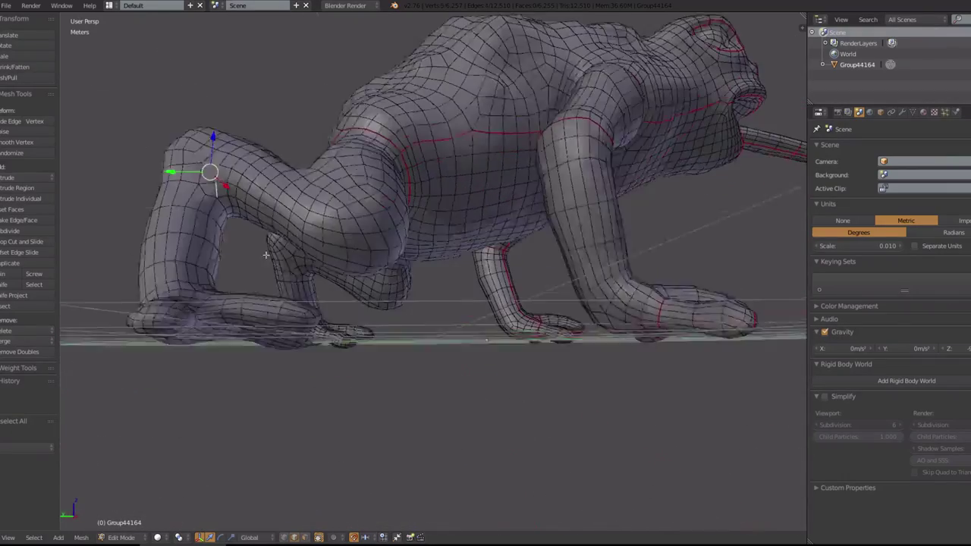
scroll(218, 177, "up", 5)
mouse_move(400, 270)
middle_mouse_down()
mouse_move(386, 238)
mouse_move(394, 255)
mouse_move(477, 170)
mouse_move(455, 251)
mouse_move(346, 358)
mouse_move(421, 416)
mouse_move(497, 258)
middle_mouse_up()
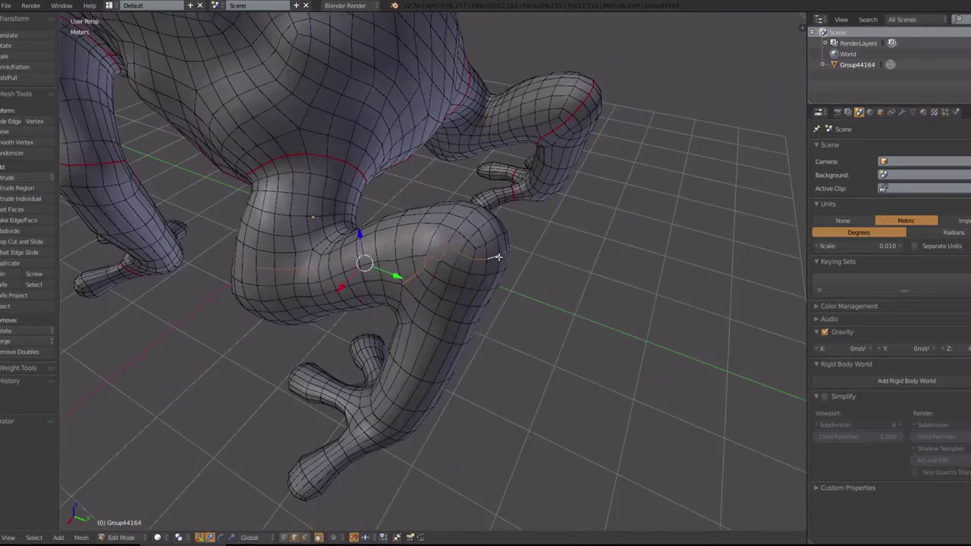
middle_click_drag(279, 171, 421, 152)
scroll(468, 144, "down", 5)
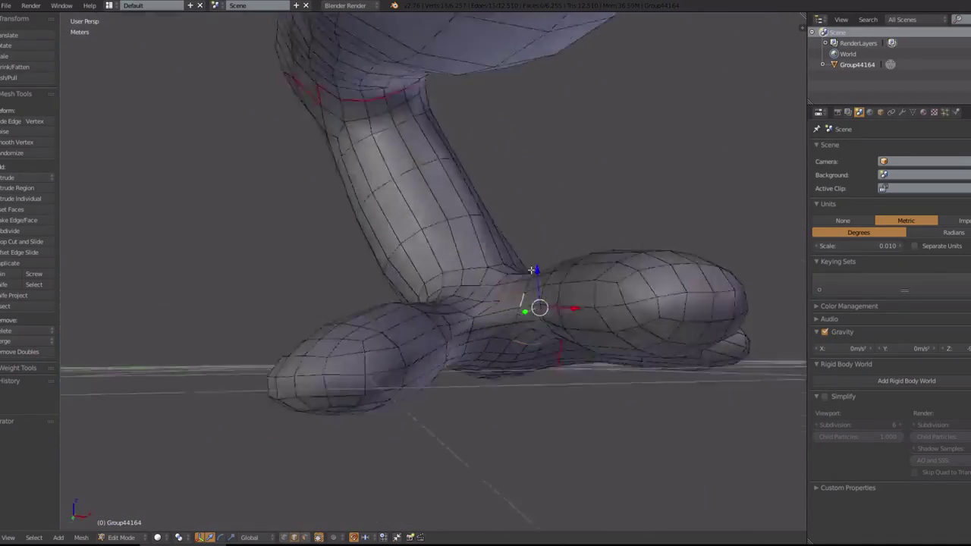
middle_click_drag(464, 355, 481, 269)
middle_click_drag(522, 348, 441, 395)
key("a")
scroll(153, 197, "down", 10)
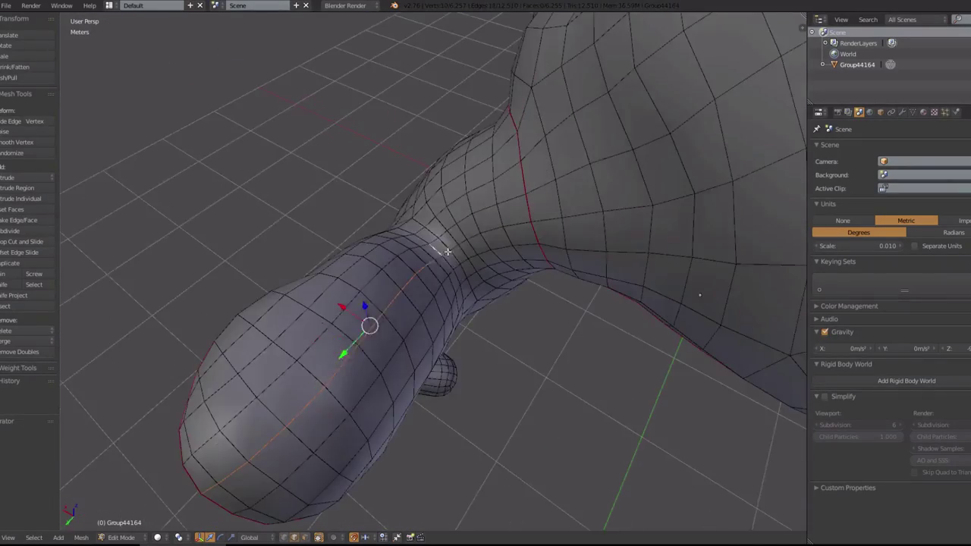
Mark seams along the legs and feet on the frog's underside
middle_click_drag(448, 251, 561, 375)
key("a")
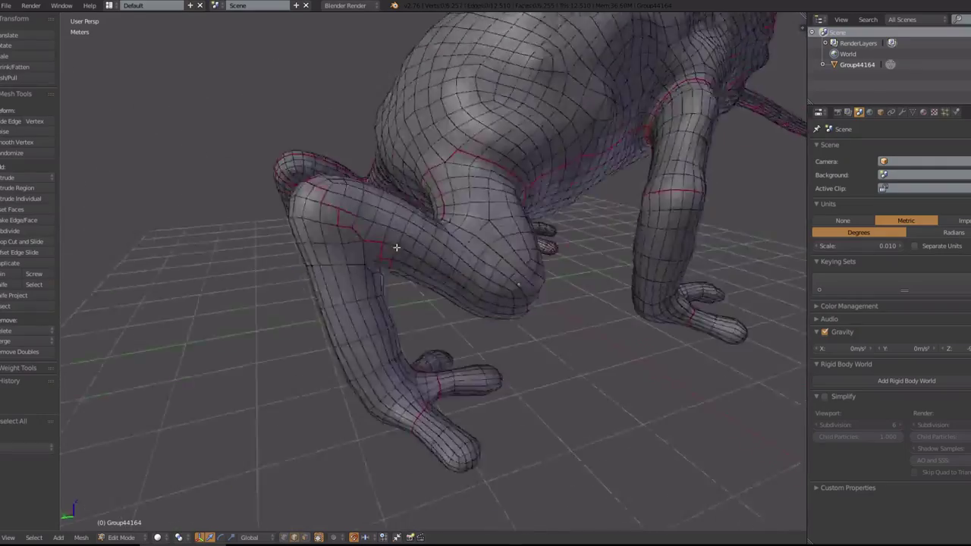
middle_click_drag(410, 483, 326, 379)
scroll(326, 379, "down", 5)
scroll(249, 282, "up", 6)
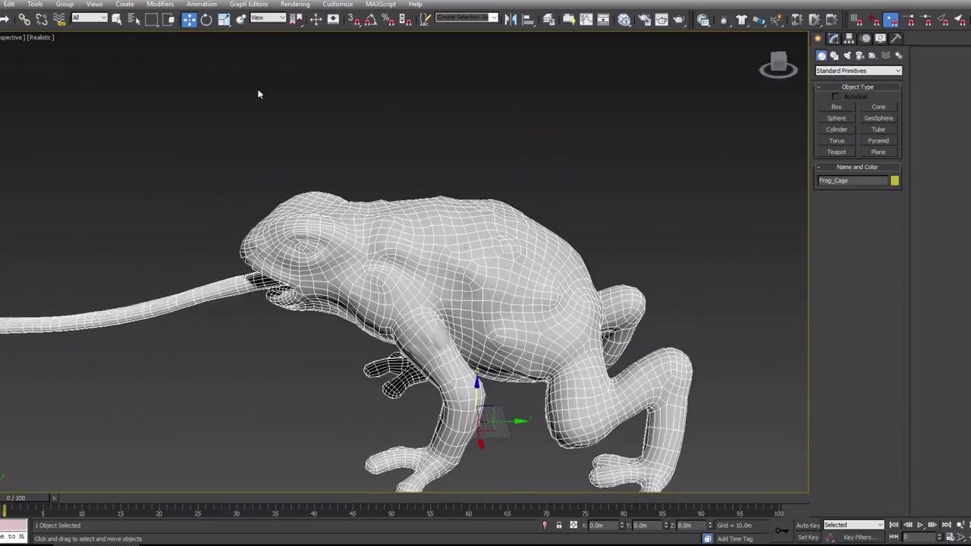
Export the frog model, entering 'Fr' as the file name
left_click(13, 165)
left_click(292, 216)
type("Fr")
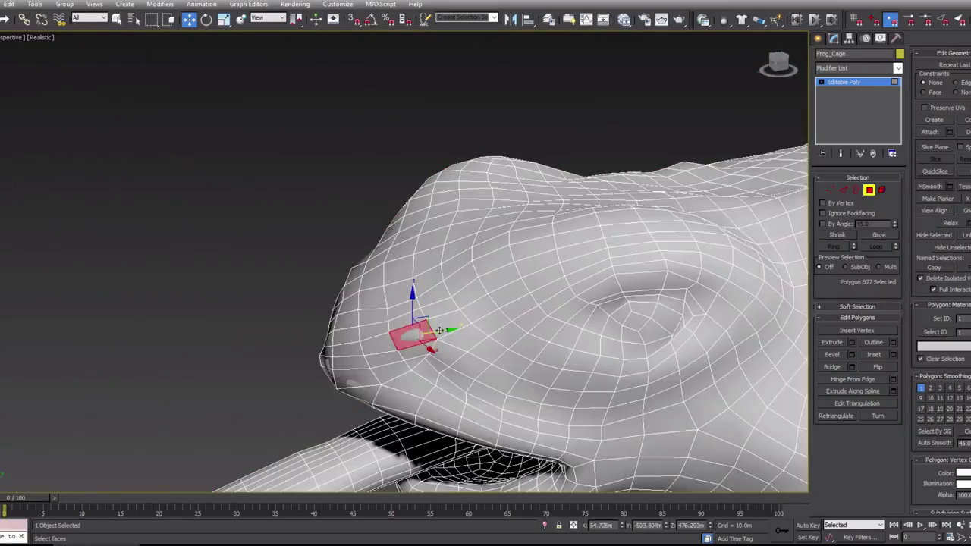
Zoom out to view the whole Frog_Cage and select a single shoulder polygon
scroll(354, 392, "down", 5)
middle_click_drag(354, 392, 494, 342, "alt")
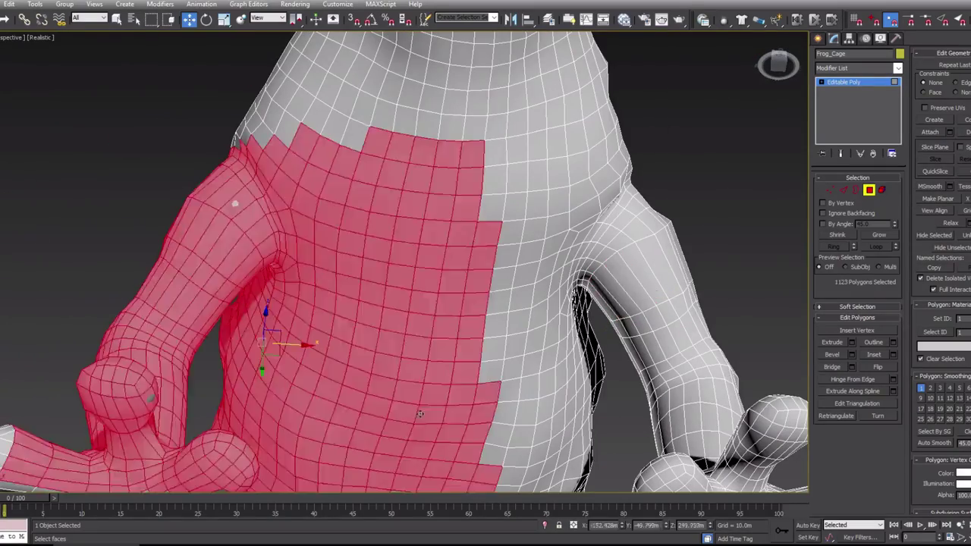
left_click(237, 203)
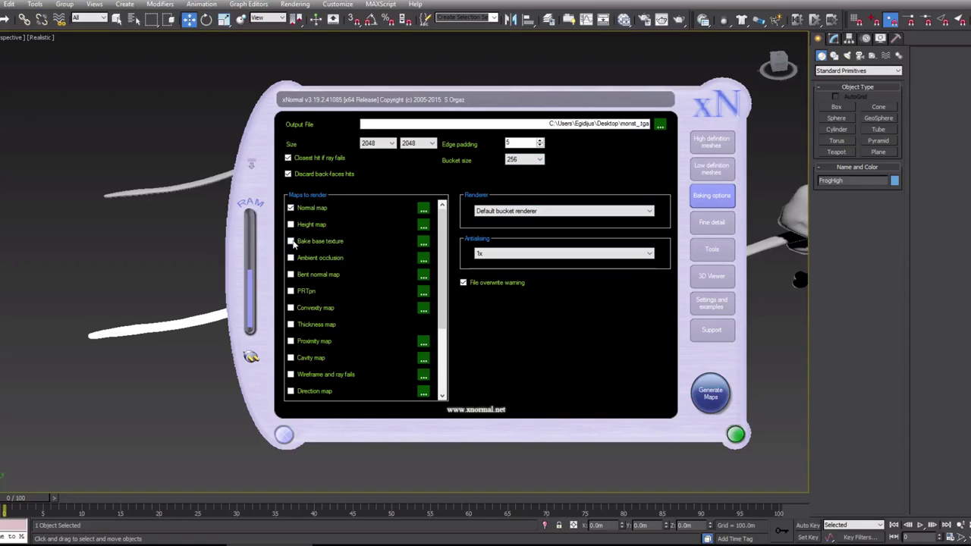
Point xNormal's output file to the Frog folder, then review the high and low mesh settings
left_click(660, 124)
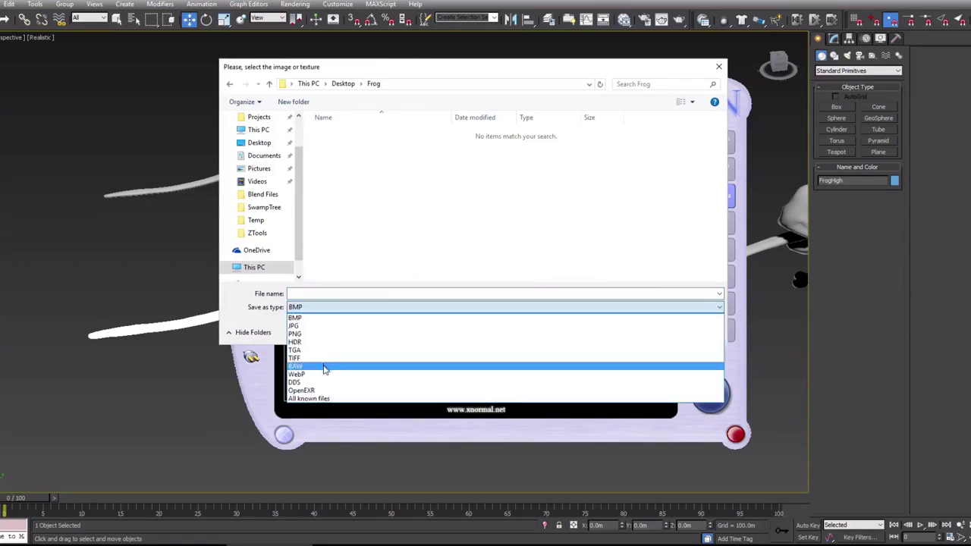
type("Frog")
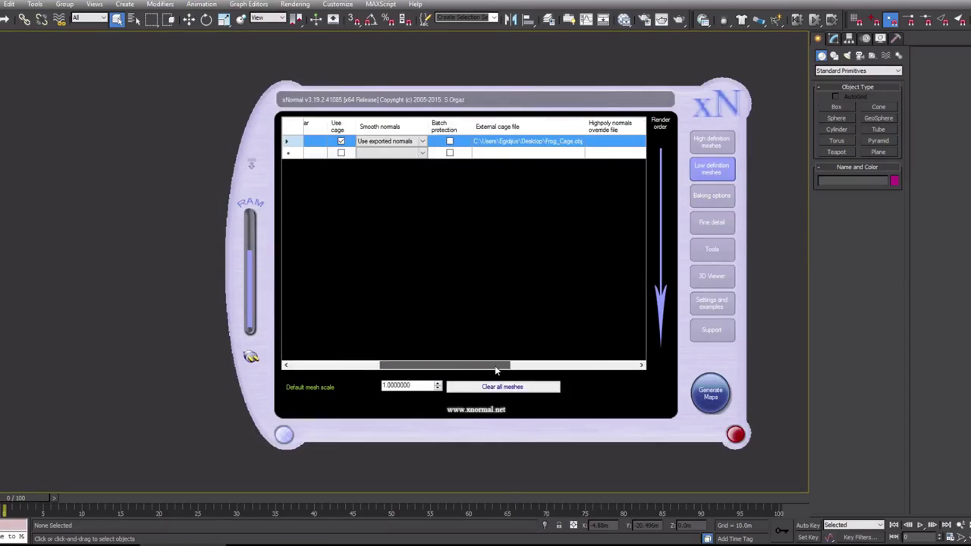
left_click_drag(448, 366, 428, 372)
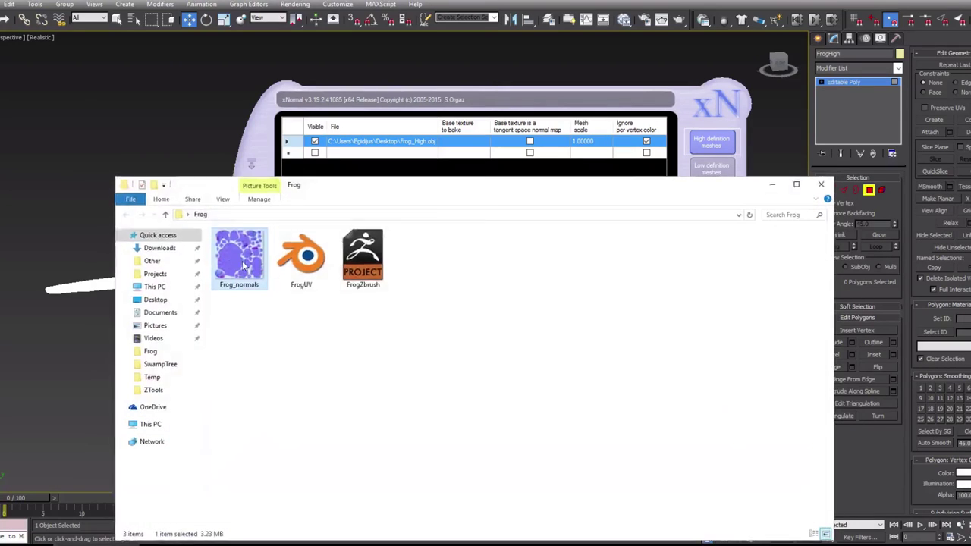
Open the baked Frog_normals map, pan across it, and move Layer 0 above Layer 1
double_click(239, 227)
left_click_drag(195, 260, 163, 235)
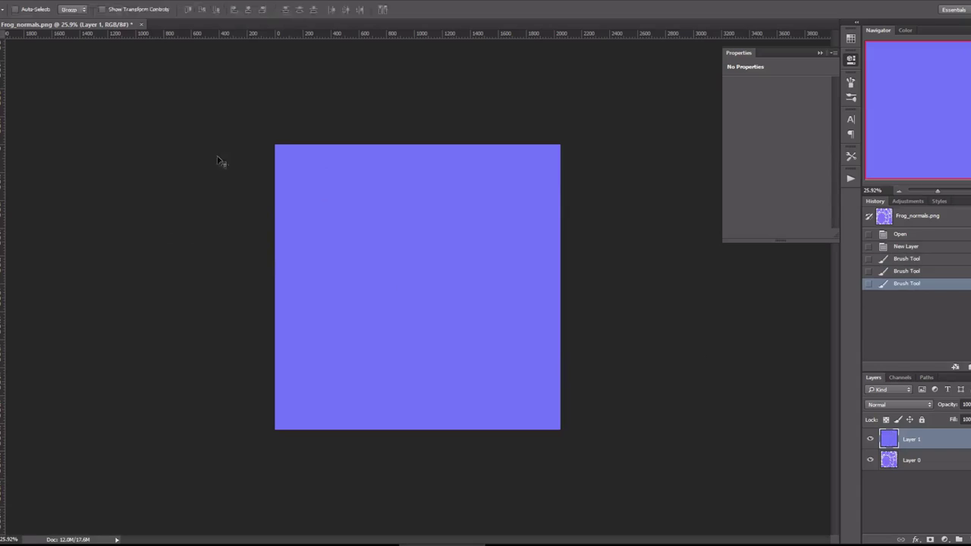
left_click_drag(910, 459, 919, 437)
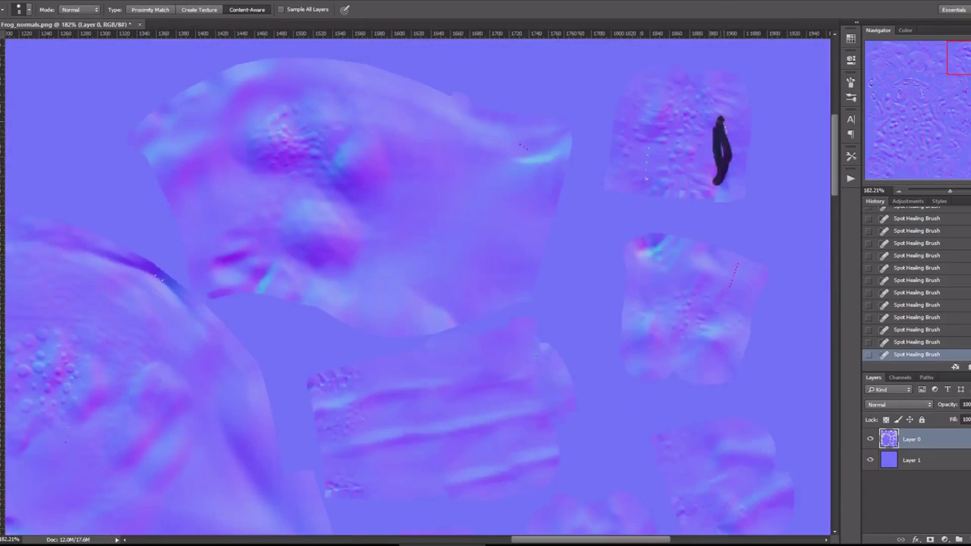
Zoom and pan around the Frog_normals map to inspect a seam area for artifacts
left_click_drag(948, 191, 949, 190)
left_click_drag(705, 314, 755, 325)
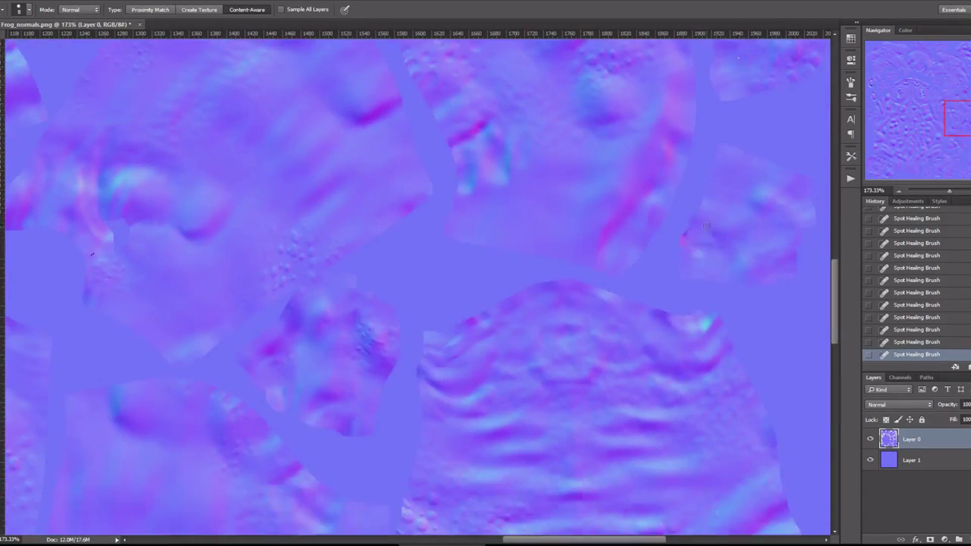
scroll(726, 317, "down", 10)
left_click_drag(599, 539, 472, 531)
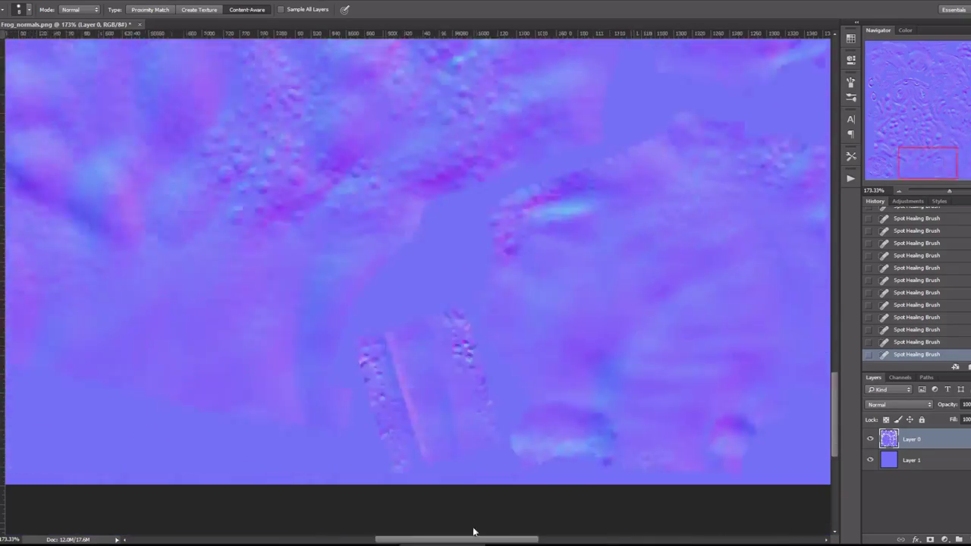
scroll(821, 242, "down", 2, "alt")
scroll(820, 242, "down", 4, "alt")
scroll(820, 242, "up", 3, "alt")
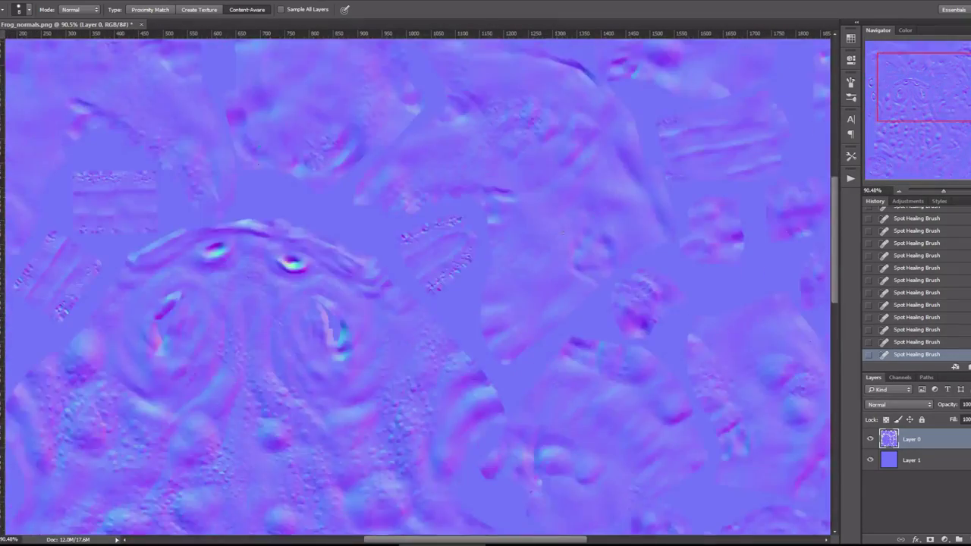
left_click_drag(944, 191, 961, 190)
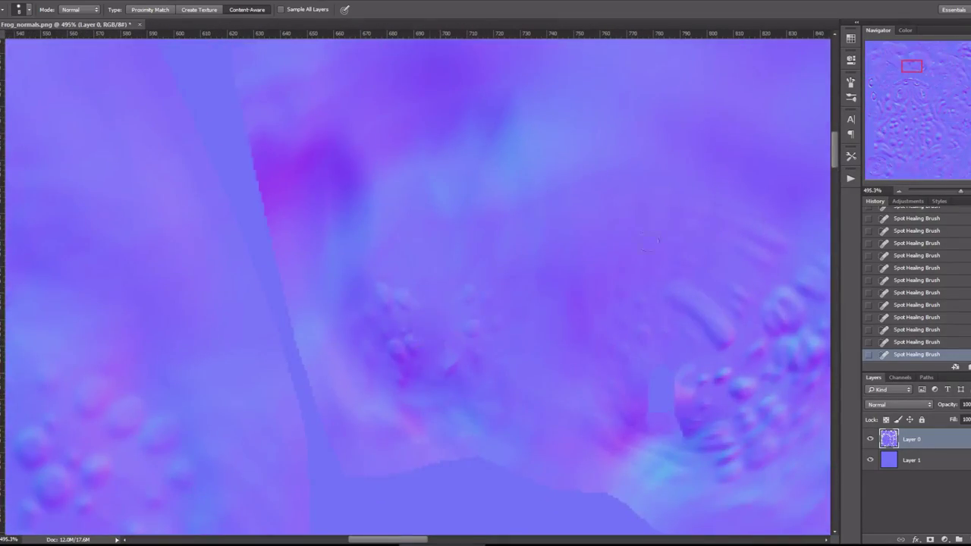
scroll(658, 239, "right", 5)
scroll(483, 198, "right", 5)
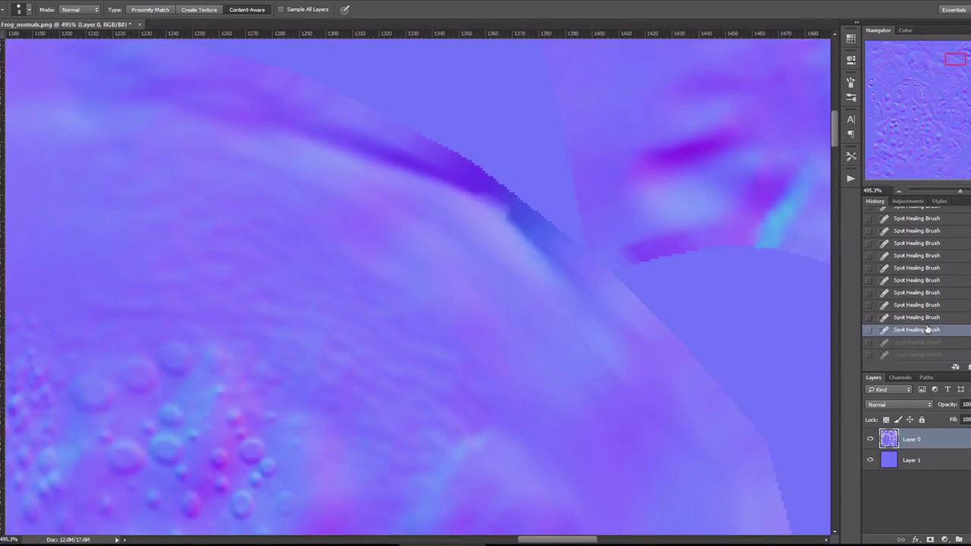
Check another area of the normal map, save it with Ctrl+Shift+S, and check the frog's normals
left_click_drag(957, 190, 948, 190)
left_click_drag(379, 227, 531, 330)
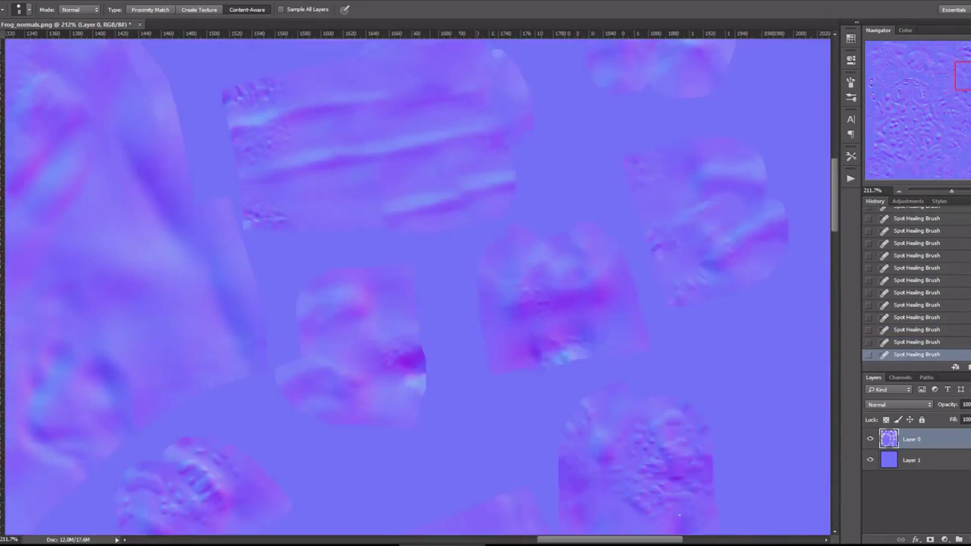
scroll(532, 330, "up", 5)
scroll(501, 250, "left", 15)
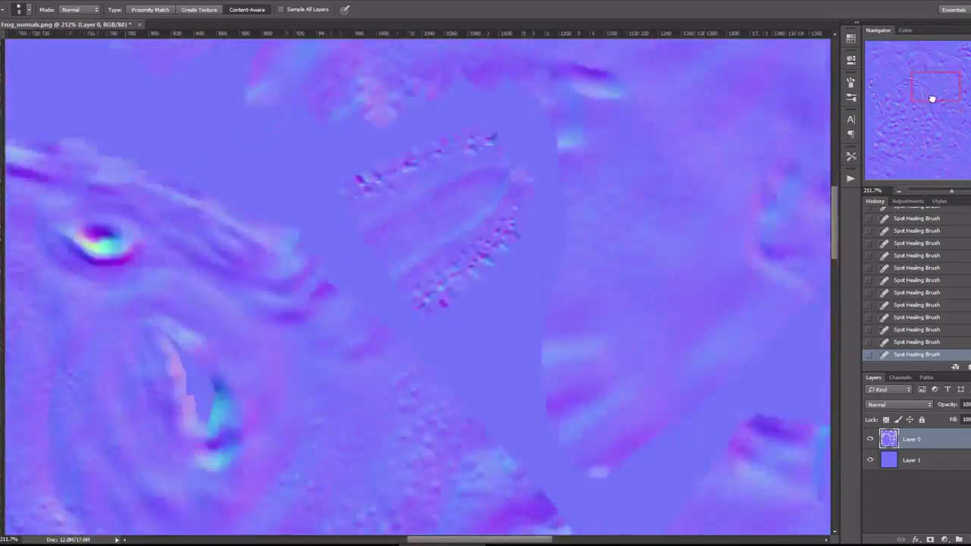
key("ctrl+shift+s")
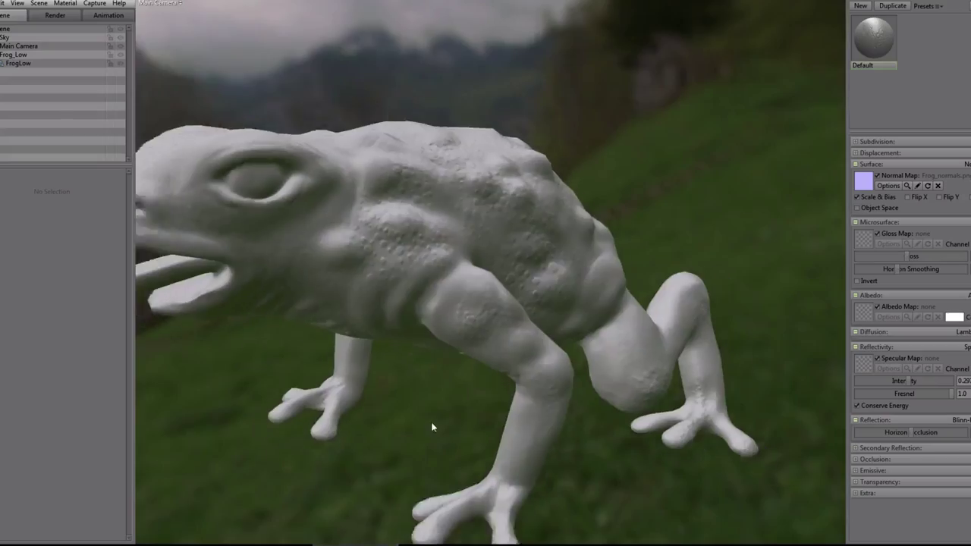
mouse_move(431, 421)
left_mouse_down()
mouse_move(540, 320)
mouse_move(517, 396)
left_mouse_up()
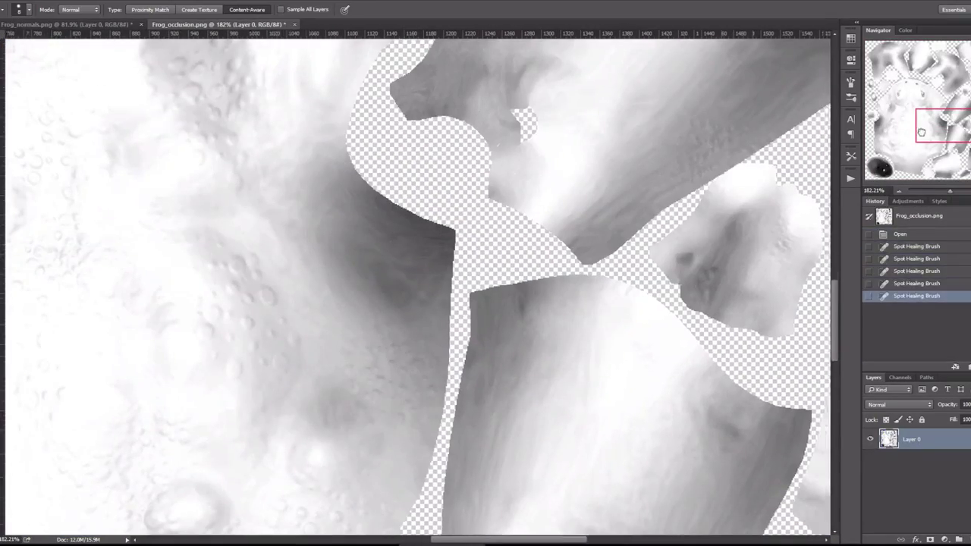
Heal the stray dark marks in one region of the Frog_occlusion map
scroll(323, 339, "left", 10)
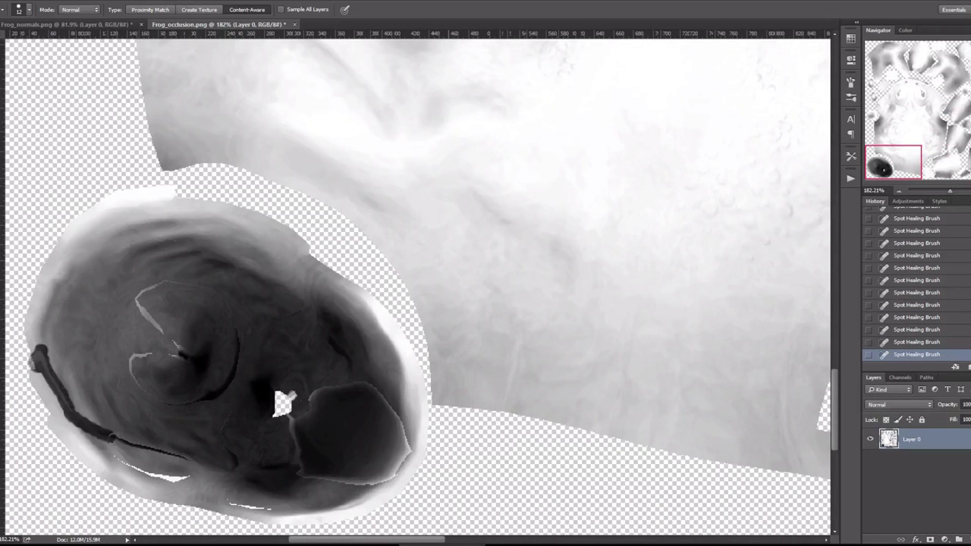
scroll(167, 288, "down", 2)
left_click_drag(181, 311, 153, 240)
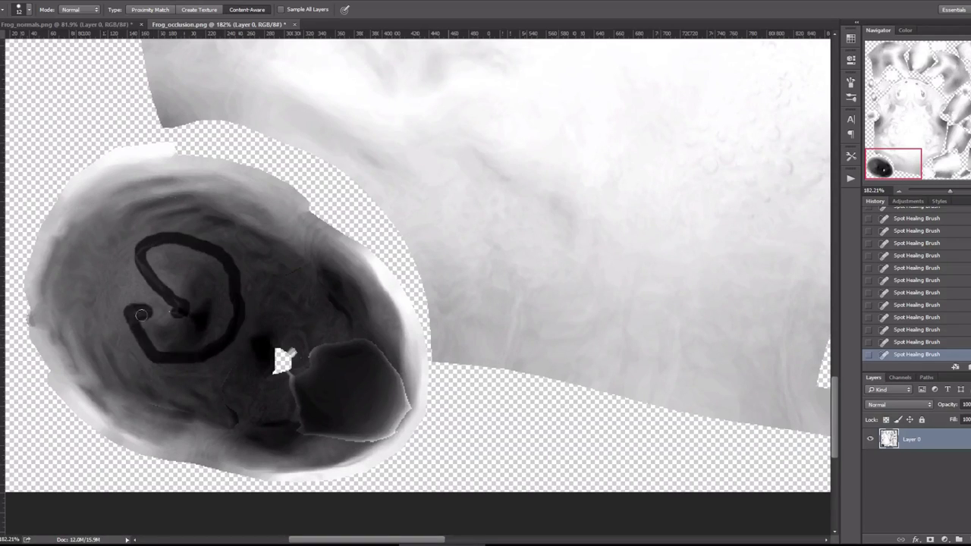
left_click_drag(370, 347, 372, 348)
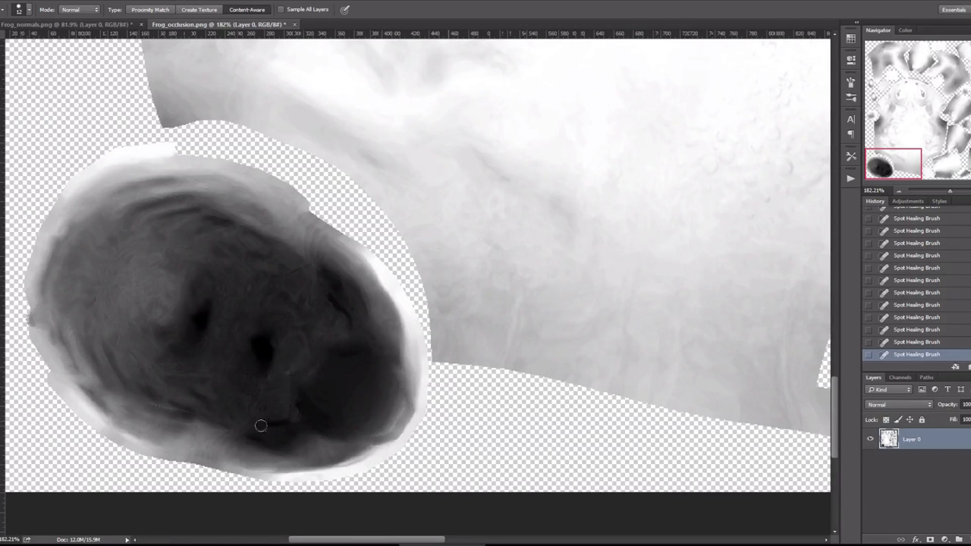
scroll(371, 348, "up", 5)
left_click_drag(228, 224, 196, 145)
mouse_move(880, 135)
left_mouse_down()
mouse_move(890, 76)
mouse_move(899, 112)
mouse_move(947, 110)
left_mouse_up()
mouse_move(939, 151)
left_mouse_down()
mouse_move(932, 113)
mouse_move(944, 113)
left_mouse_up()
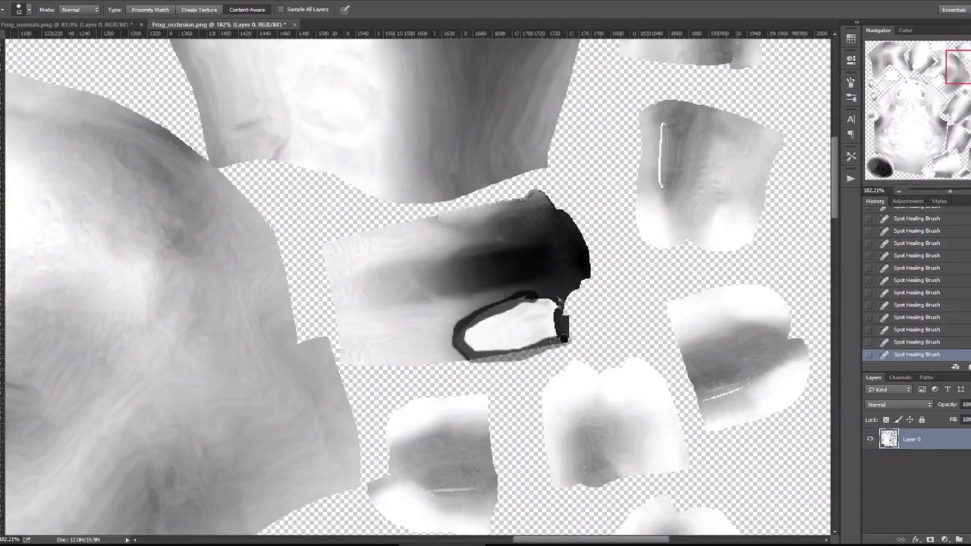
Pan across the other texture islands healing remaining marks, then zoom out to the whole map
scroll(493, 338, "down", 1)
scroll(481, 289, "down", 1)
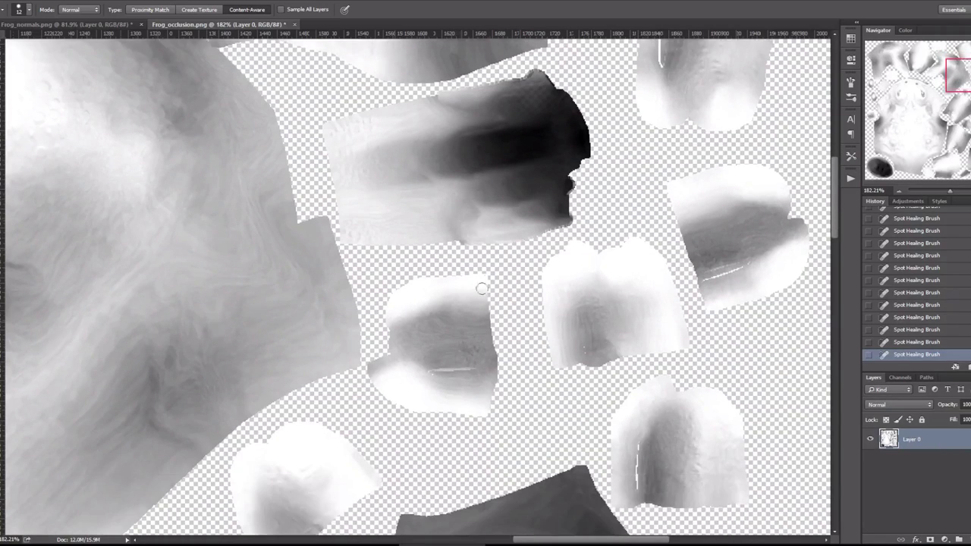
scroll(481, 289, "down", 1)
scroll(720, 189, "up", 3)
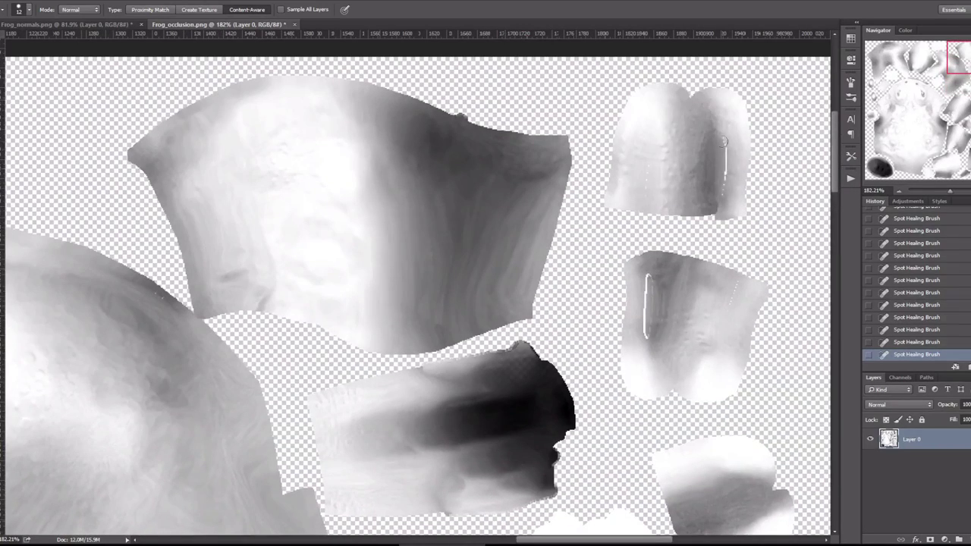
left_click_drag(959, 58, 901, 58)
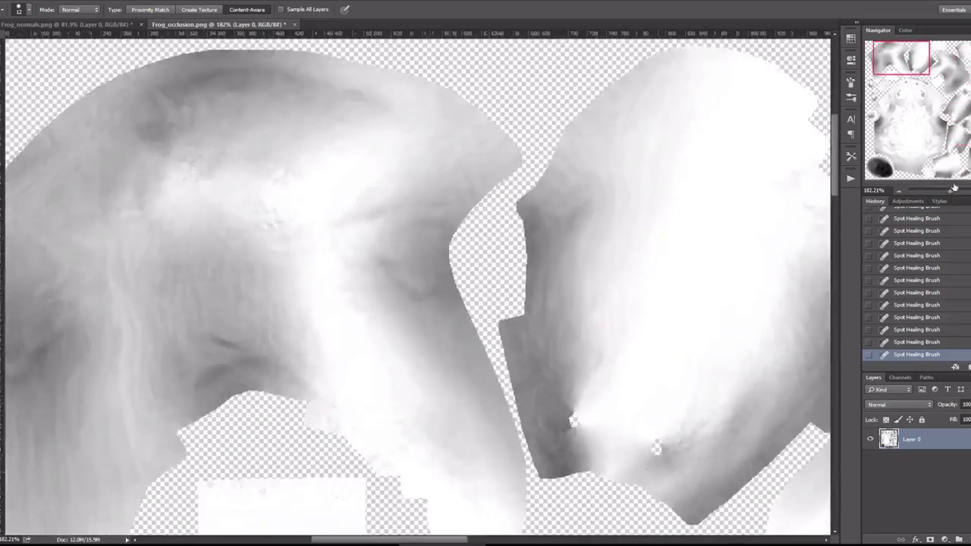
left_click_drag(954, 188, 943, 190)
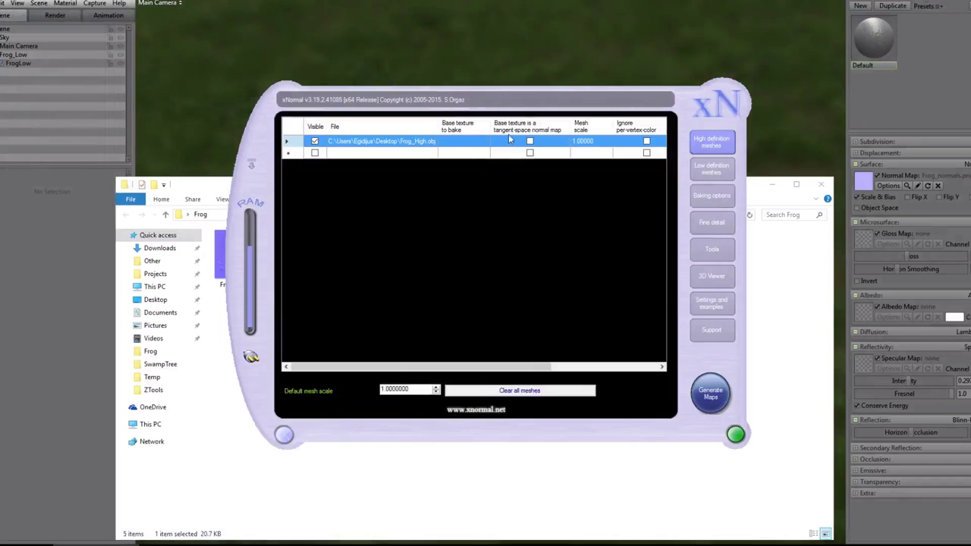
Close the bake preview, enable Bake highpoly's vertex colors, and generate the maps
left_click(711, 168)
left_click(711, 195)
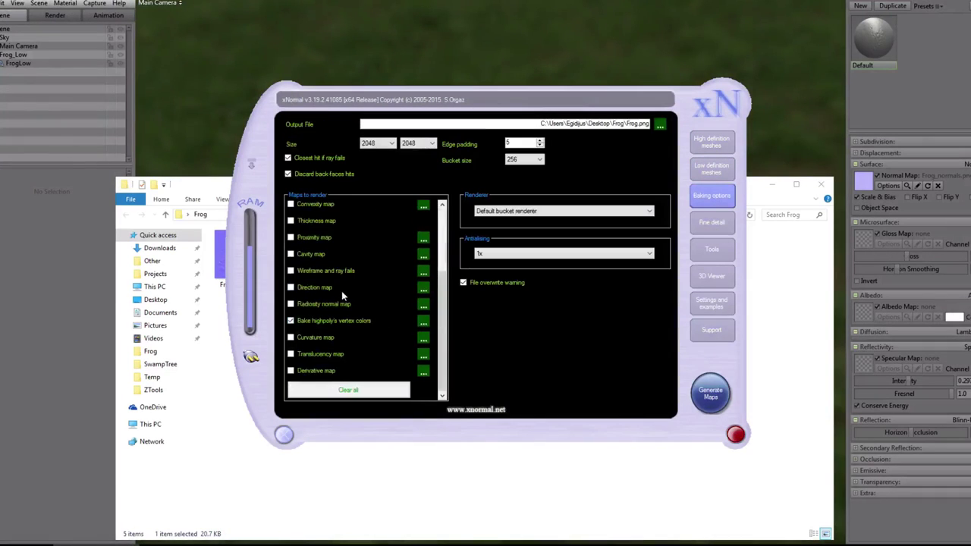
left_click(710, 393)
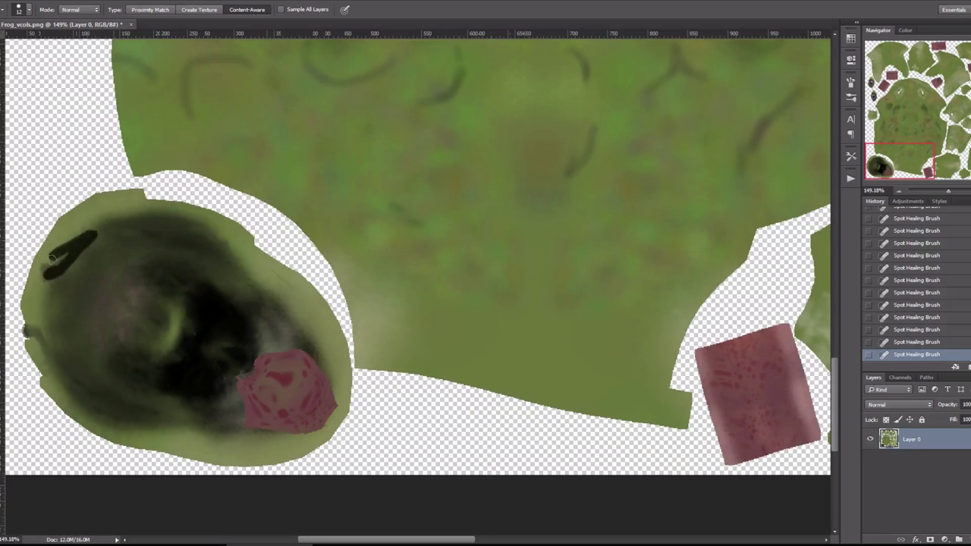
Enlarge the healing brush, heal the dark mark around the pink patch, and confirm saving Frog_vcols
right_click(293, 365)
left_click_drag(243, 375, 317, 425)
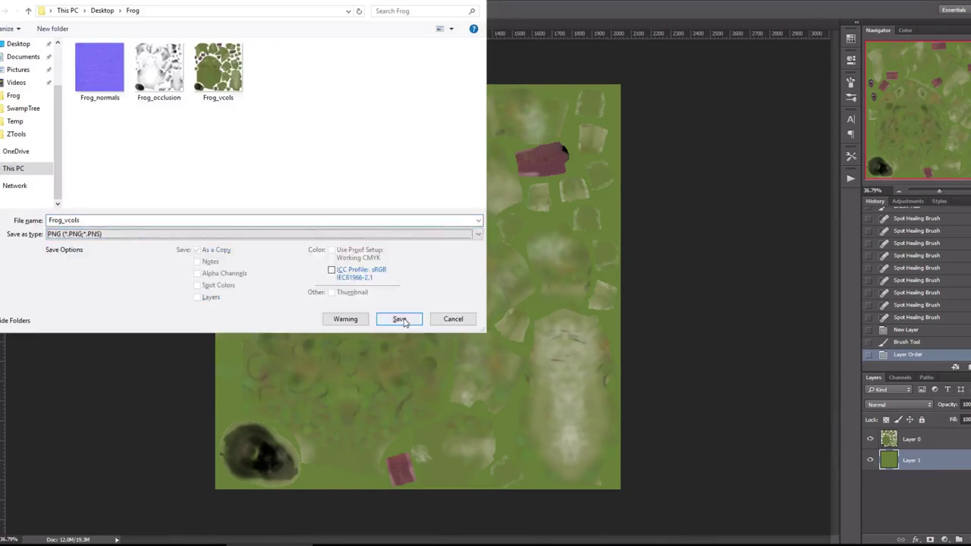
left_click(402, 320)
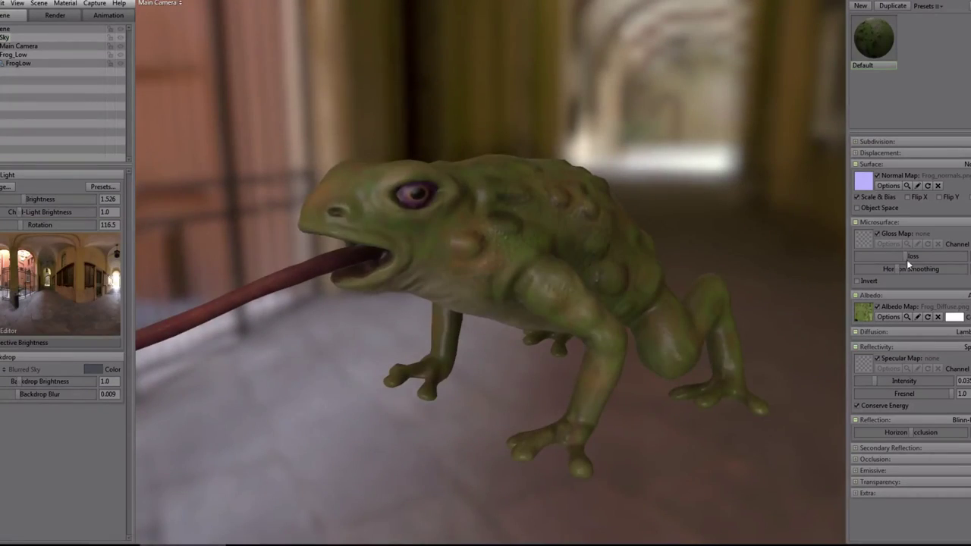
Nudge Specular Intensity up, raise the camera Focus Distance to sharpen the frog, and collapse Lens
left_click_drag(875, 381, 878, 381)
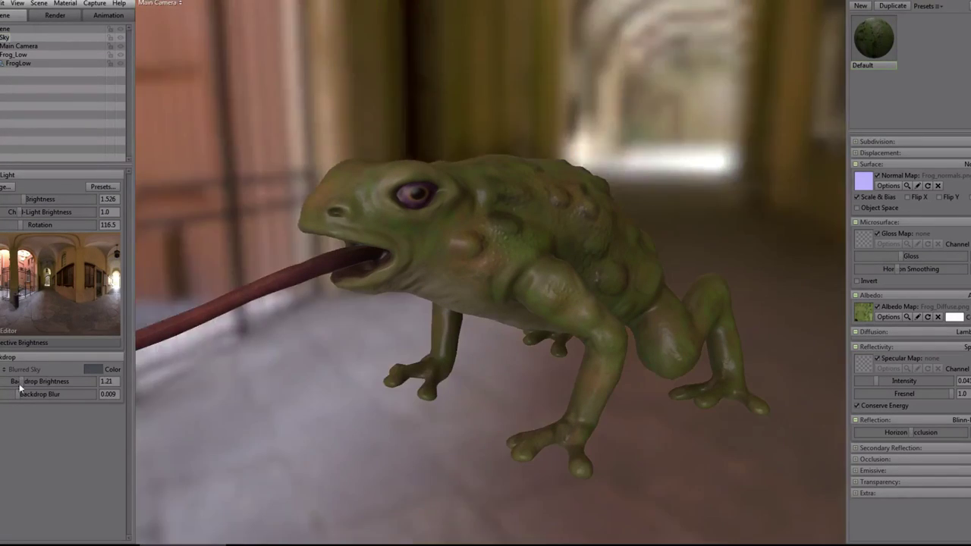
left_click_drag(25, 299, 57, 300)
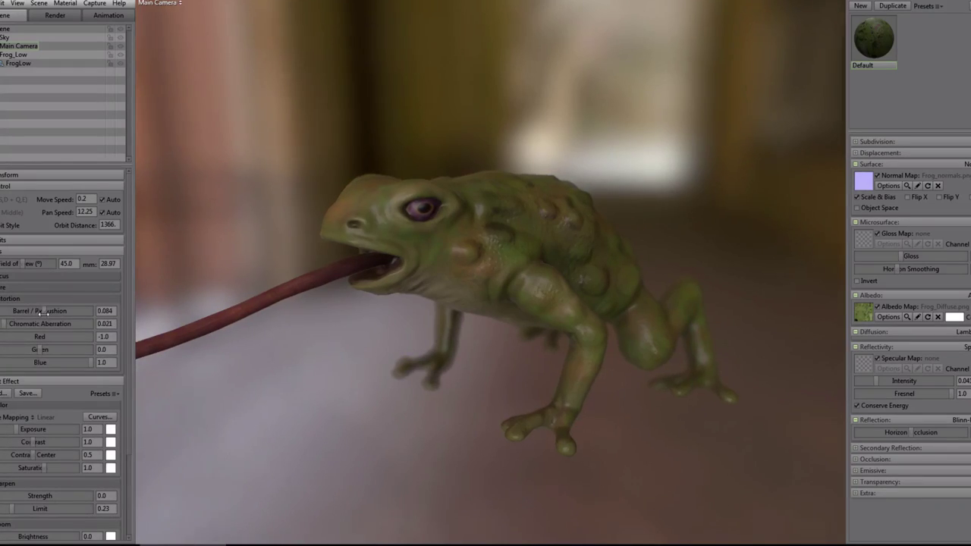
left_click(23, 251)
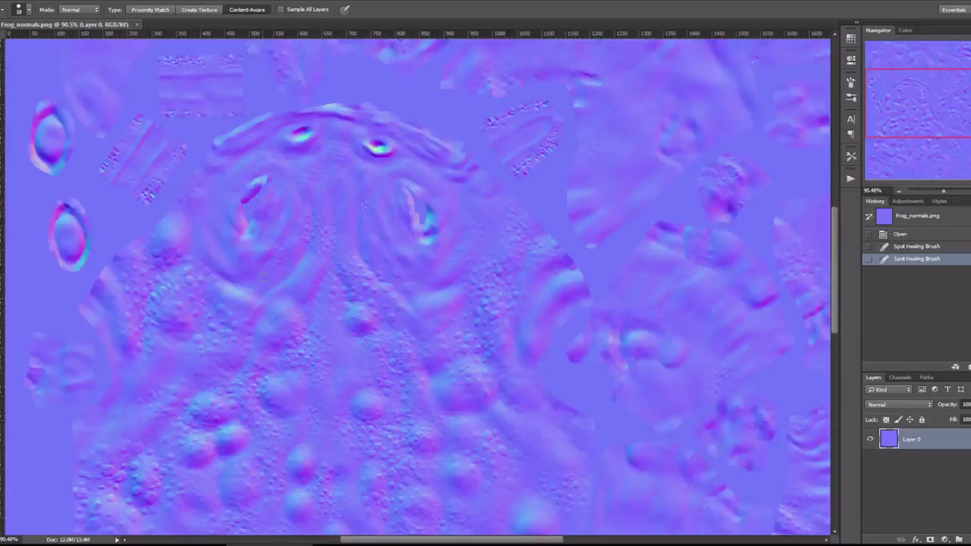
Heal a remaining blemish in the normal map and save it
left_click_drag(921, 119, 946, 157)
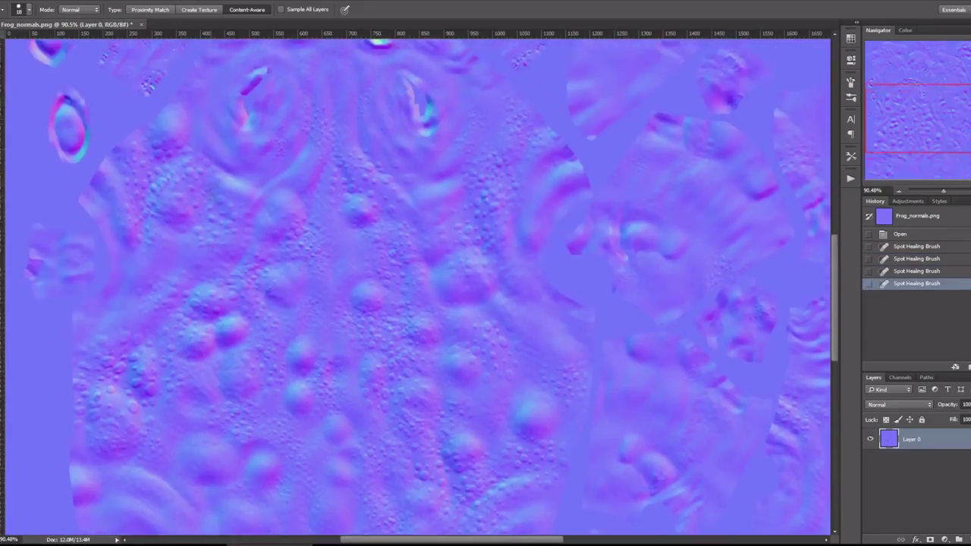
left_click(401, 325)
key("ctrl+s")
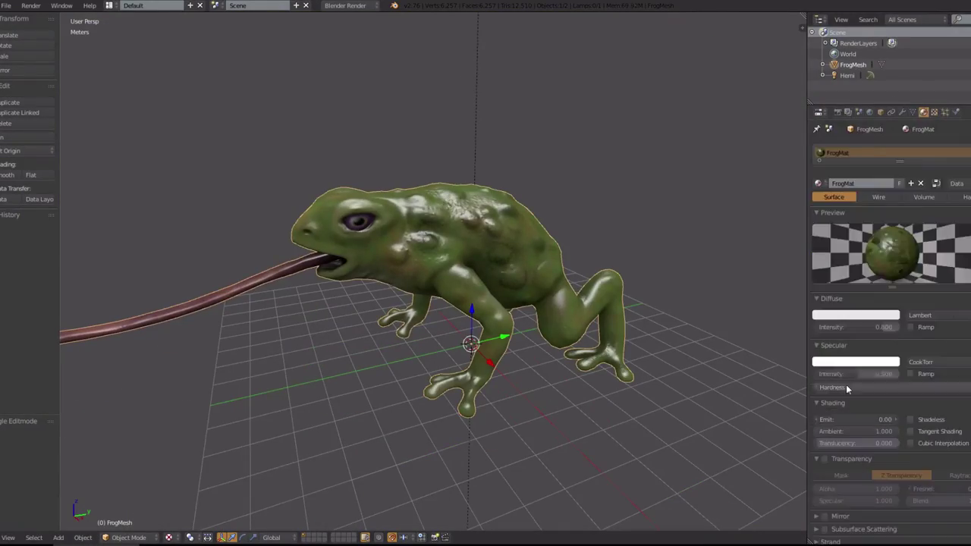
Zoom out to see the whole scene and select the Hemi lamp
scroll(885, 338, "down", 2)
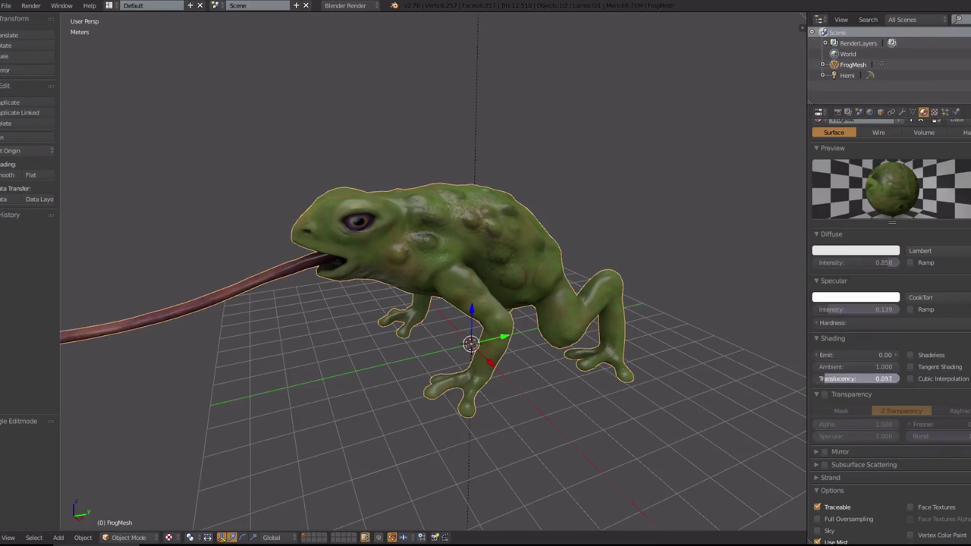
scroll(885, 337, "up", 3)
middle_click_drag(531, 304, 613, 308)
right_click(448, 115)
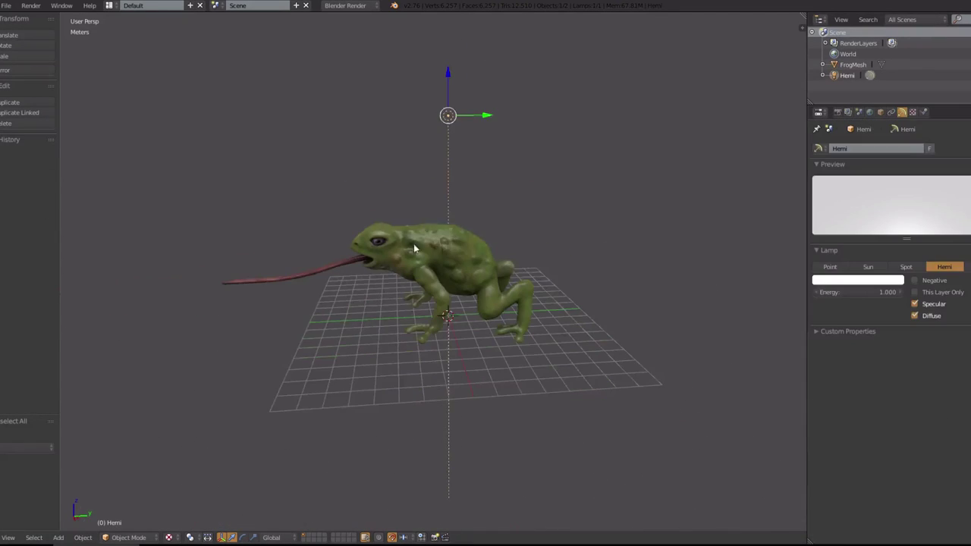
mouse_move(413, 247)
middle_mouse_down()
mouse_move(487, 126)
mouse_move(596, 282)
middle_mouse_up()
Save the scene as a new .blend, then reshape the eyelid vertices with proportional editing
key("ctrl+shift+s")
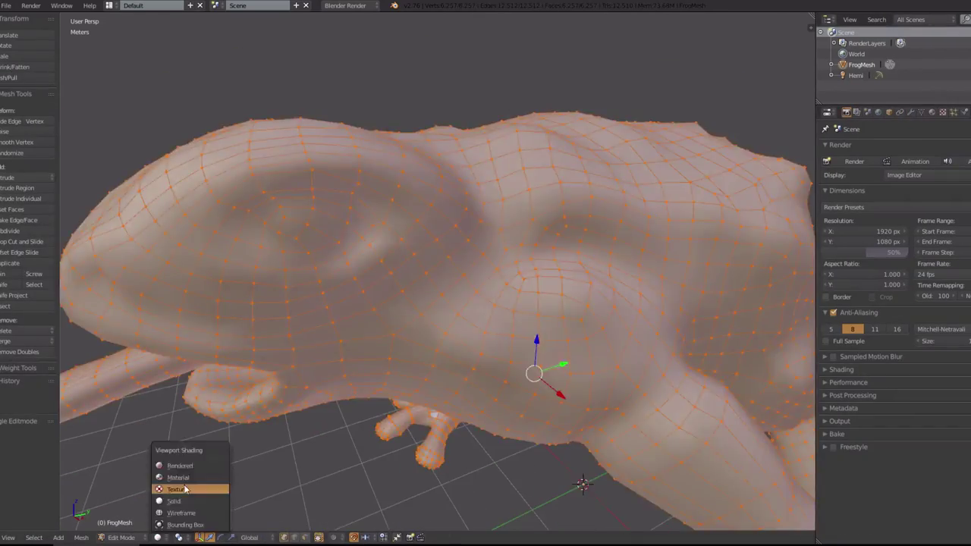
left_click(184, 490)
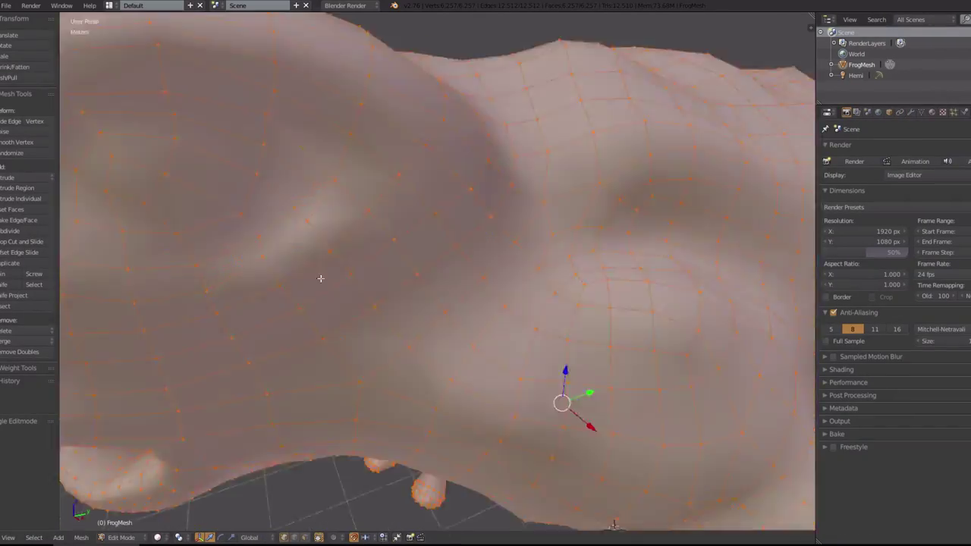
key("a")
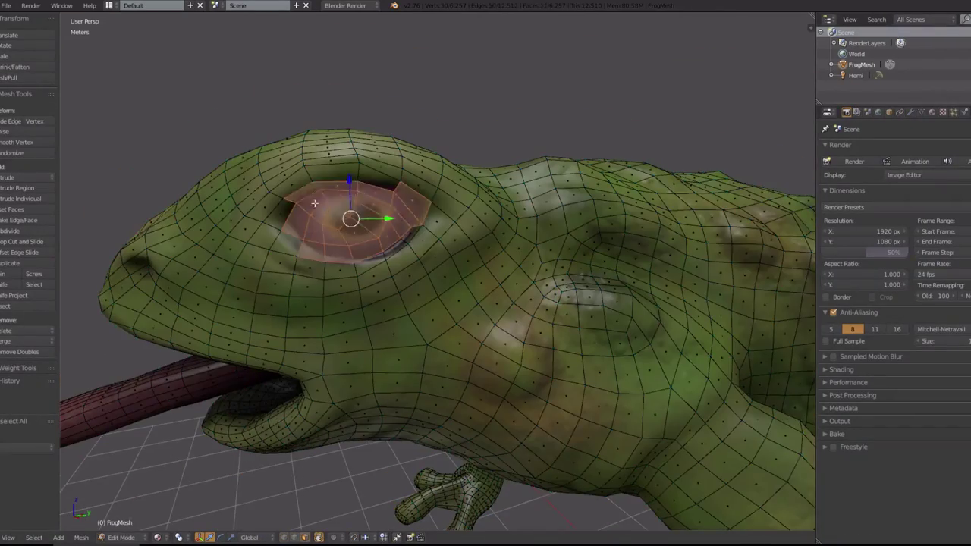
key("KP_Decimal")
key("a")
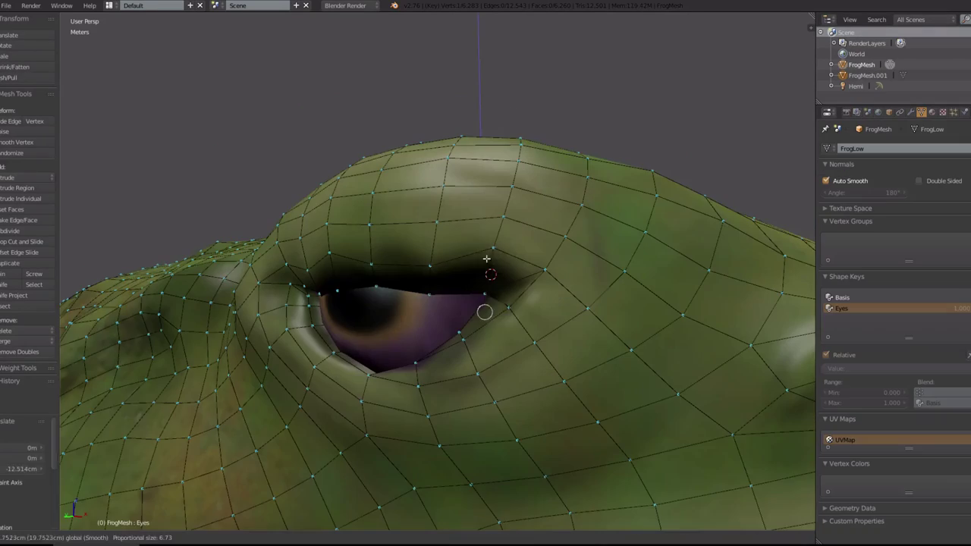
middle_click_drag(491, 265, 530, 261)
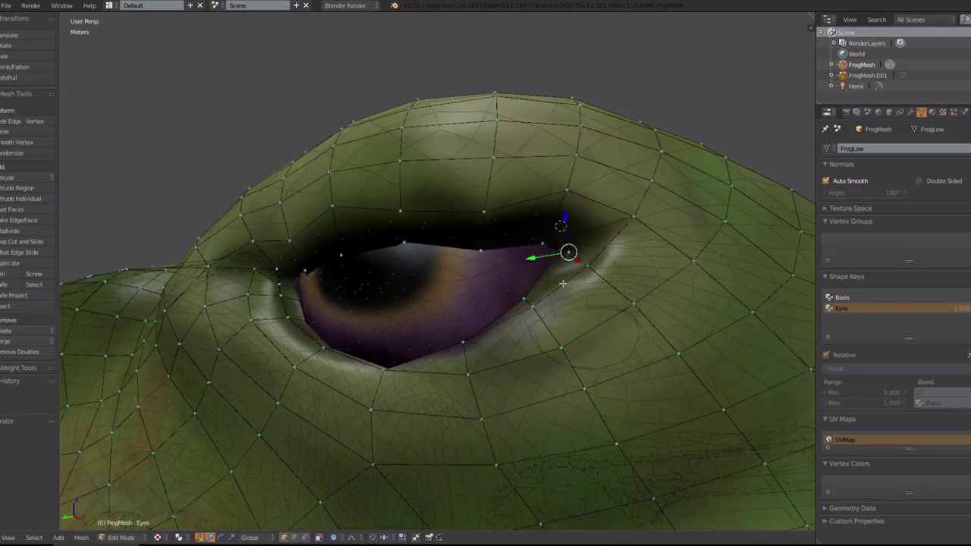
key("g")
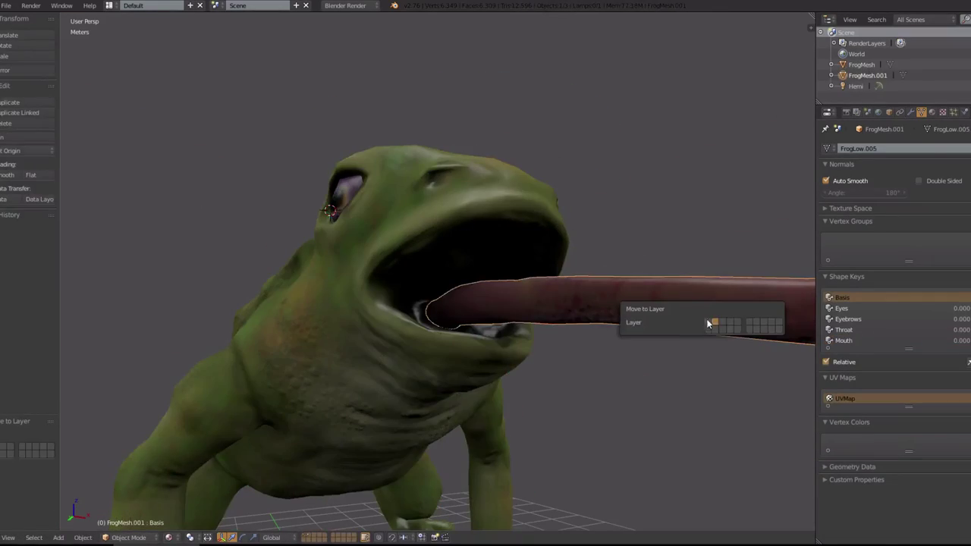
Move the tongue onto its own layer and deselect the frog
left_click(707, 322)
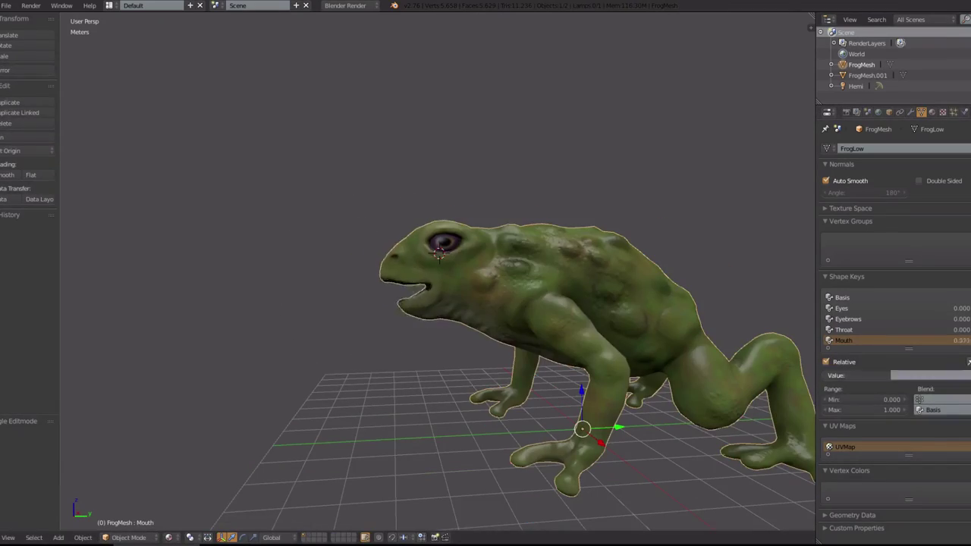
key("a")
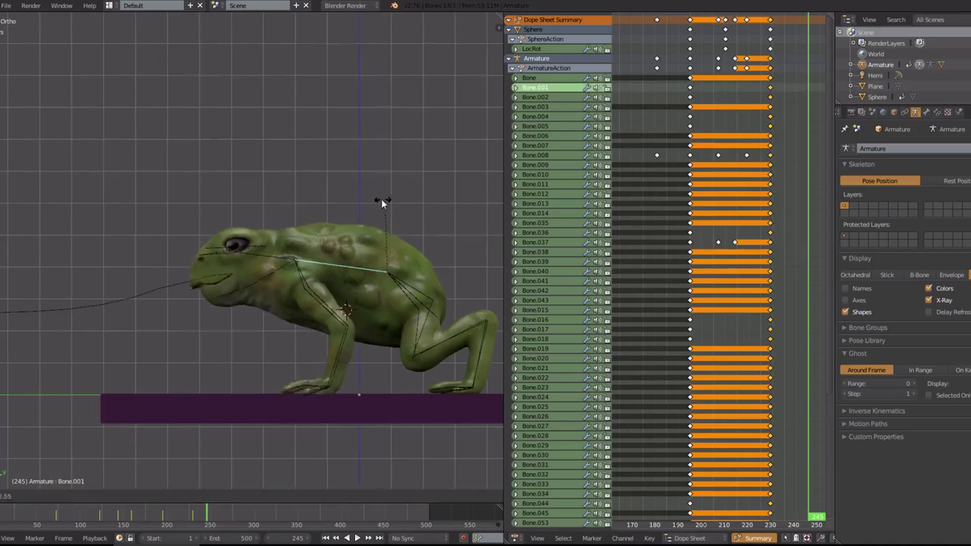
Lower front-leg bone Bone.037, play back, and keyframe the current pose on all bones
right_click(333, 270)
key("g")
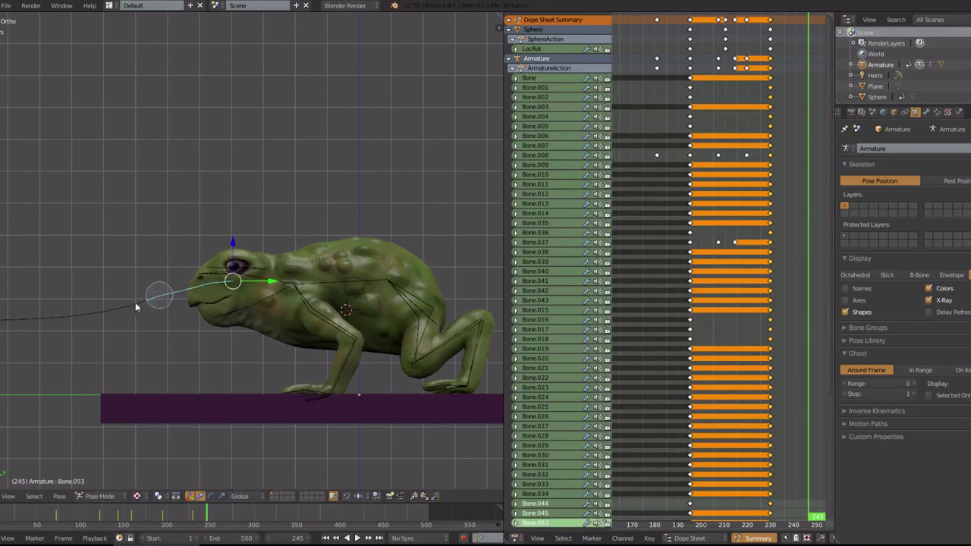
key("alt+a")
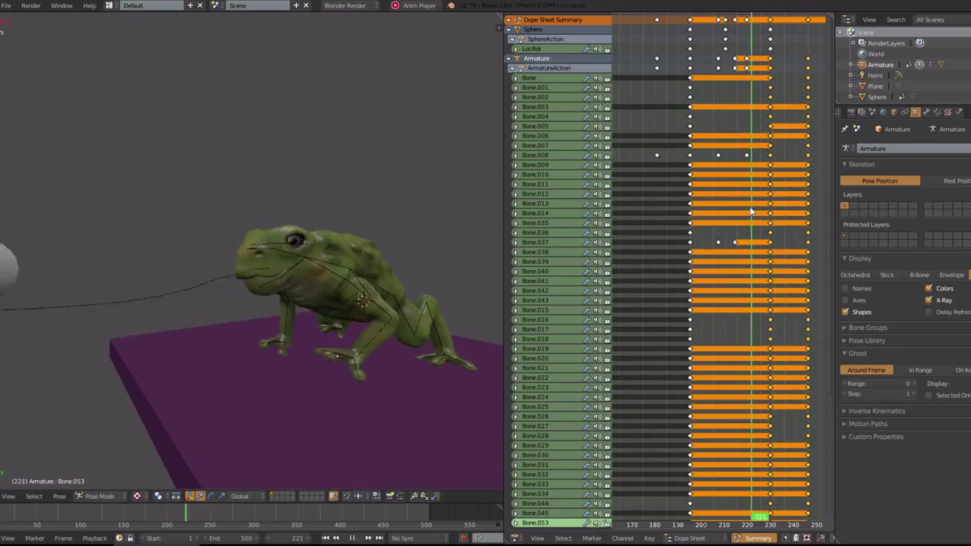
key("a")
key("Home")
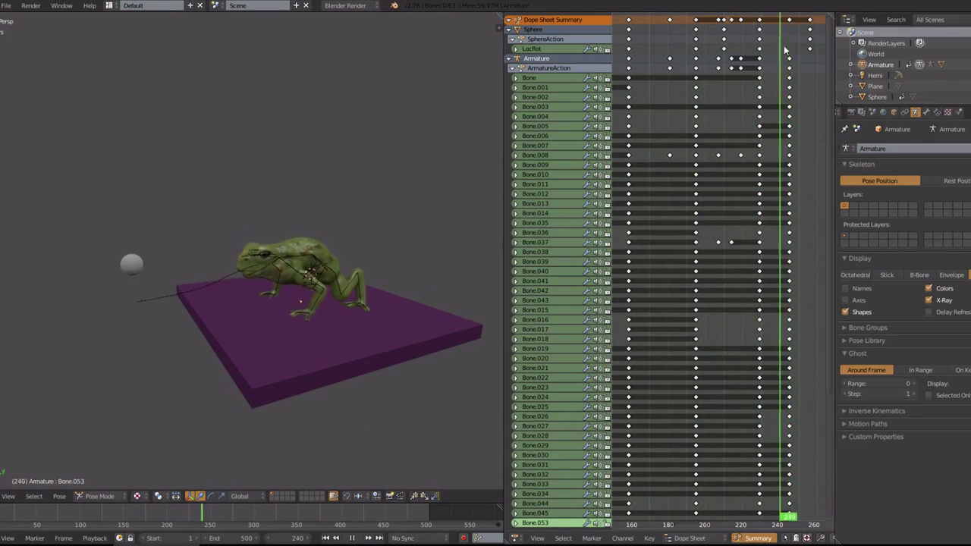
key("i")
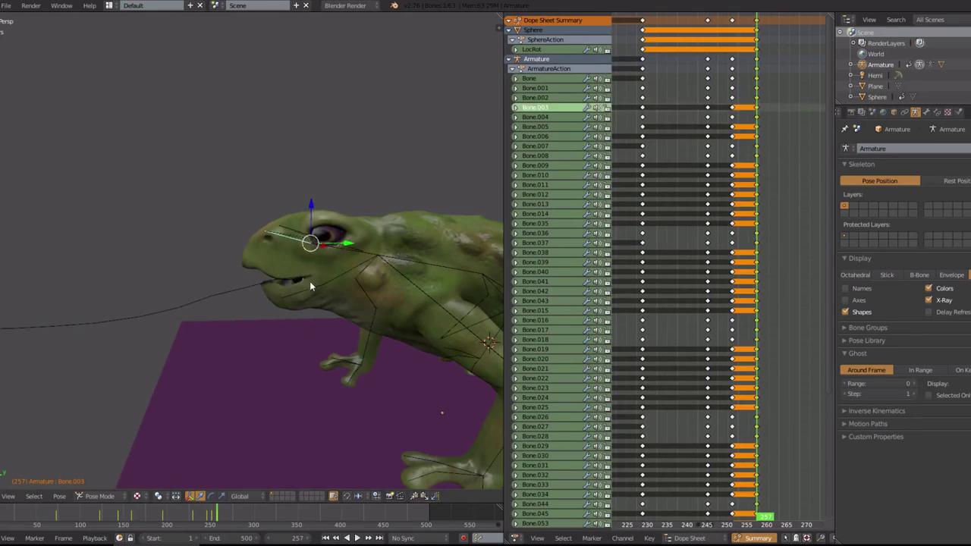
In side view, reposition Bone.001 and Bone.028, then keyframe the Mouth and Tongue shape key values
key("KP_3")
right_click(337, 244)
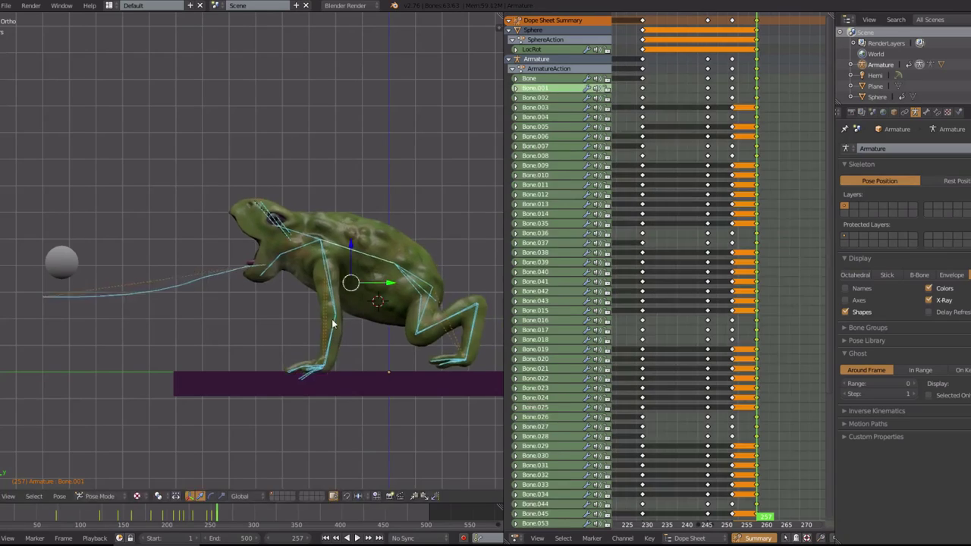
right_click(481, 338)
key("g")
mouse_move(256, 274)
middle_mouse_down()
mouse_move(224, 293)
mouse_move(260, 295)
mouse_move(160, 296)
mouse_move(350, 281)
middle_mouse_up()
scroll(159, 296, "up", 3)
scroll(159, 291, "down", 5)
scroll(359, 275, "up", 5)
key("Left")
key("Left")
key("Left")
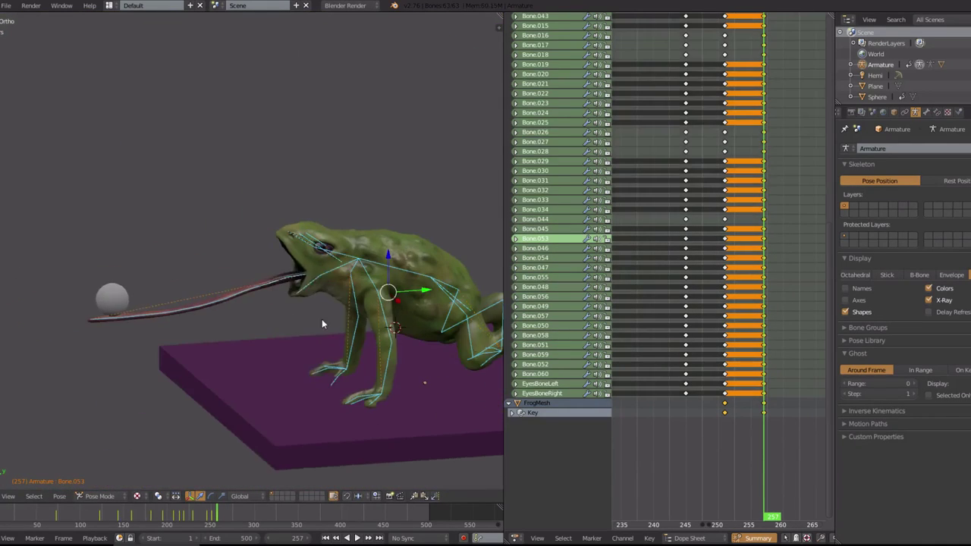
left_click(892, 383)
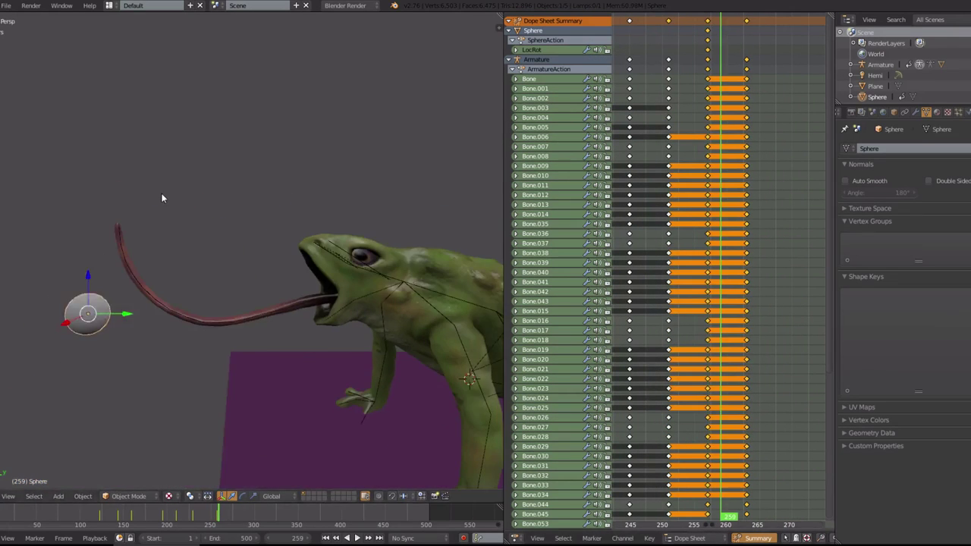
From frame 258, select all the frog's bones and move to frame 274
left_click(713, 101)
scroll(711, 101, "up", 3)
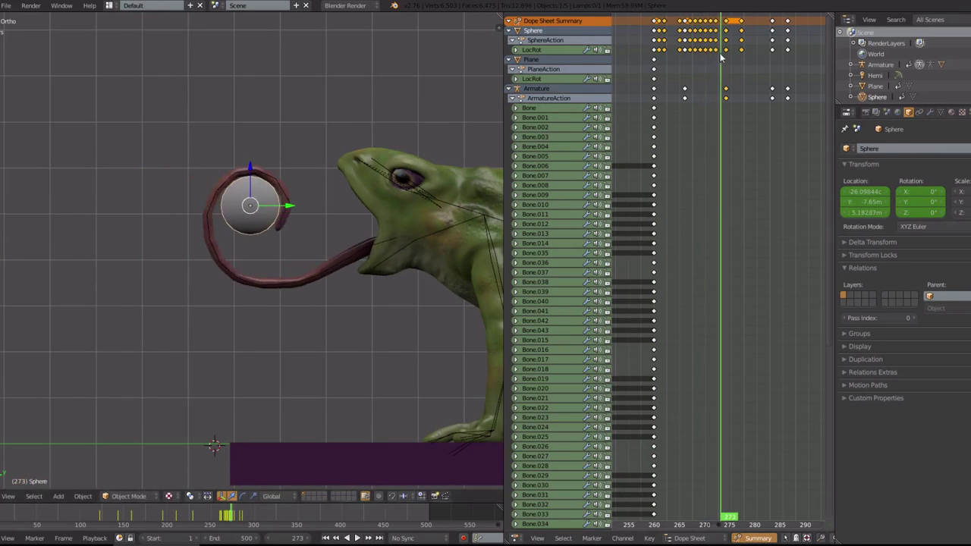
scroll(179, 105, "down", 3)
middle_click_drag(179, 105, 389, 197)
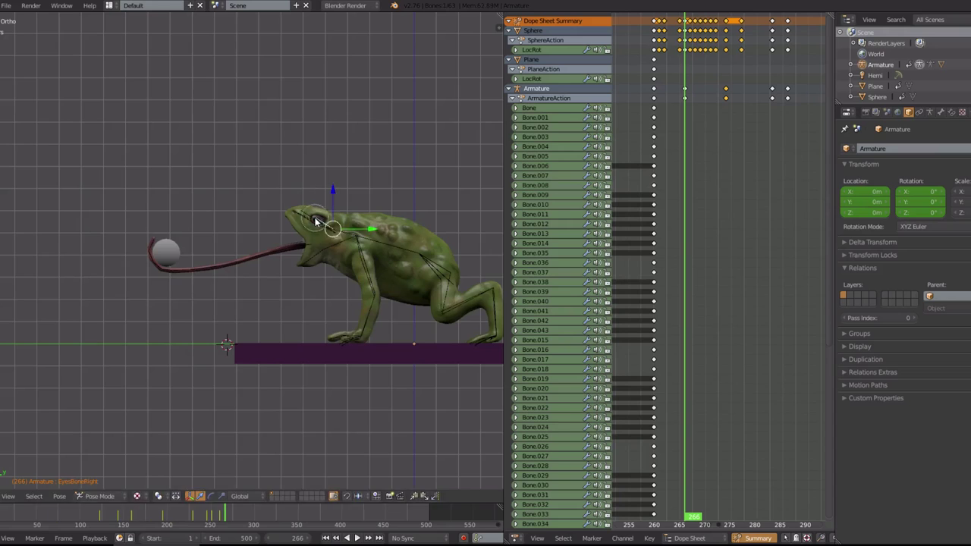
right_click(358, 203)
key("a")
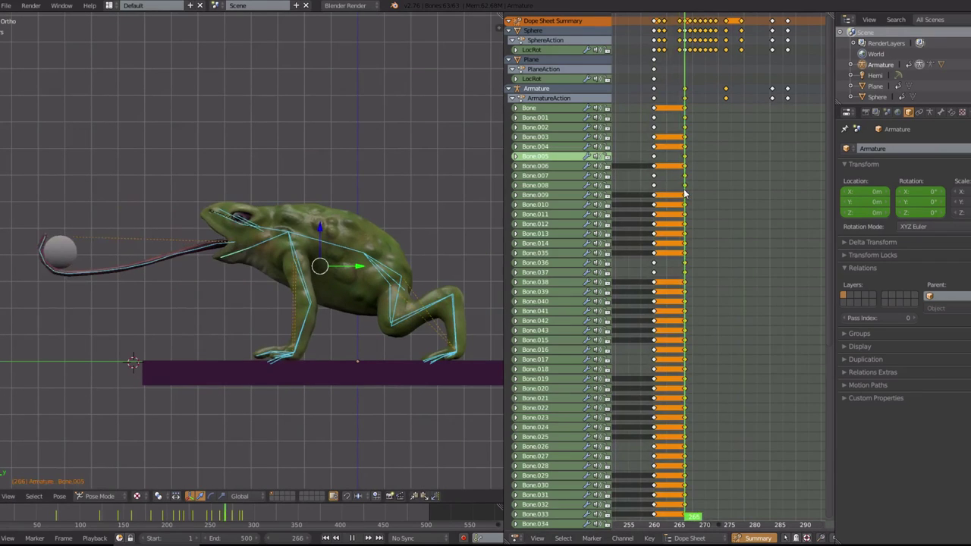
middle_click_drag(685, 194, 734, 194)
left_click(772, 194)
Select Bone.004, Bone.005, Bone.001, Bone.028 and the left eye bone, then switch to the frog mesh
right_click(258, 247)
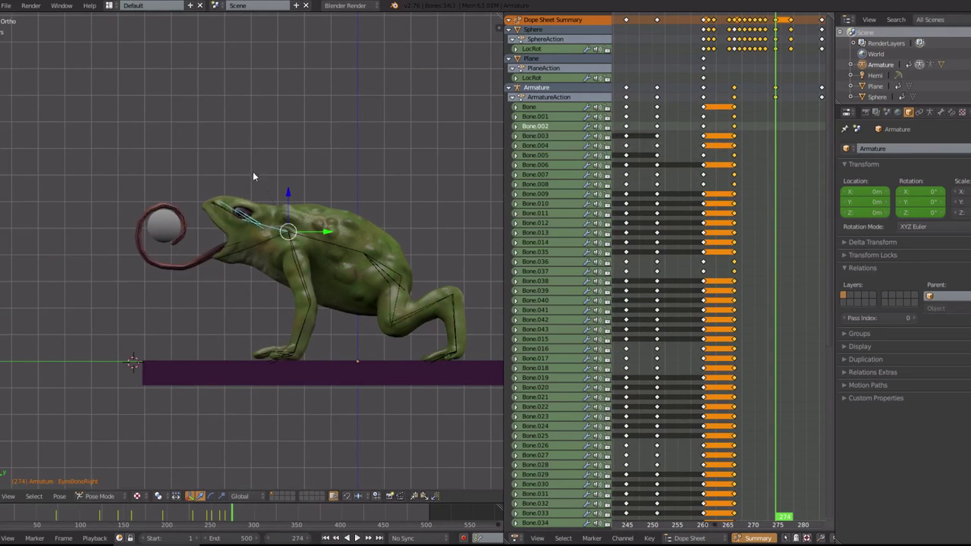
right_click(254, 247)
right_click(353, 251)
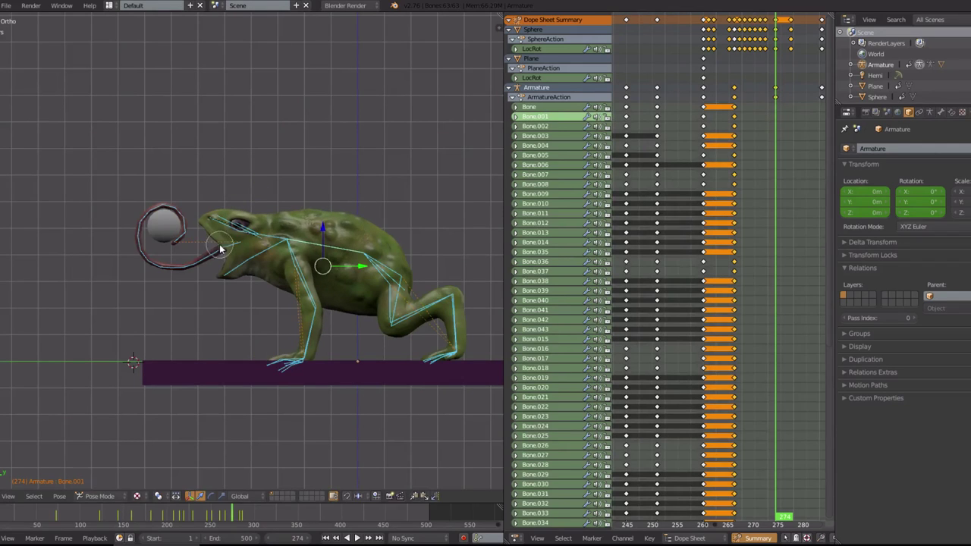
right_click(455, 330)
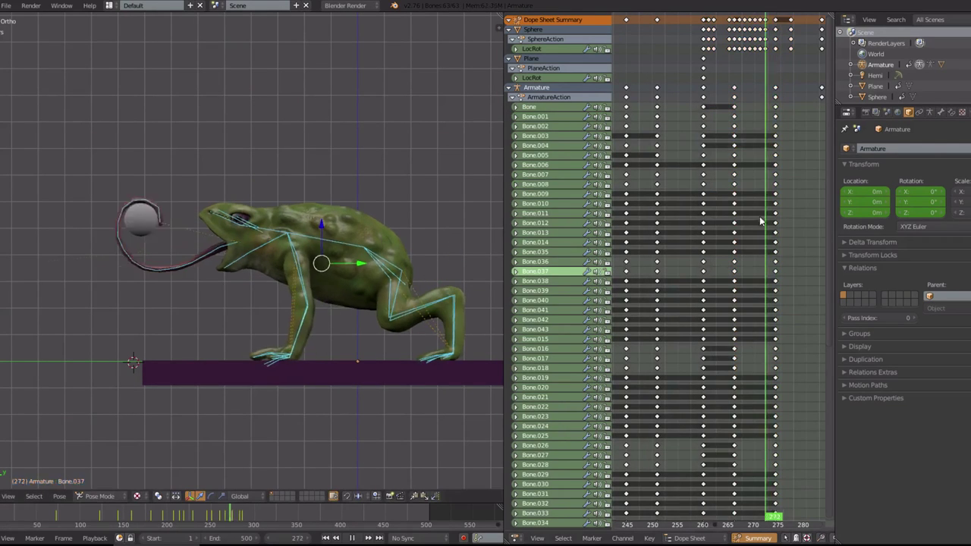
right_click(273, 235)
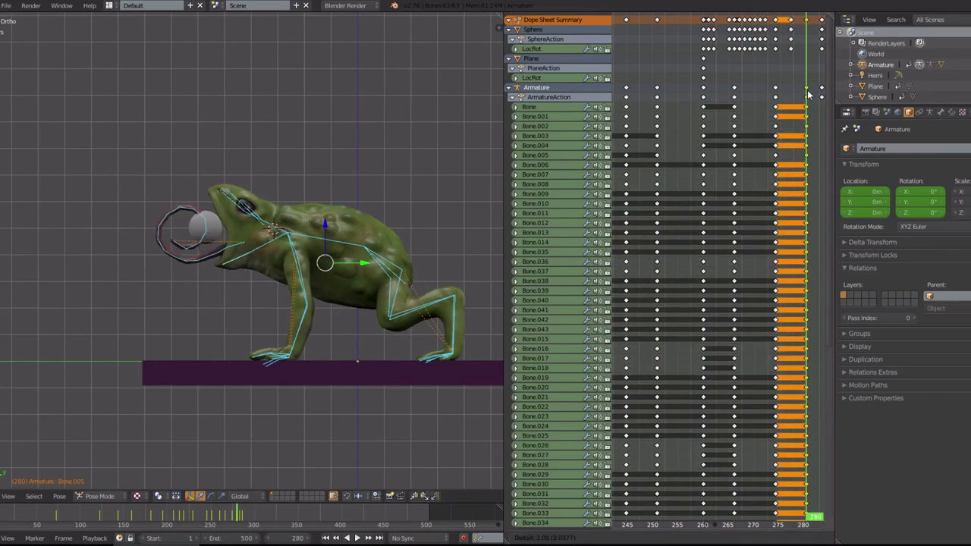
key("alt+a")
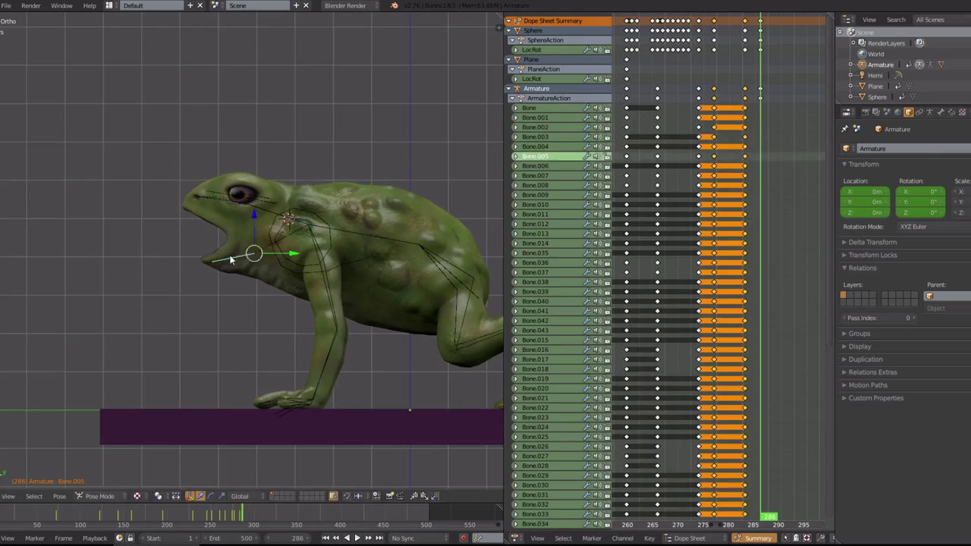
right_click(232, 260)
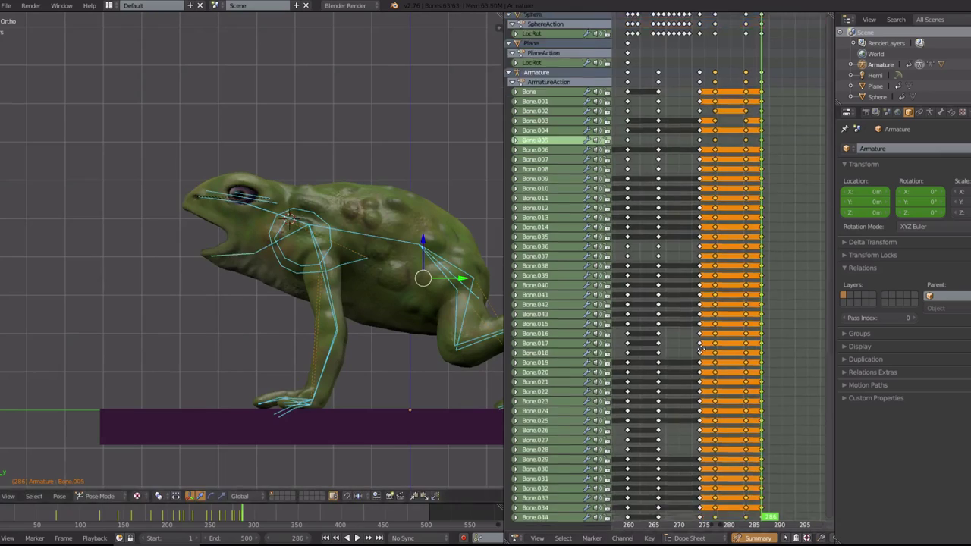
left_click(940, 111)
Keyframe the Mouth shape key value, reset it, and play back to check the mouth
left_click(867, 394)
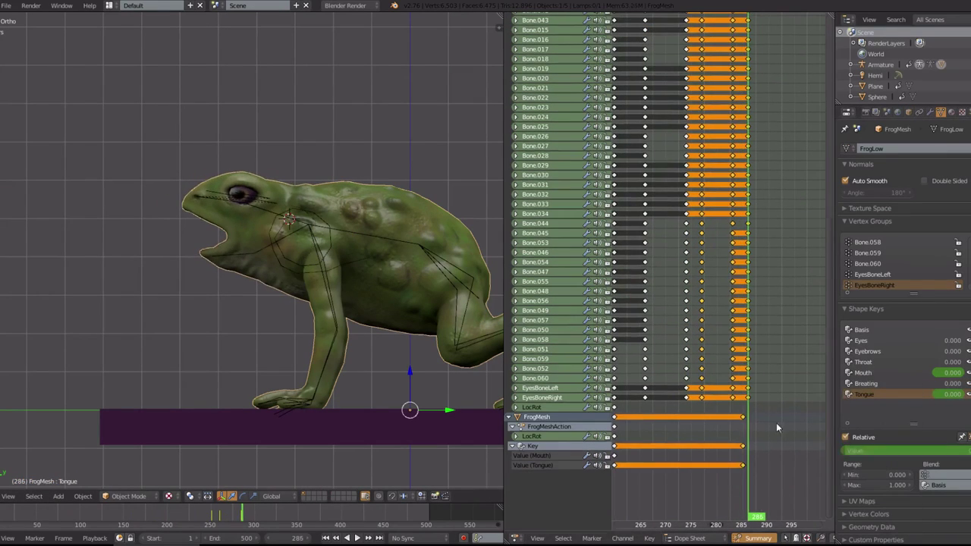
right_click(866, 393)
left_click(865, 406)
key("alt+a")
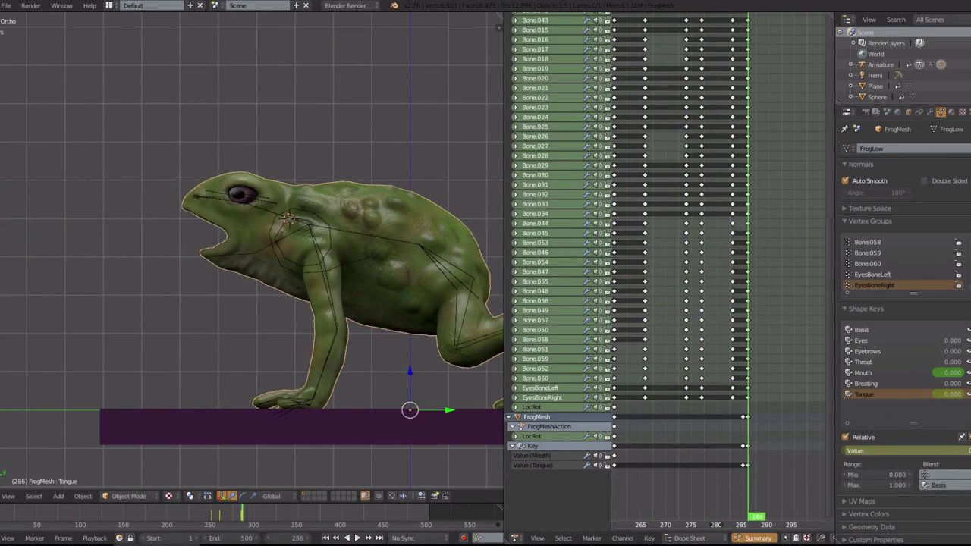
key("alt+a")
left_click(894, 372)
key("alt+a")
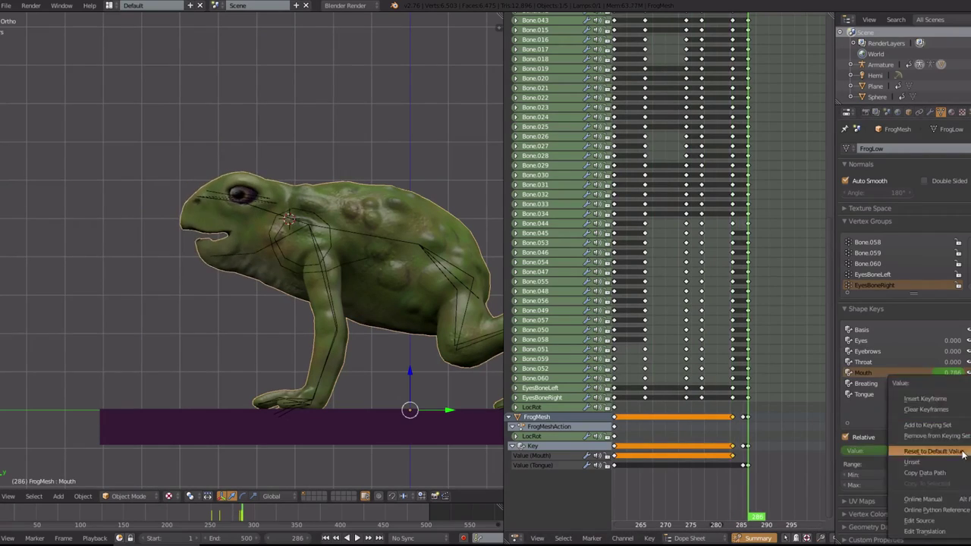
Select the eye bone in pose mode and move from frame 193 to near frame 300
left_click(933, 451)
right_click(241, 203)
key("Home")
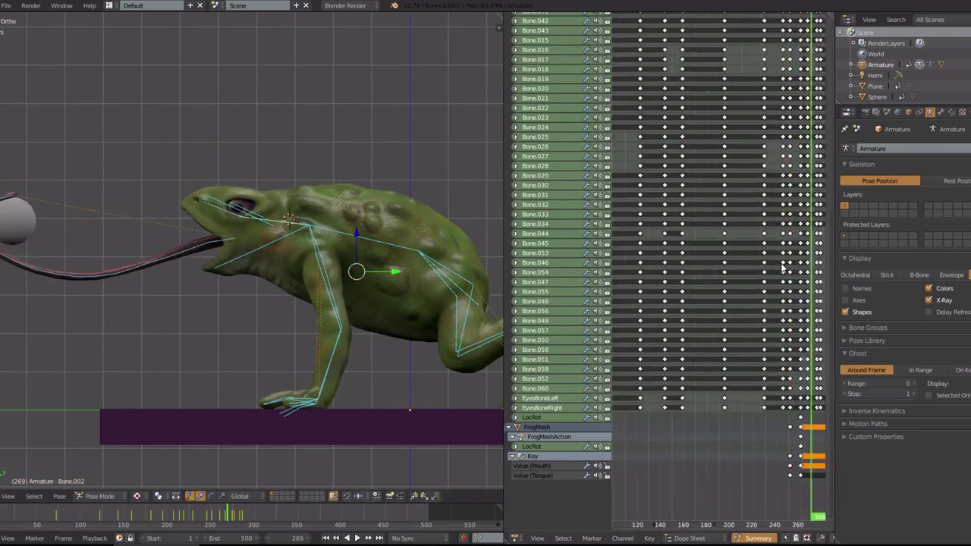
left_click(704, 97)
scroll(704, 97, "up", 3)
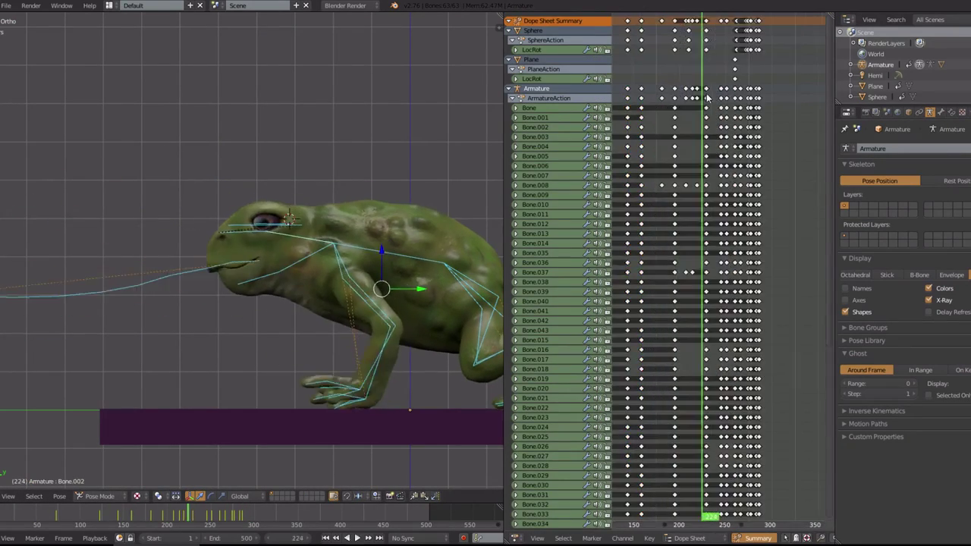
left_click_drag(703, 97, 778, 110)
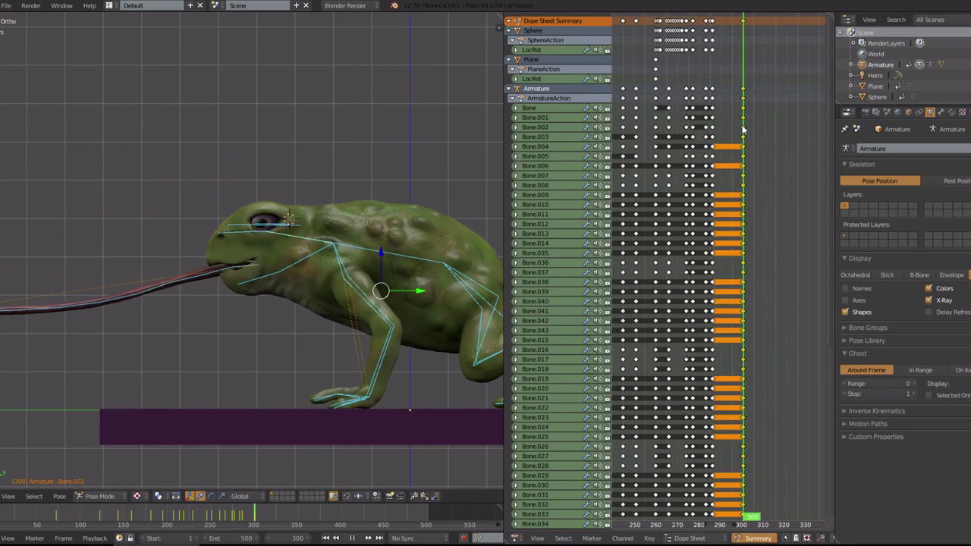
Keyframe the Tongue shape key value and review the animation with textures shown
left_click(922, 398)
scroll(682, 228, "down", 5)
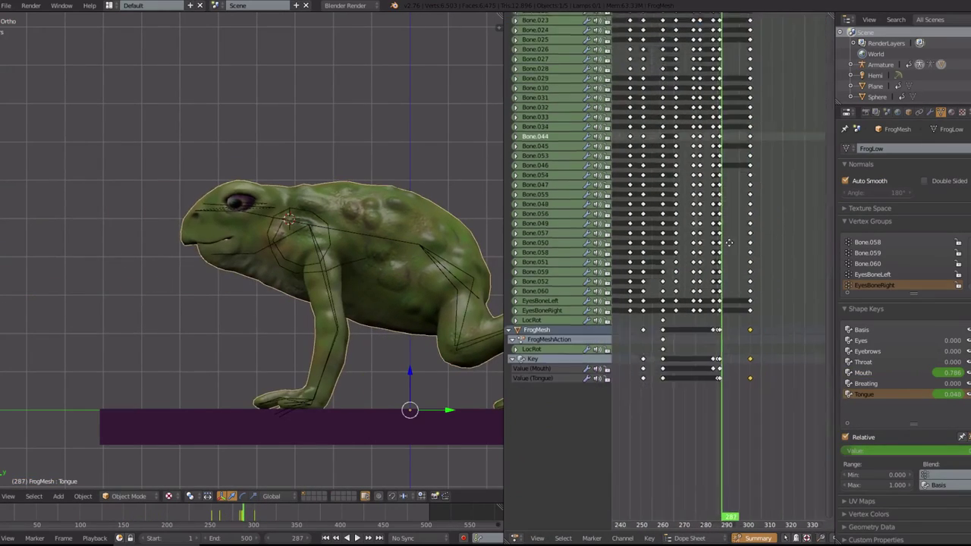
scroll(254, 235, "up", 3)
key("alt+z")
left_click(169, 496)
left_click(204, 422)
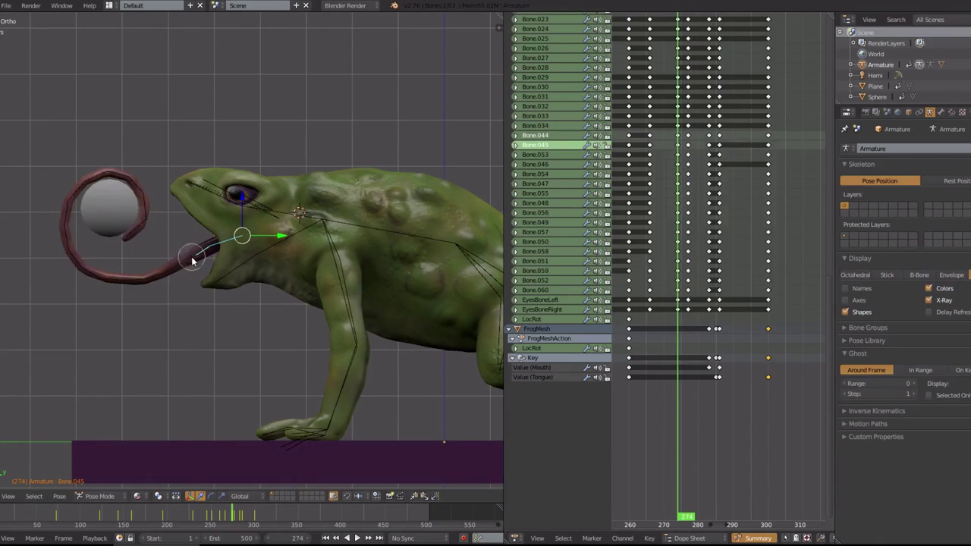
key("alt+a")
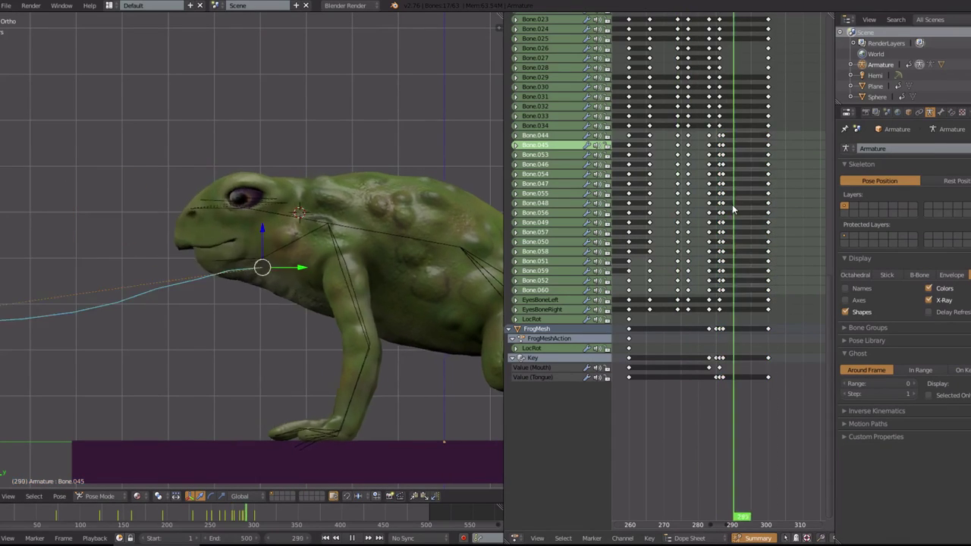
Return to the close side view, select leg bone Bone.037, and play the animation
scroll(720, 151, "up", 10)
scroll(296, 130, "down", 3)
middle_click_drag(296, 130, 410, 164)
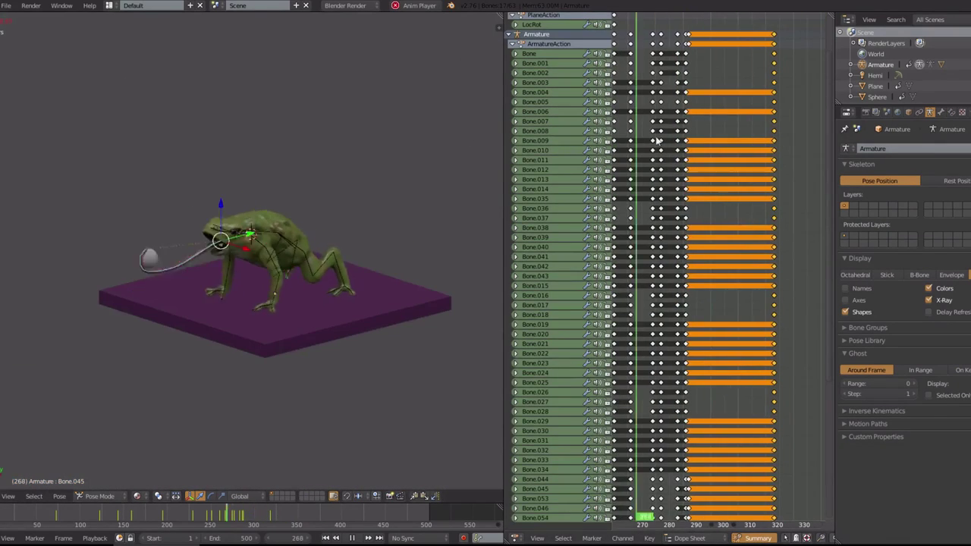
scroll(778, 91, "up", 3)
key("KP_1")
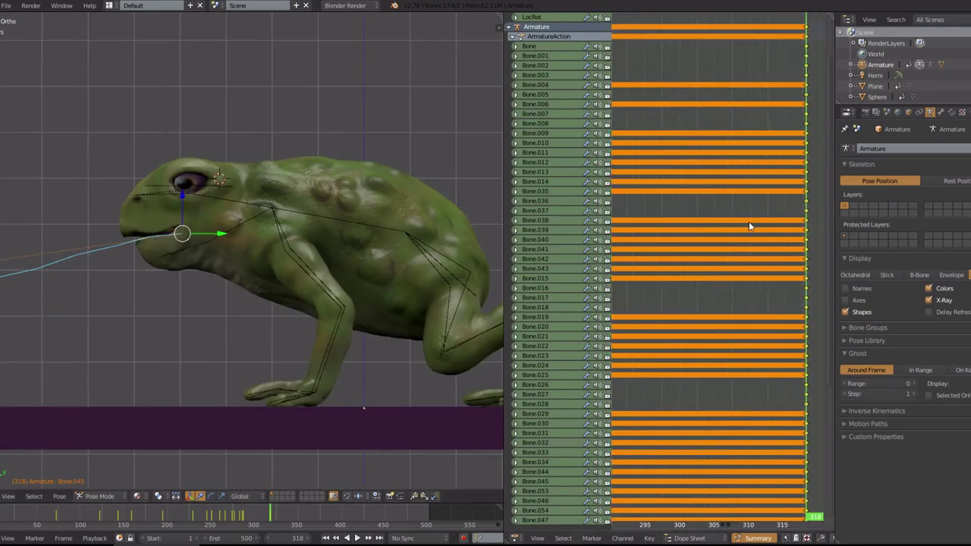
right_click(309, 269)
key("alt+a")
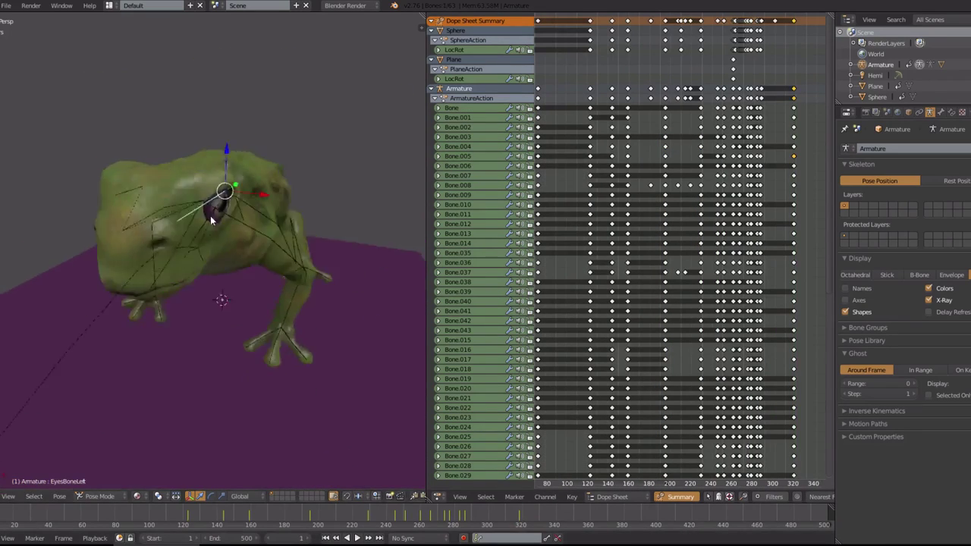
Confirm the eye bone's new position and move to frame 75
middle_click_drag(210, 215, 192, 266)
scroll(192, 266, "up", 5)
scroll(237, 210, "up", 2)
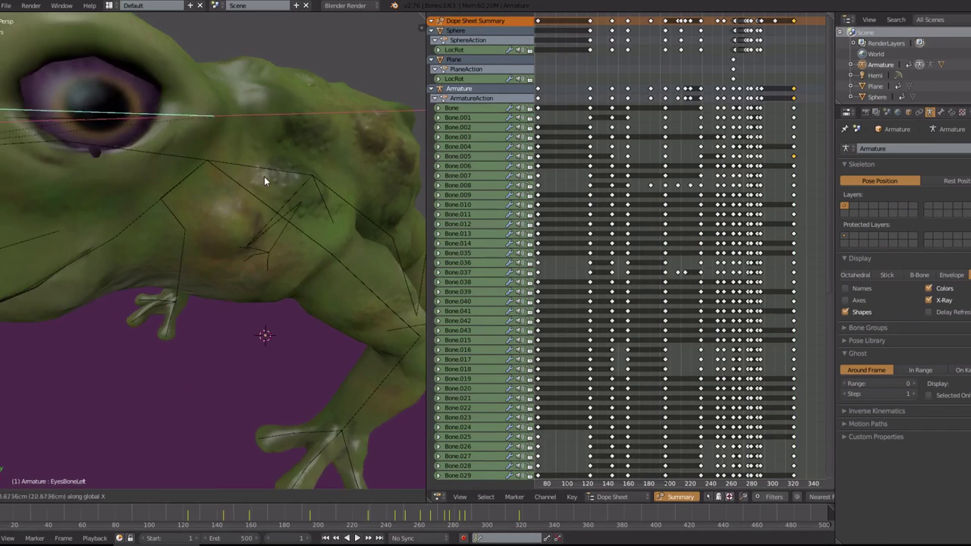
left_click(260, 188)
scroll(265, 182, "down", 3)
left_click_drag(629, 167, 596, 162)
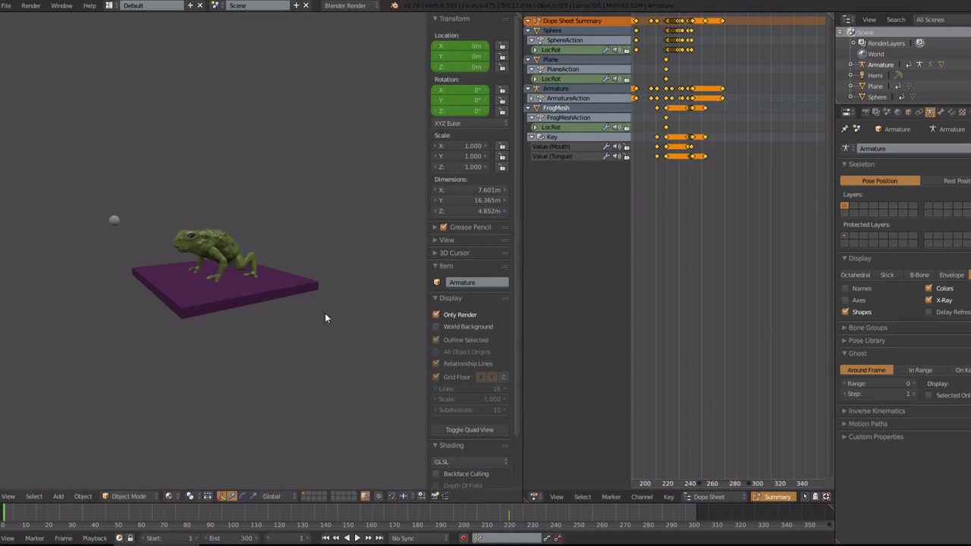
Keyframe the Eyes shape key and rotate leg bones, comparing poses between keyframes
key("alt+a")
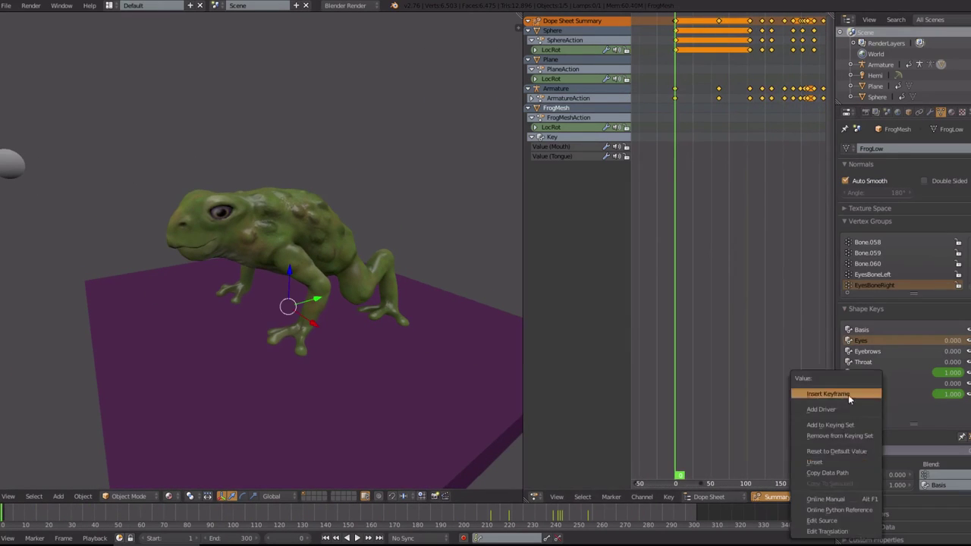
left_click(848, 394)
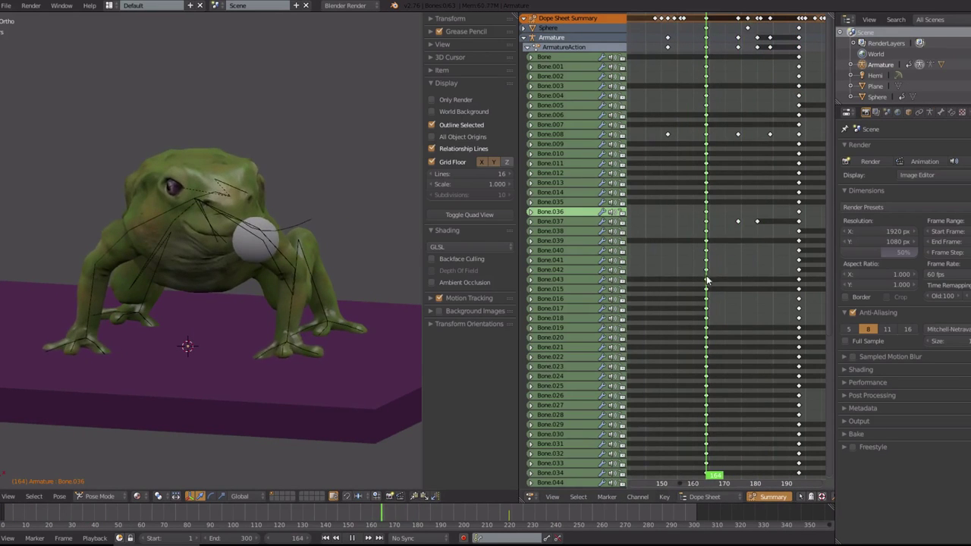
left_click(333, 313)
key("Up")
key("Down")
key("Up")
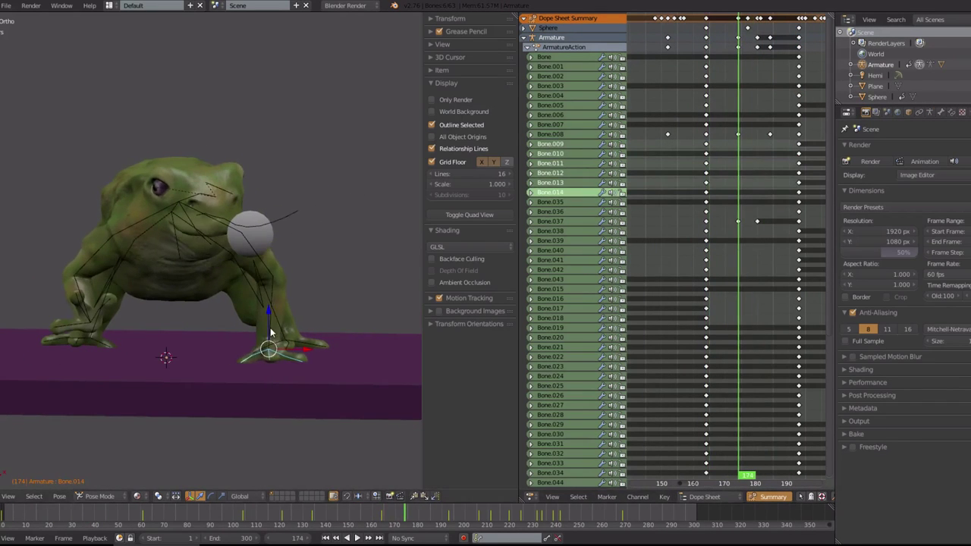
left_click(285, 334)
key("alt+a")
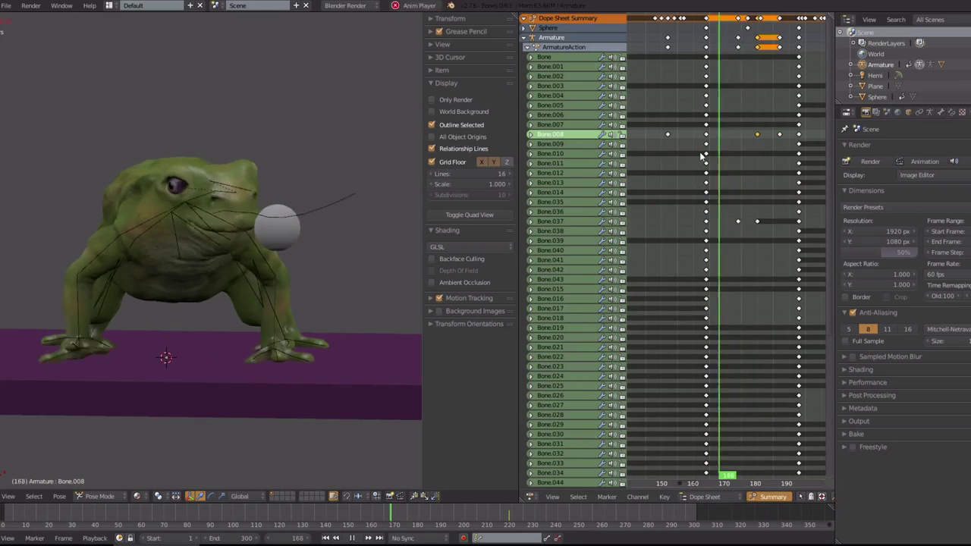
Move a leg bone along X, then select Bone.037 and front-leg Bone.008 around frames 175–180
key("g")
key("x")
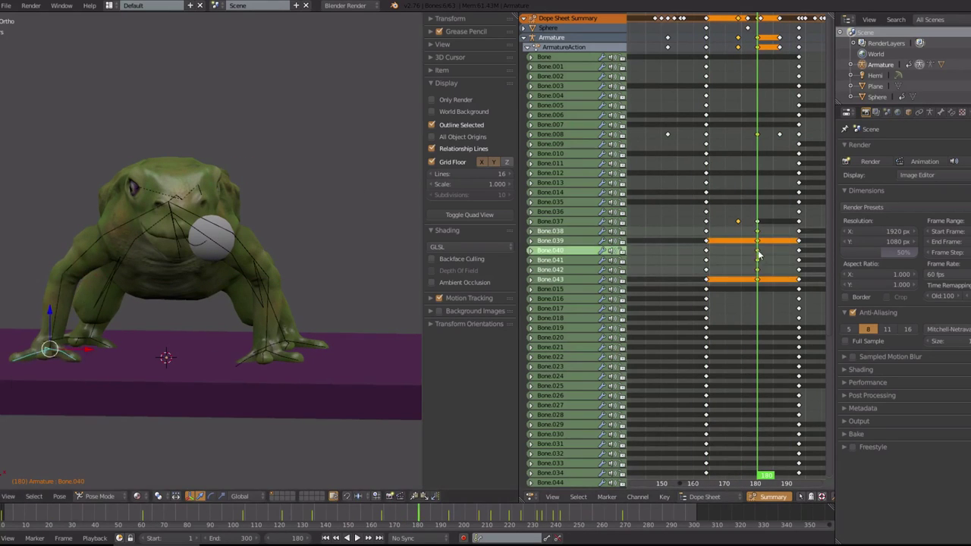
key("alt+a")
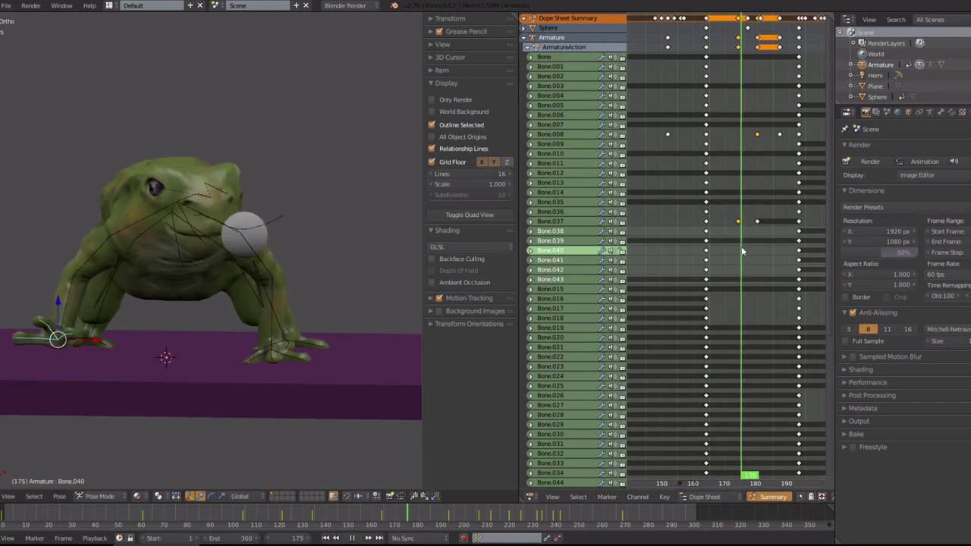
right_click(277, 264)
key("KP_3")
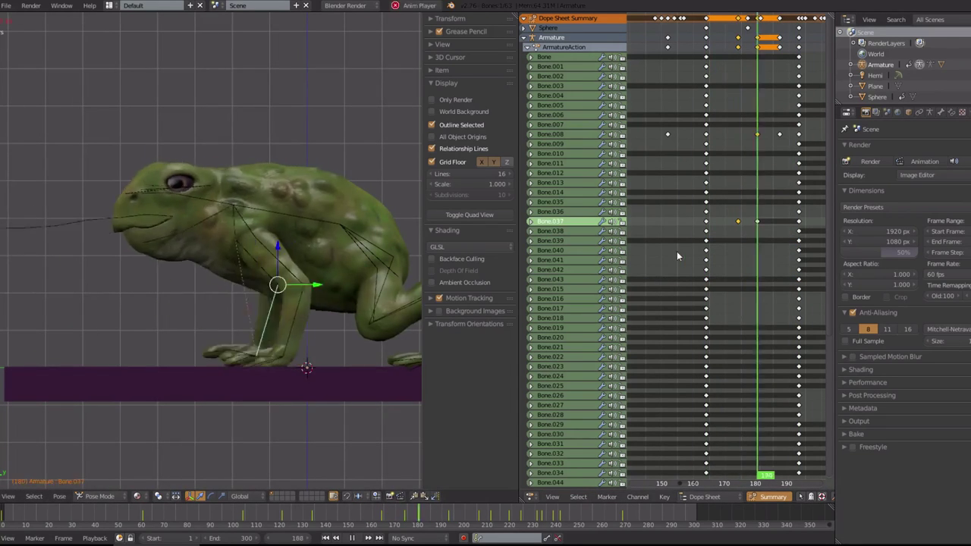
left_click_drag(677, 257, 739, 256)
left_click_drag(761, 221, 757, 240)
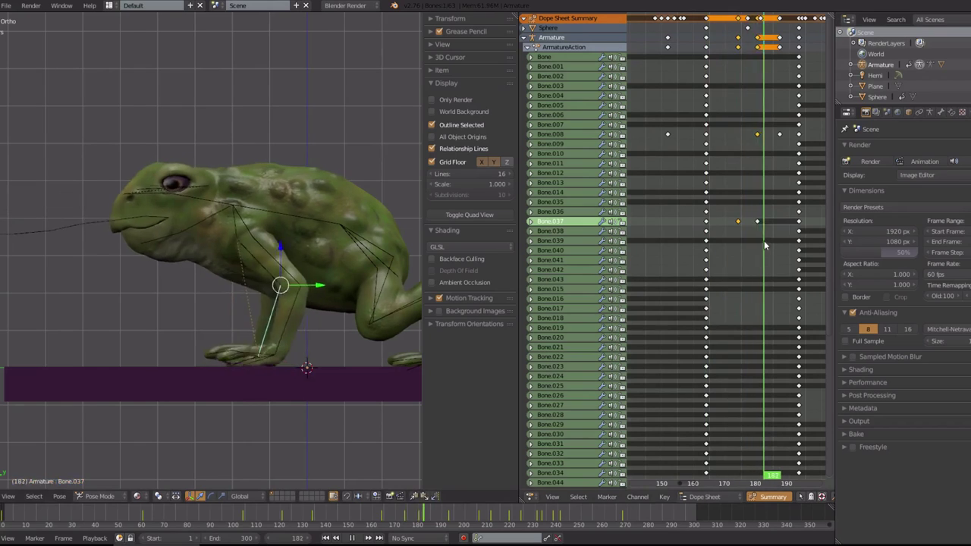
right_click(282, 356)
key("alt+z")
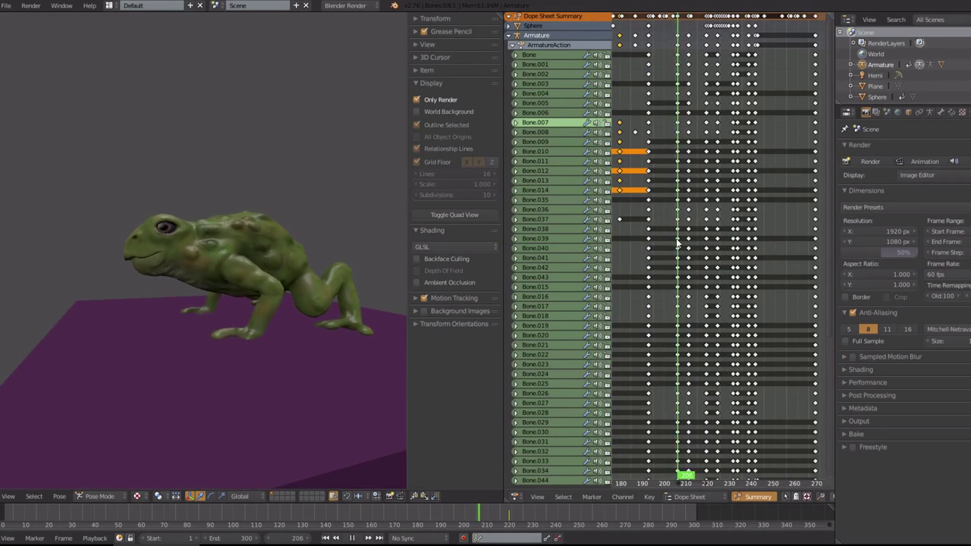
mouse_move(241, 254)
middle_mouse_down()
mouse_move(217, 232)
mouse_move(228, 340)
middle_mouse_up()
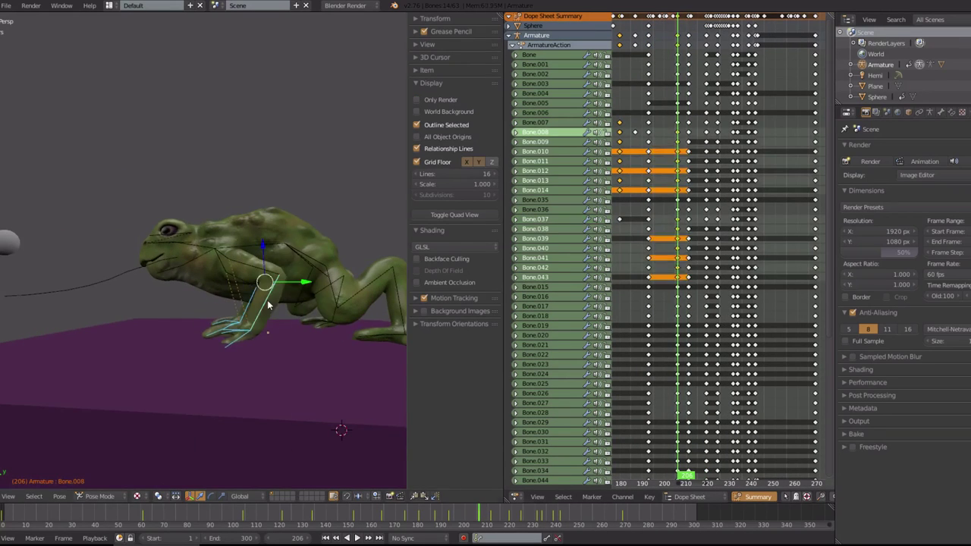